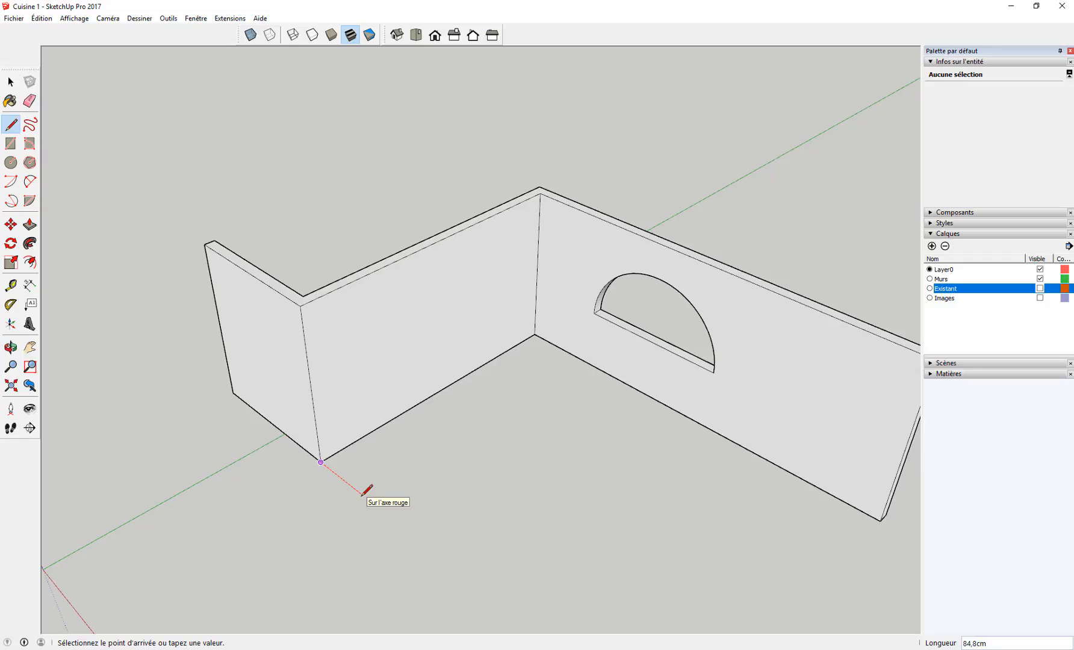
- Draw two consecutive lines along the red axis from the short wall's bottom corner, 150 cm and 120 cm long
text(15)
text(0)
key(Return)
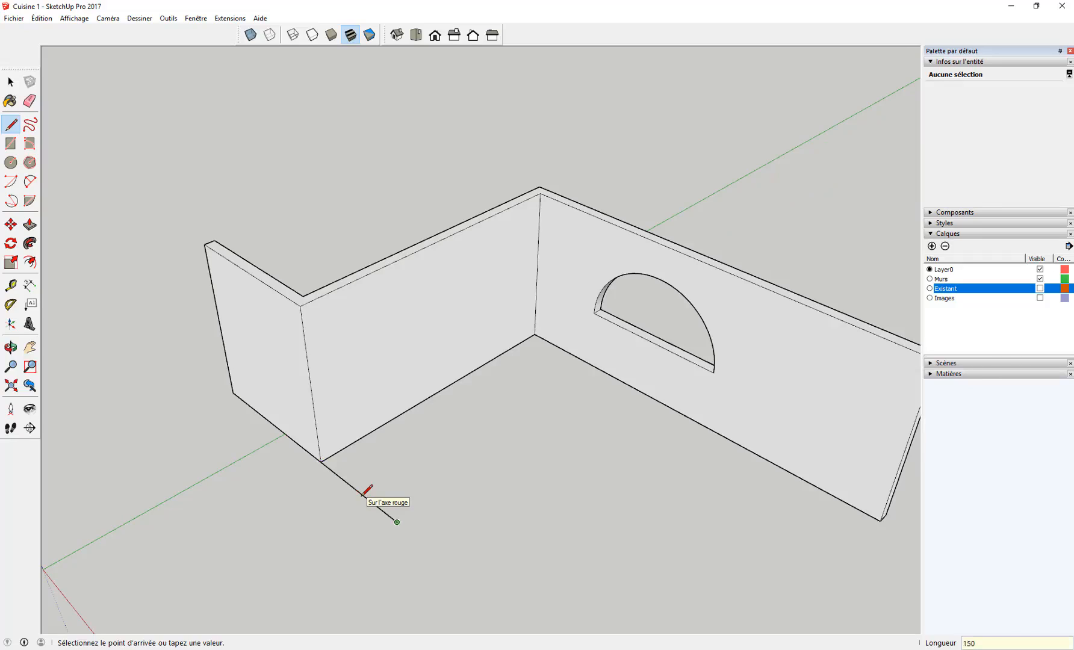
text(120)
key(Return)
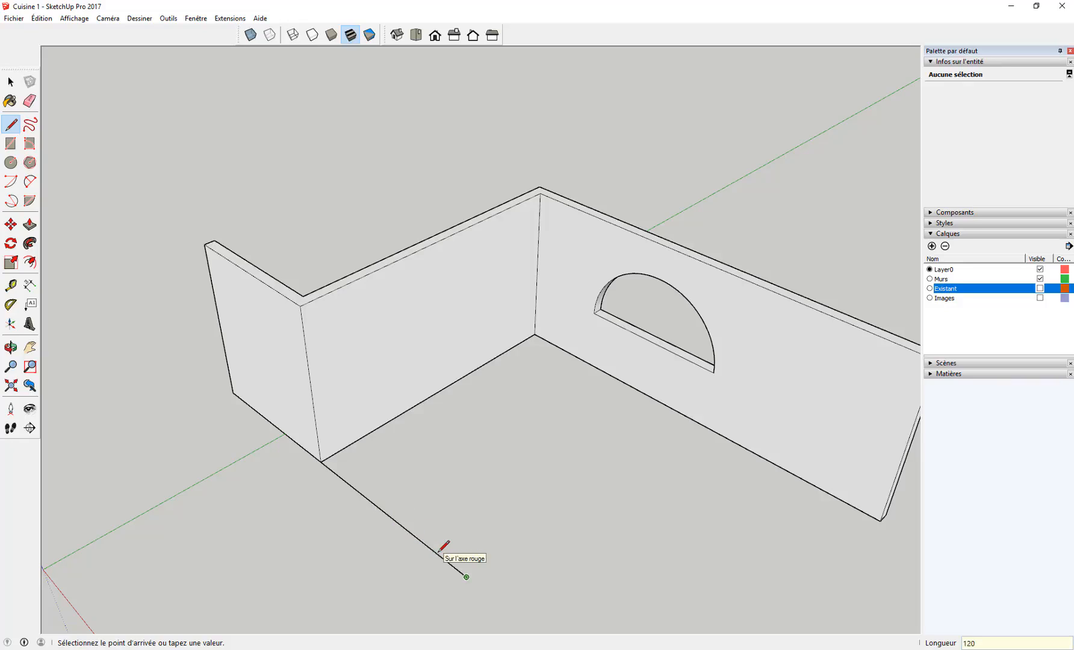
- Rotate the 120 cm edge about its junction with the 150 cm edge so it points to the long wall's far bottom corner
key(space)
click(429, 548)
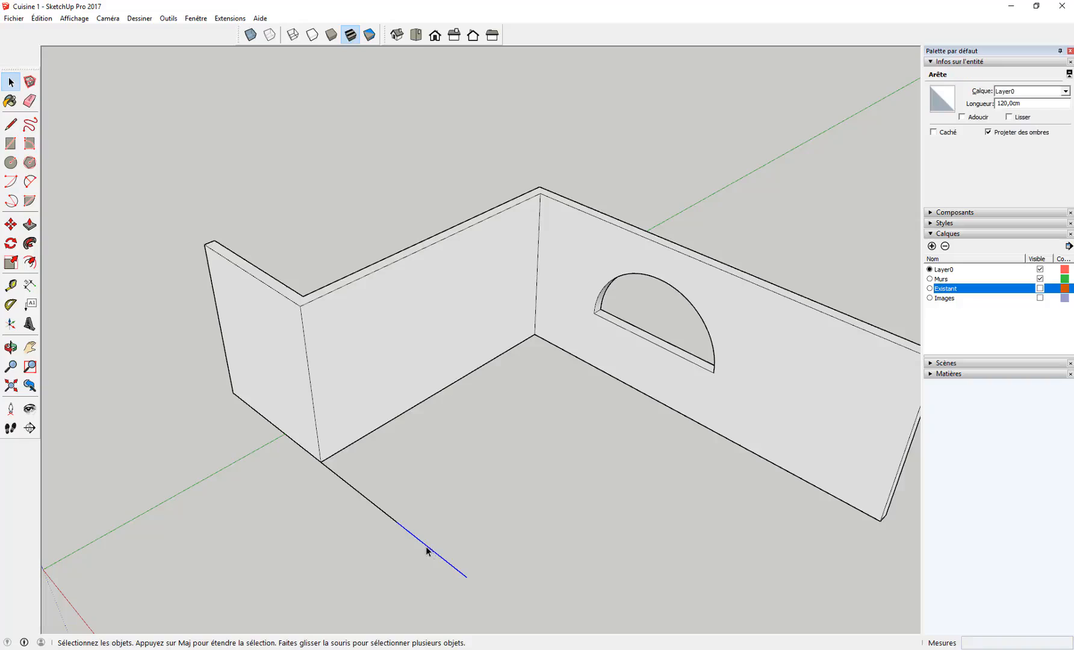
click(12, 244)
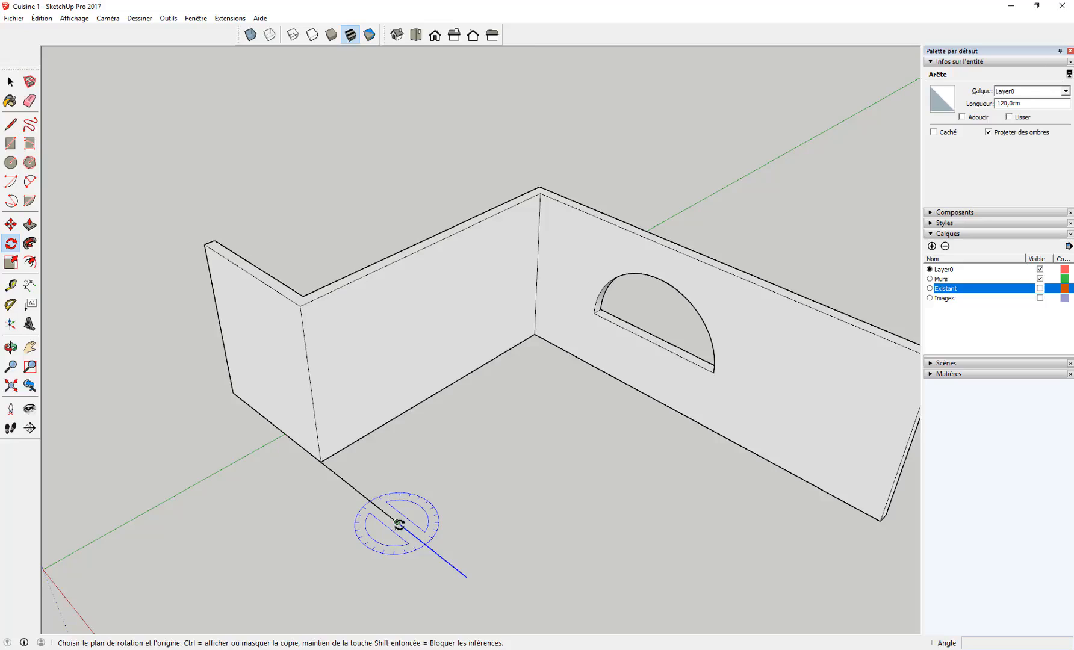
click(398, 523)
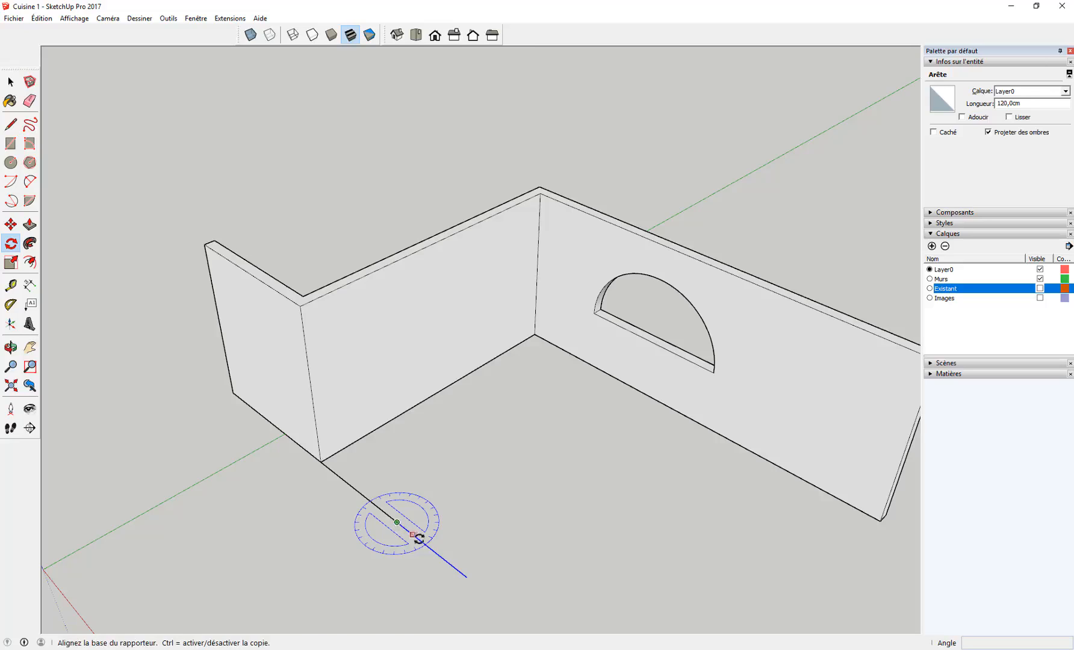
click(468, 576)
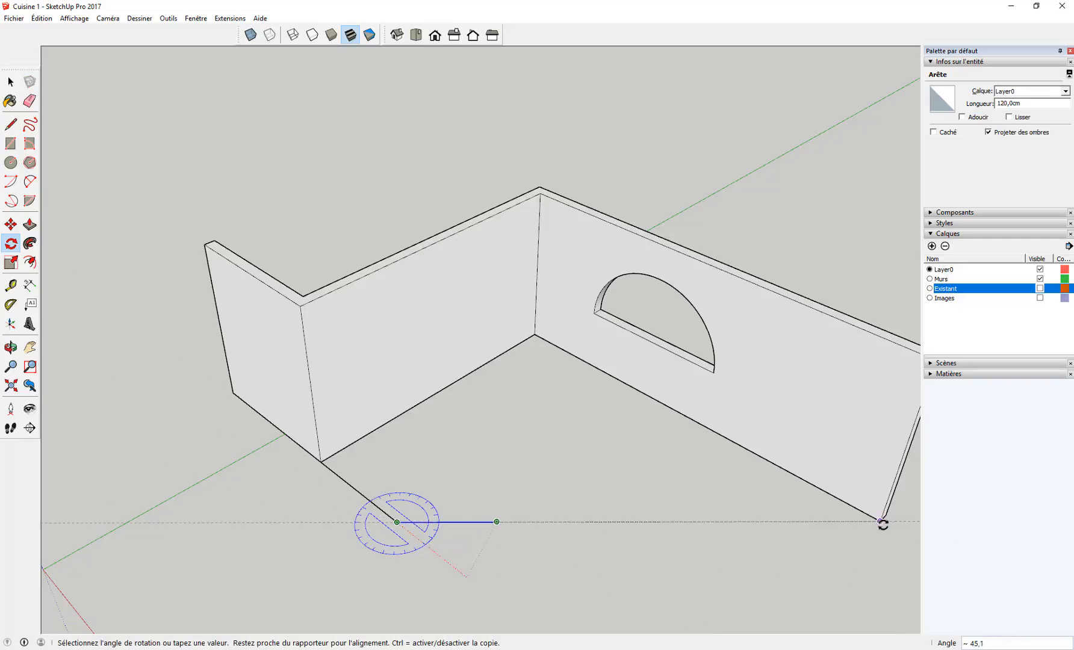
click(882, 522)
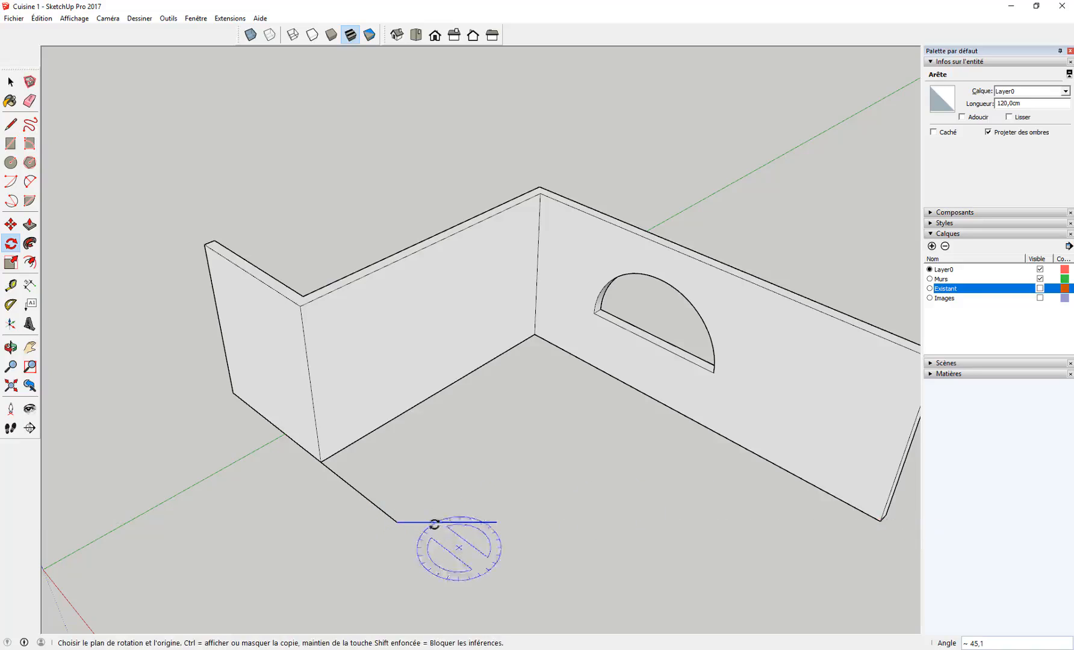
key(space)
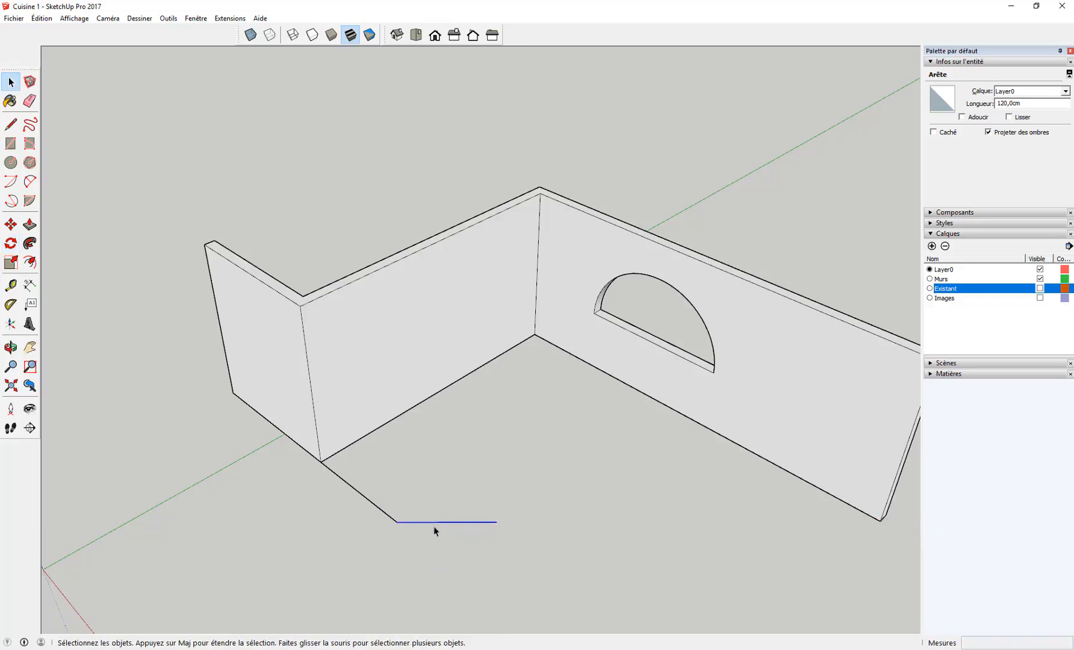
- Delete the 150 cm edge and place the drawing axes at the rotated edge's pivot end, red along the edge and green perpendicular
click(373, 507)
key(Delete)
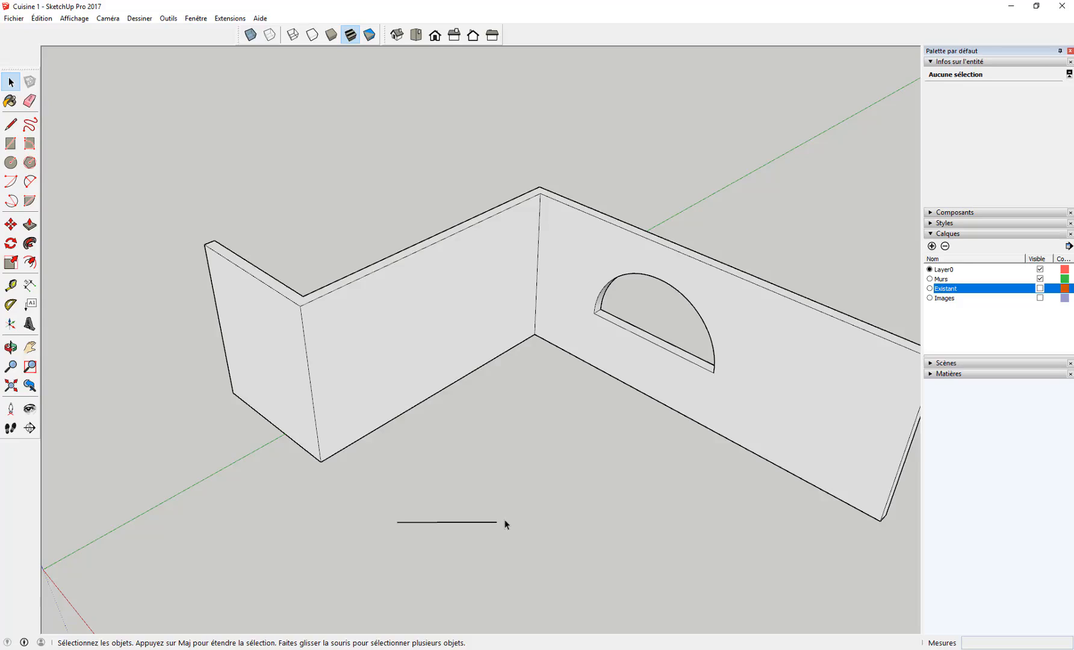
click(15, 326)
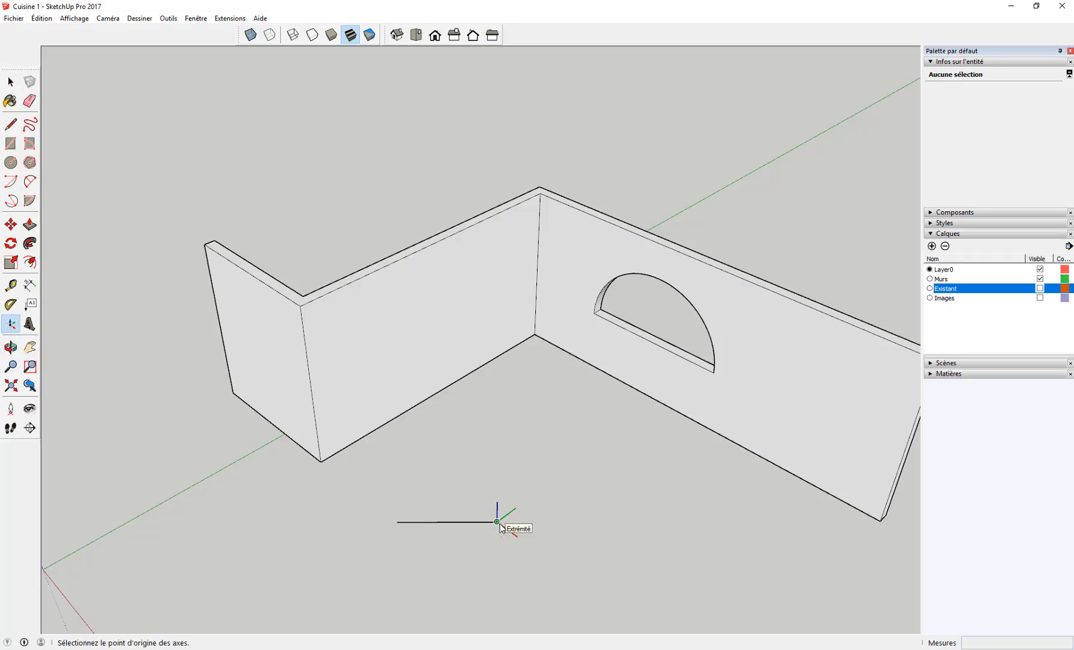
click(397, 522)
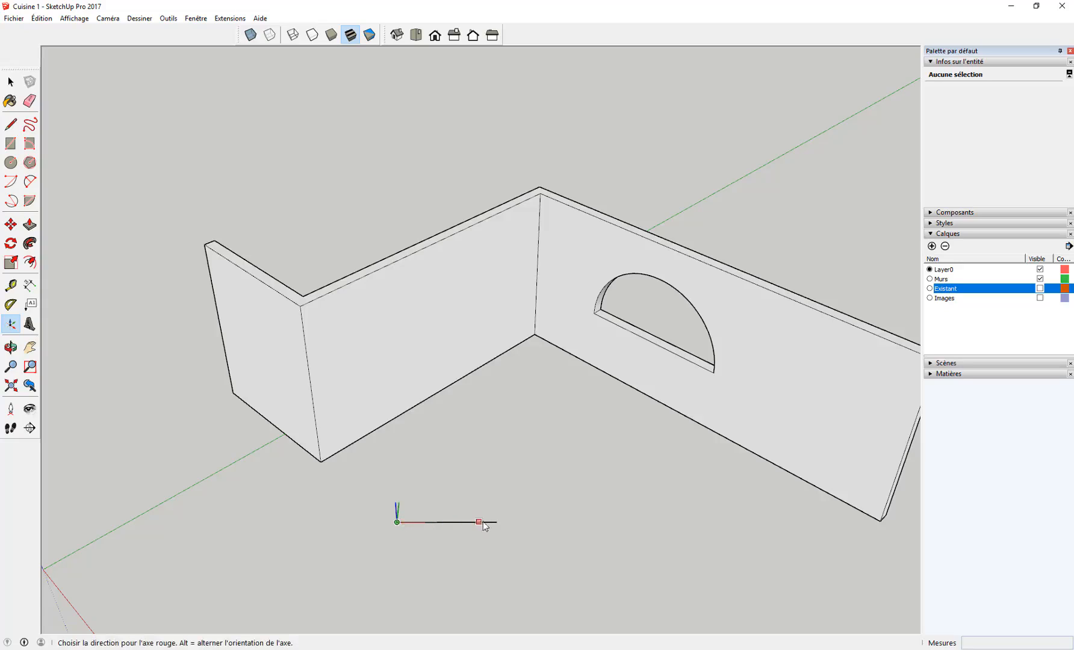
click(553, 522)
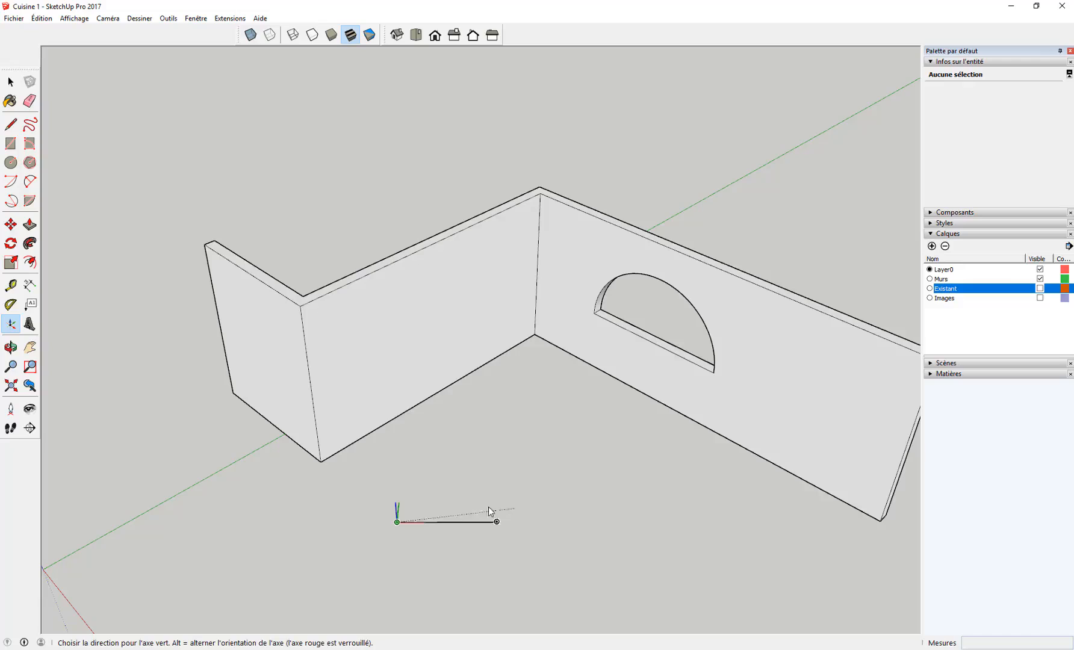
click(406, 475)
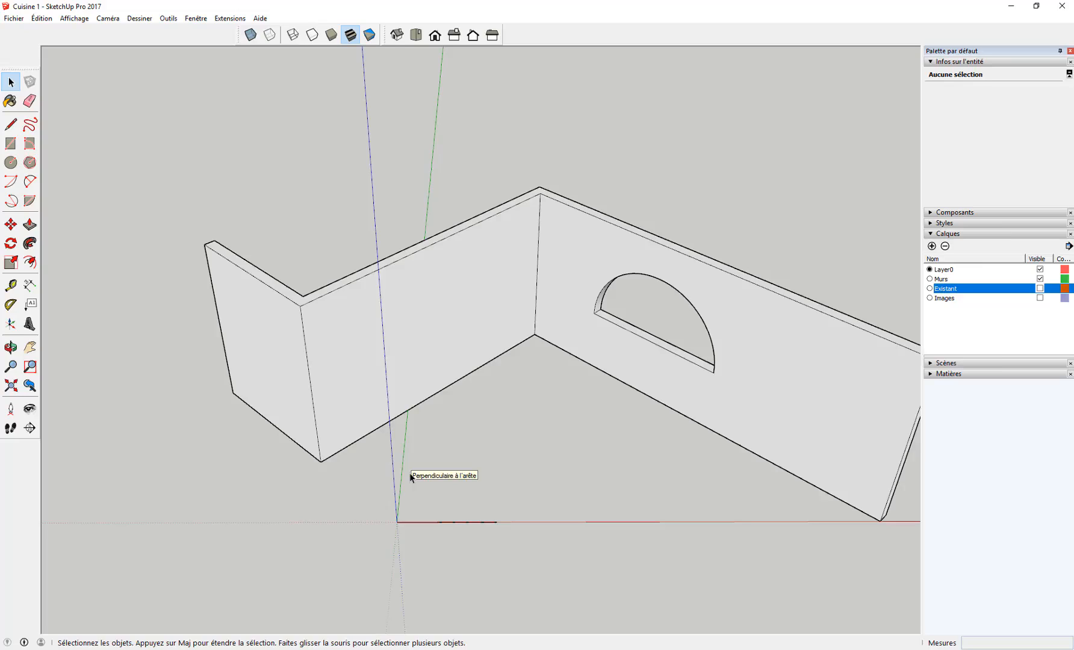
- Draw a 250 by 100 cm rectangle on the floor from the free end of the rotated edge, along the red axis
key(r)
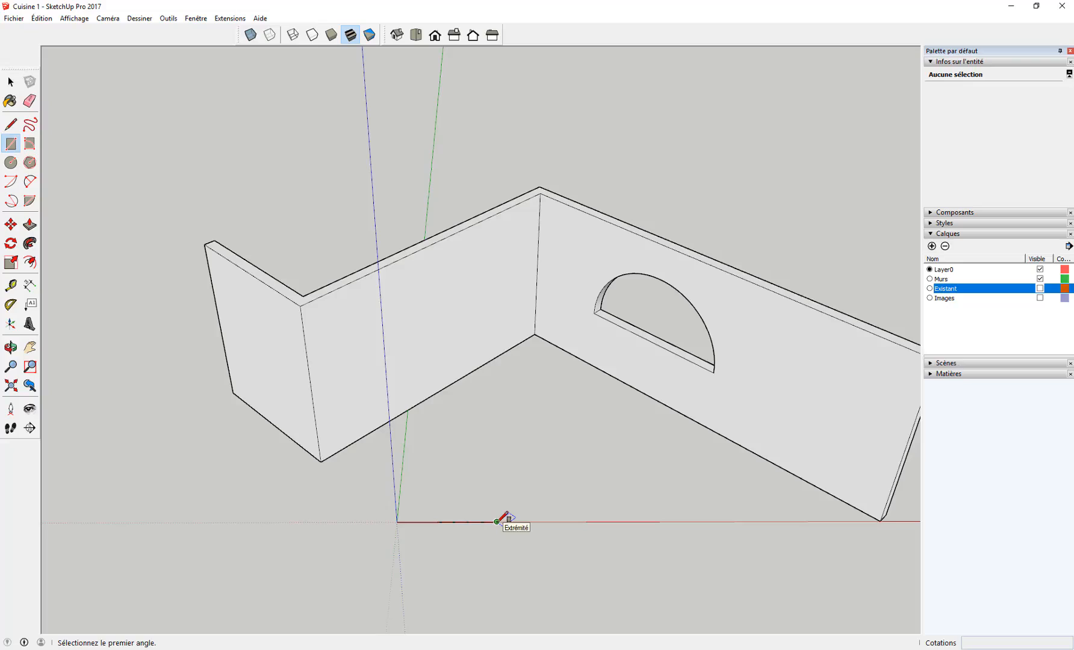
click(496, 521)
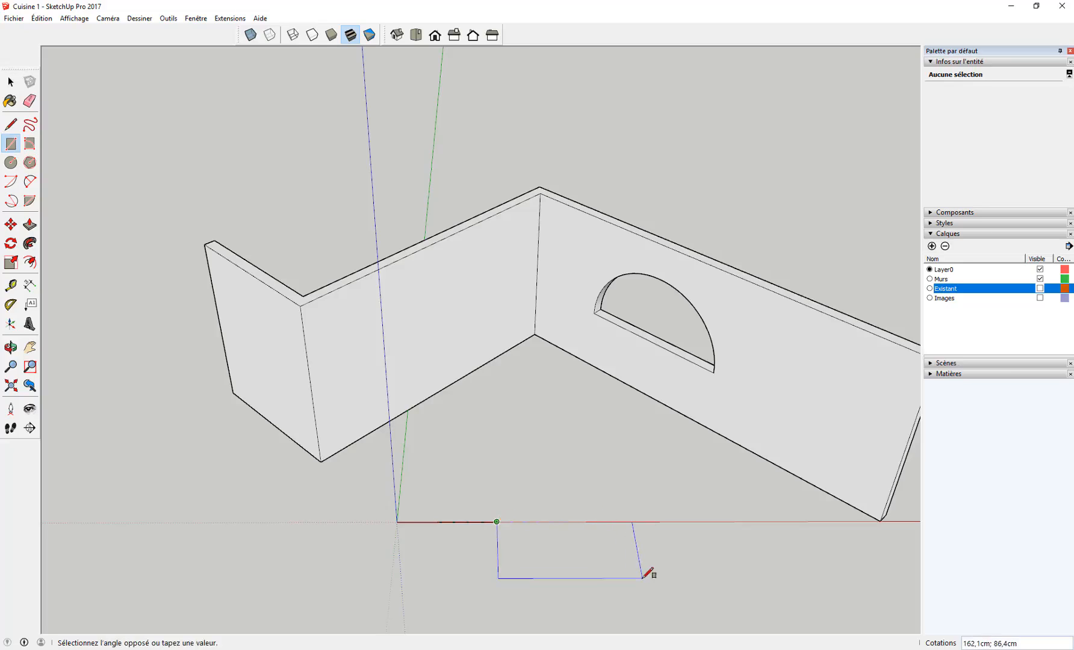
text(250;100)
key(Return)
middle_drag(615, 459, 340, 414)
- Reset the drawing axes to their original position and delete the leftover 120 cm edge beside the rectangle
key(space)
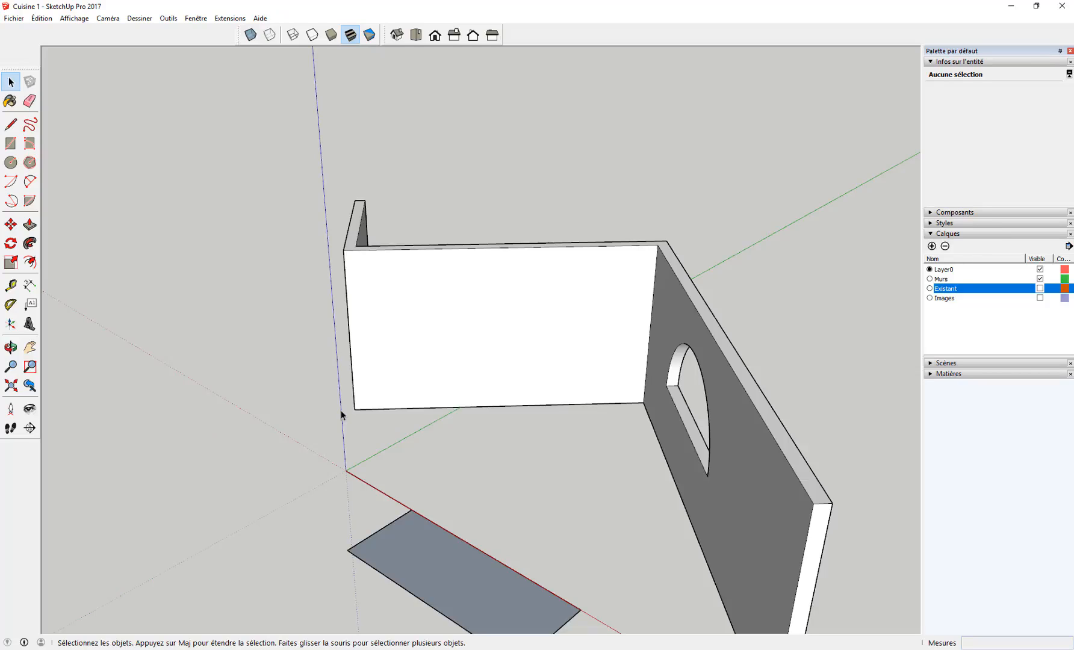
right_click(341, 414)
click(358, 445)
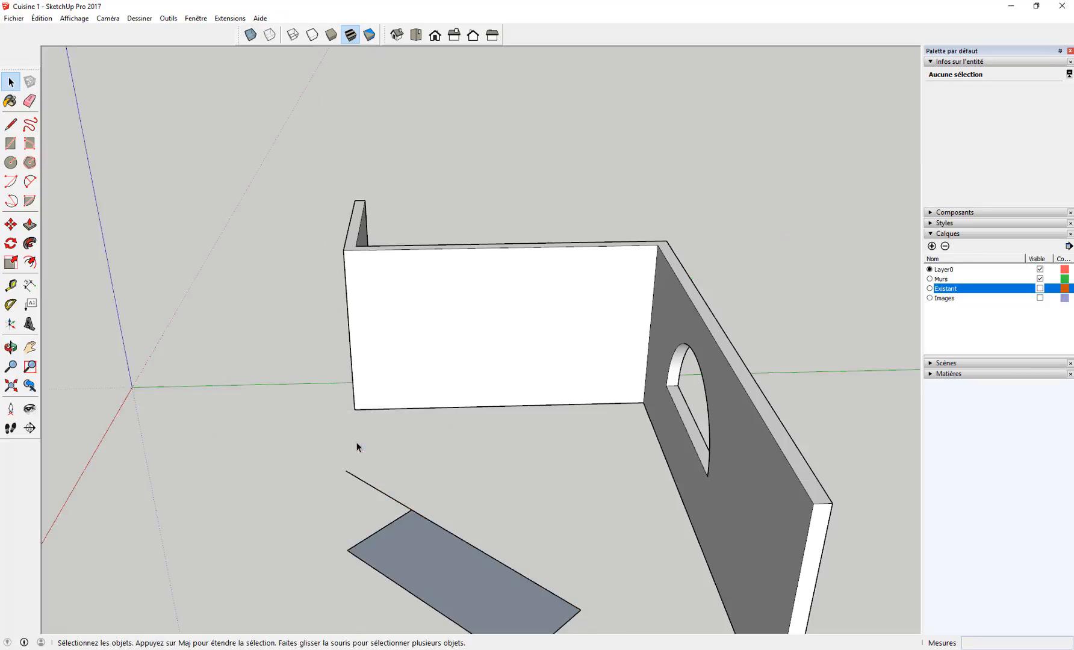
click(363, 482)
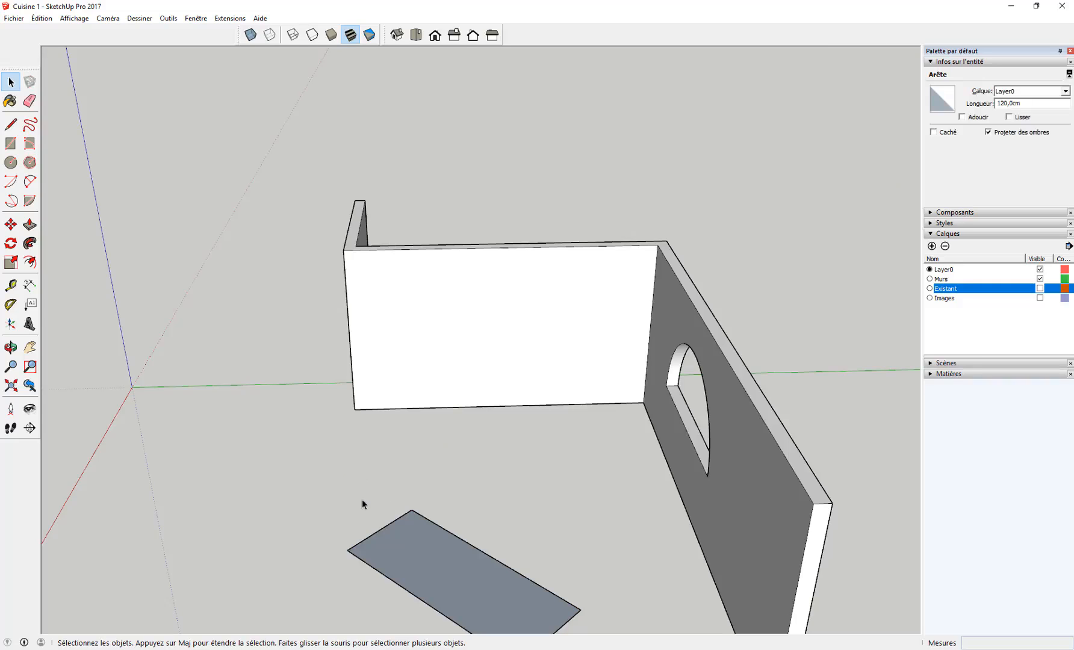
click(352, 499)
- Push/Pull the floor rectangle up 90 cm into a block
middle_drag(351, 498, 280, 444)
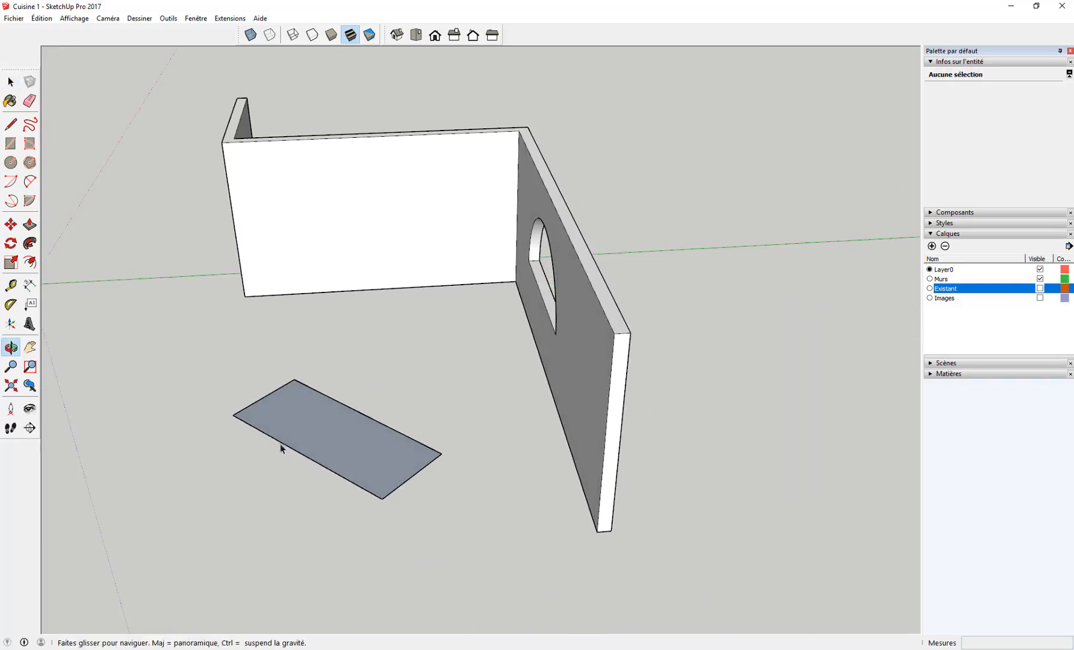
key(p)
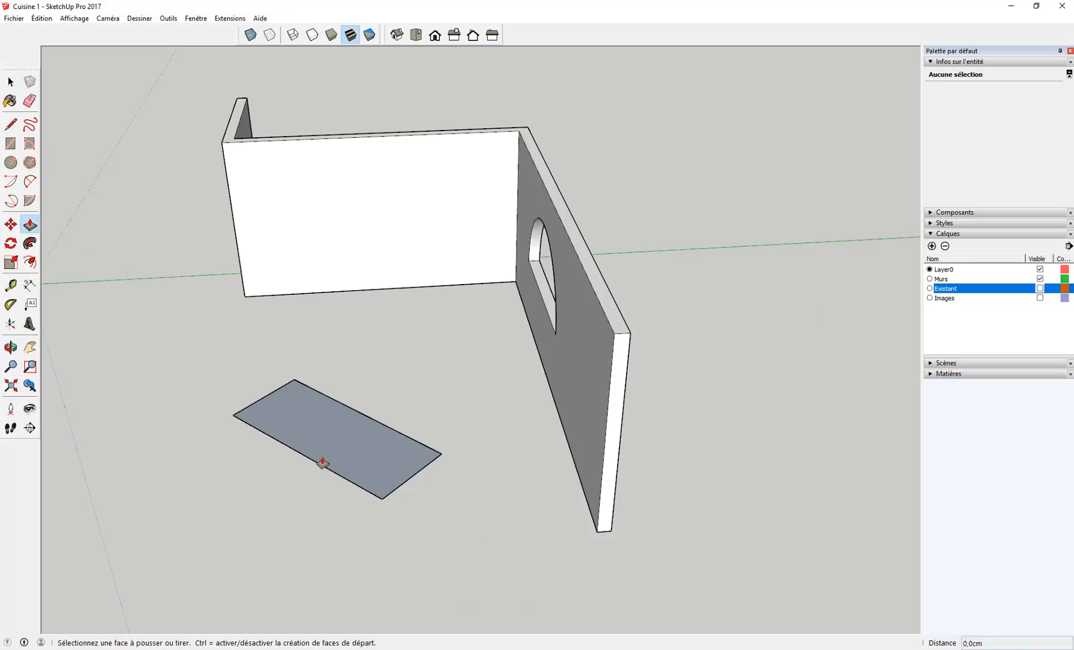
click(321, 462)
text(90)
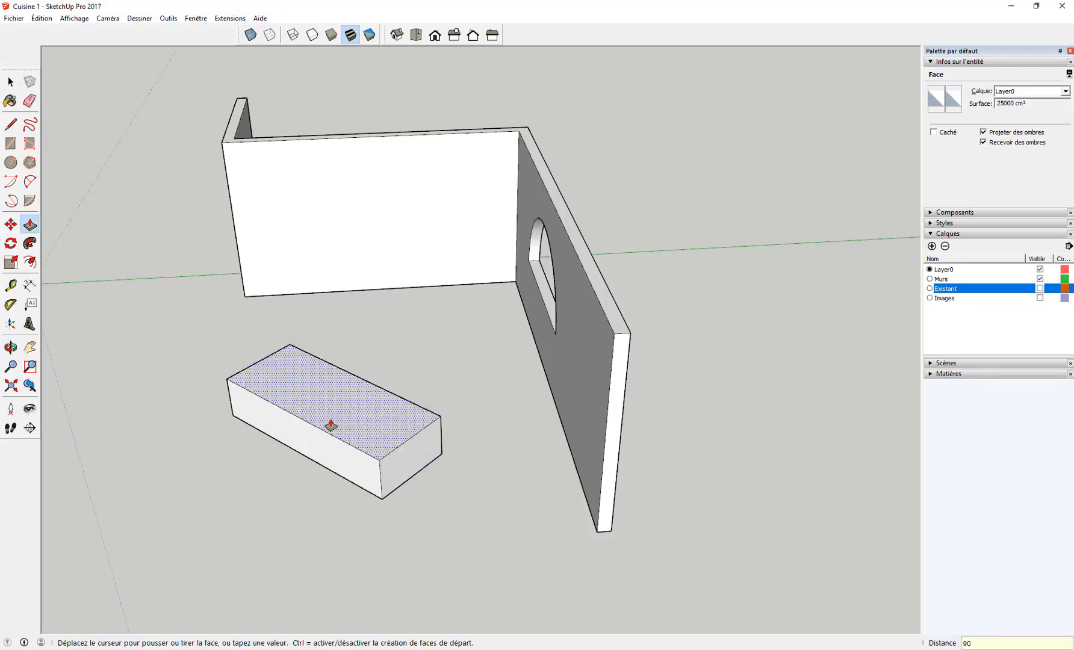
key(Return)
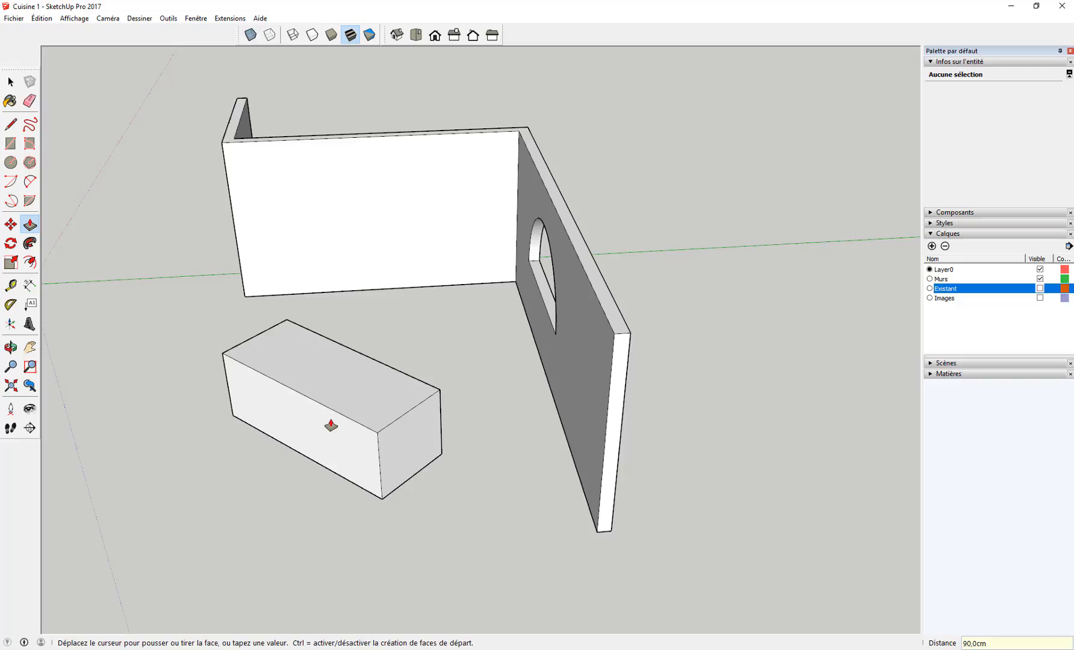
key(space)
- Draw a lengthwise line across the middle of the block's top face, joining the midpoints of its short edges
middle_drag(271, 414, 355, 486)
key(l)
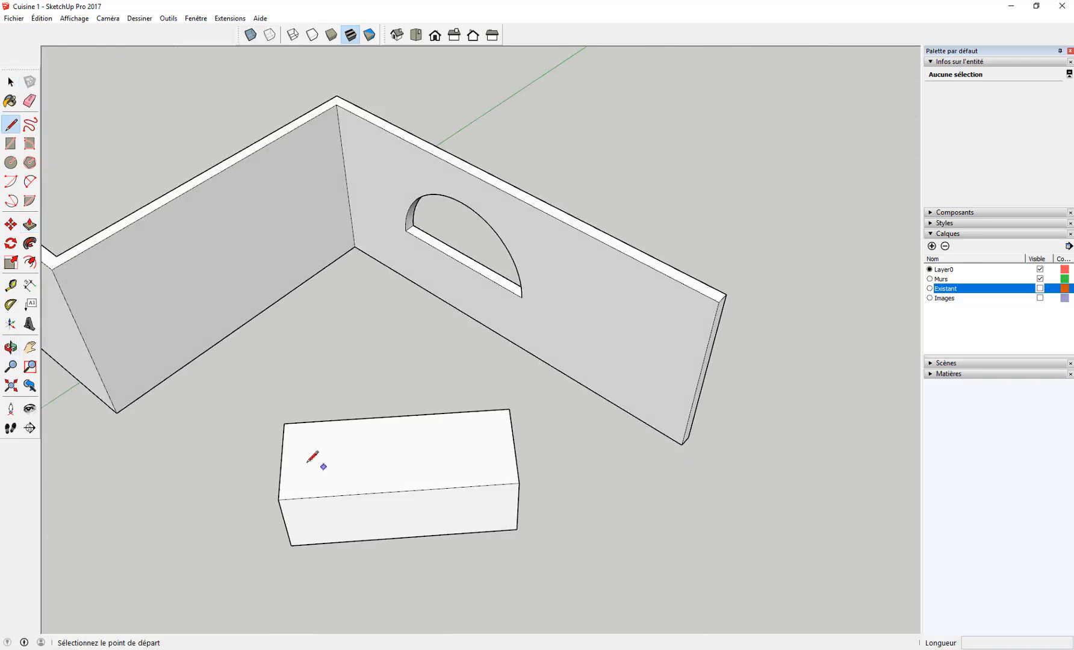
click(281, 460)
click(514, 445)
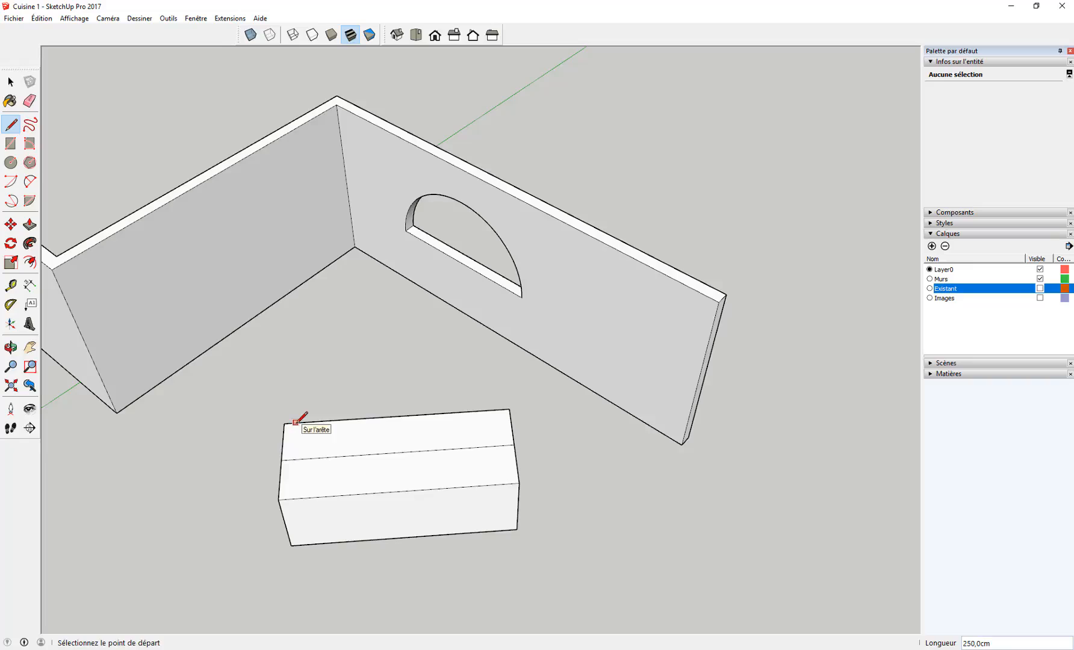
- Divide the top face's long edge facing the walls into 3 equal segments
key(space)
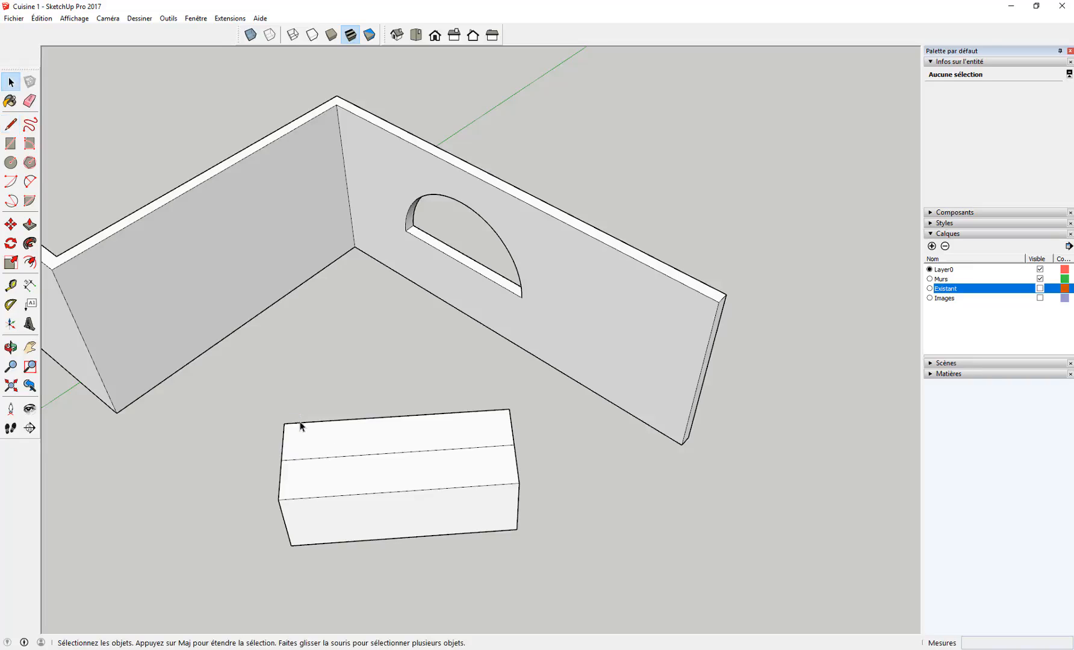
click(301, 423)
right_click(301, 424)
click(335, 496)
text(3)
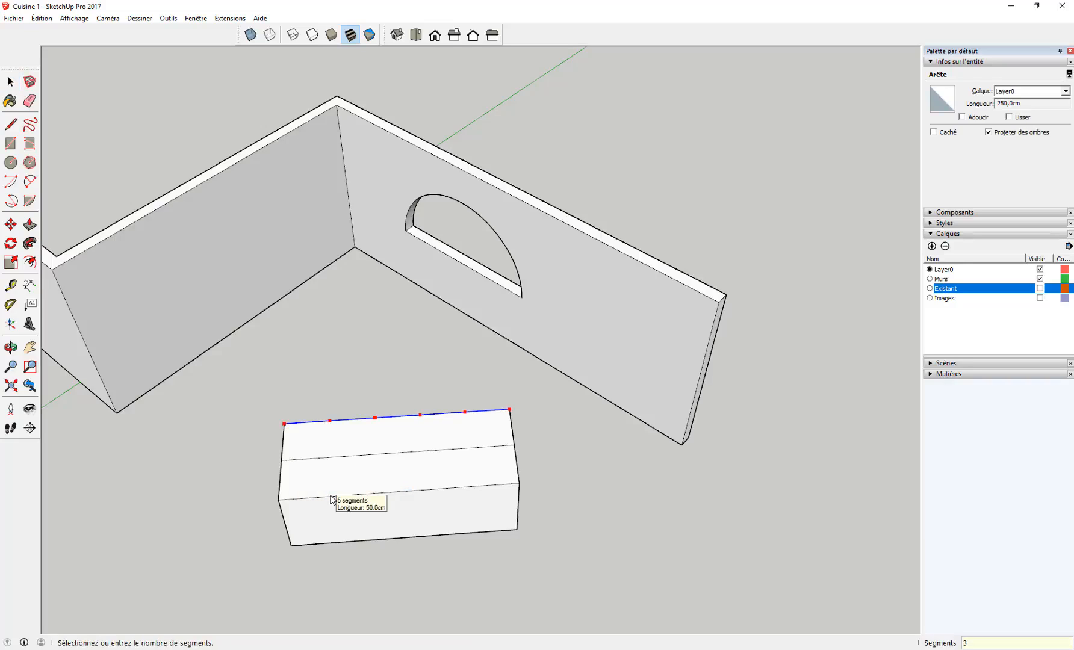
key(Return)
- Draw two inward-slanting lines, about 70.6 cm long, from the midpoints of the outer edge segments to the top face's centre line
click(323, 424)
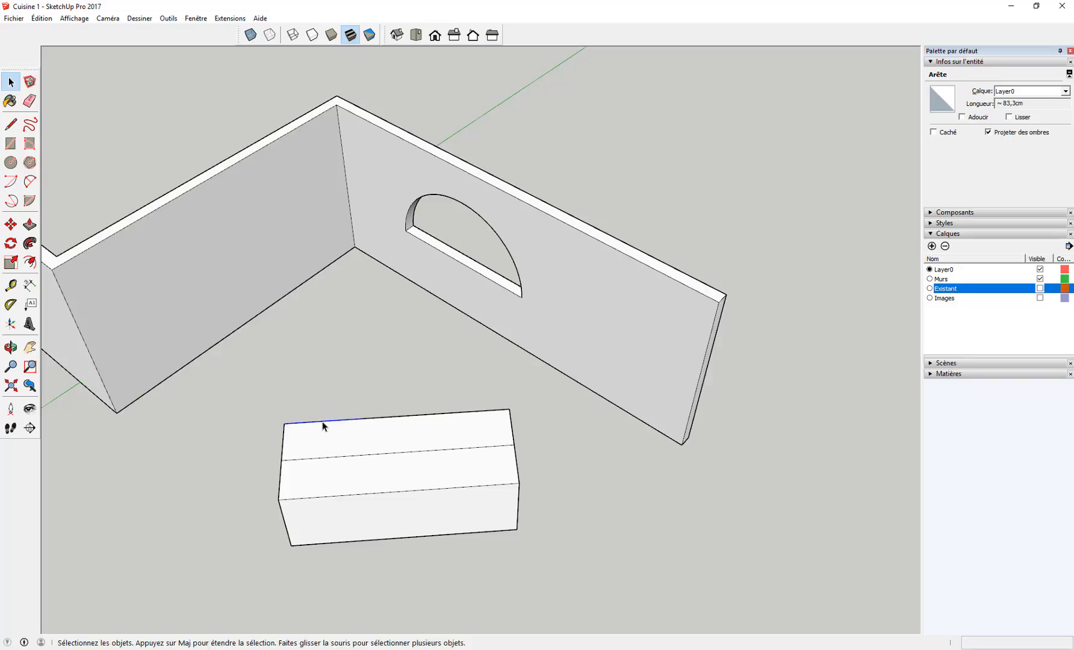
key(l)
click(322, 420)
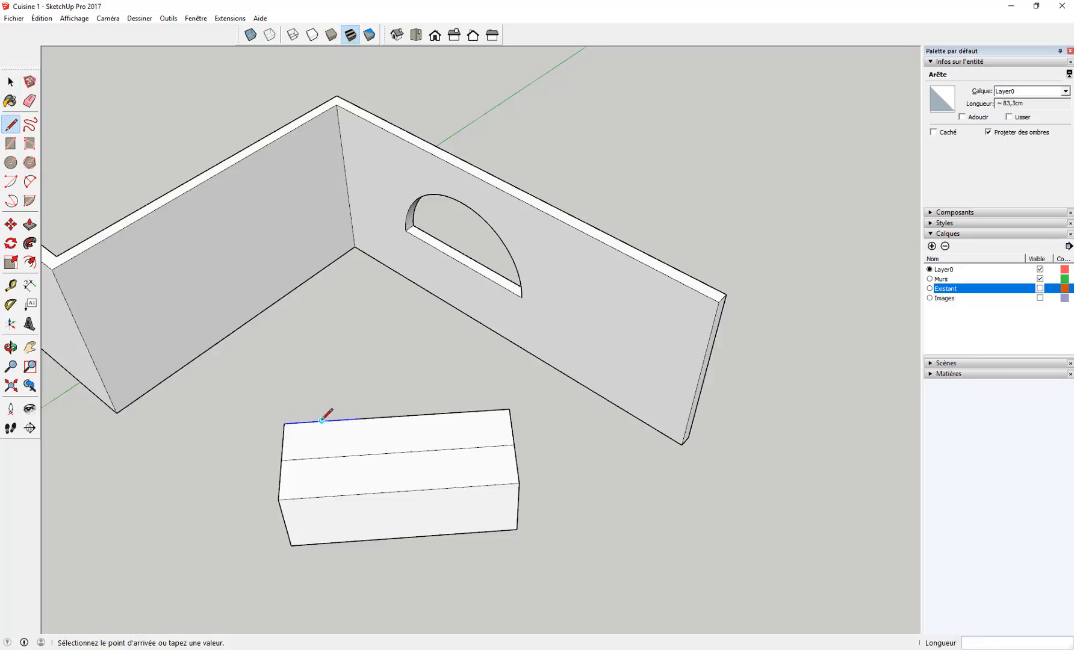
click(367, 454)
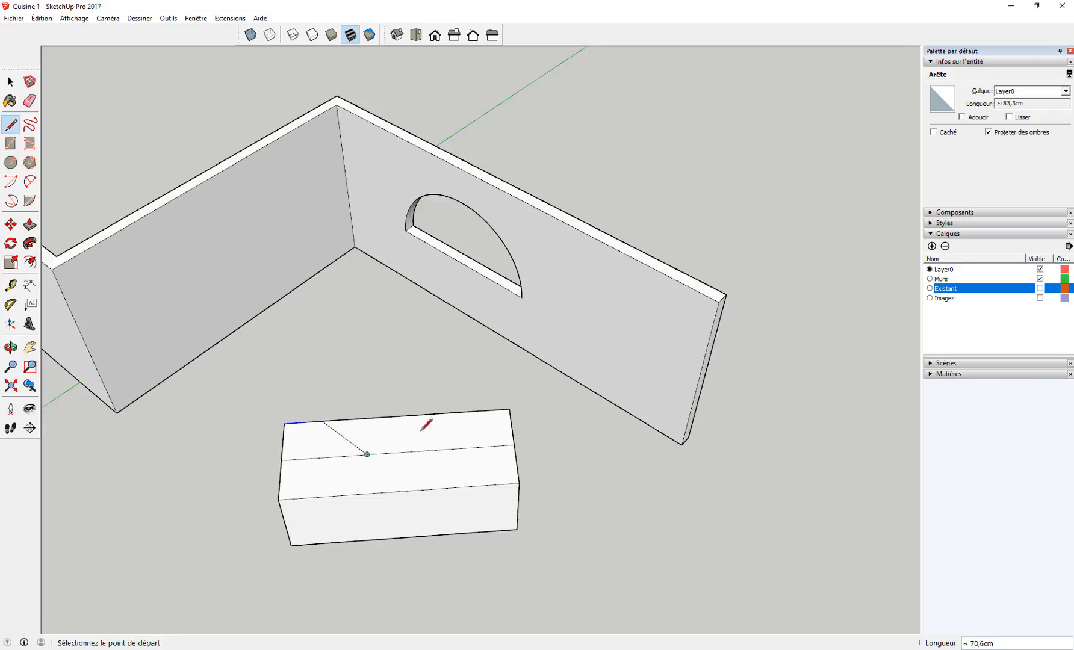
click(481, 410)
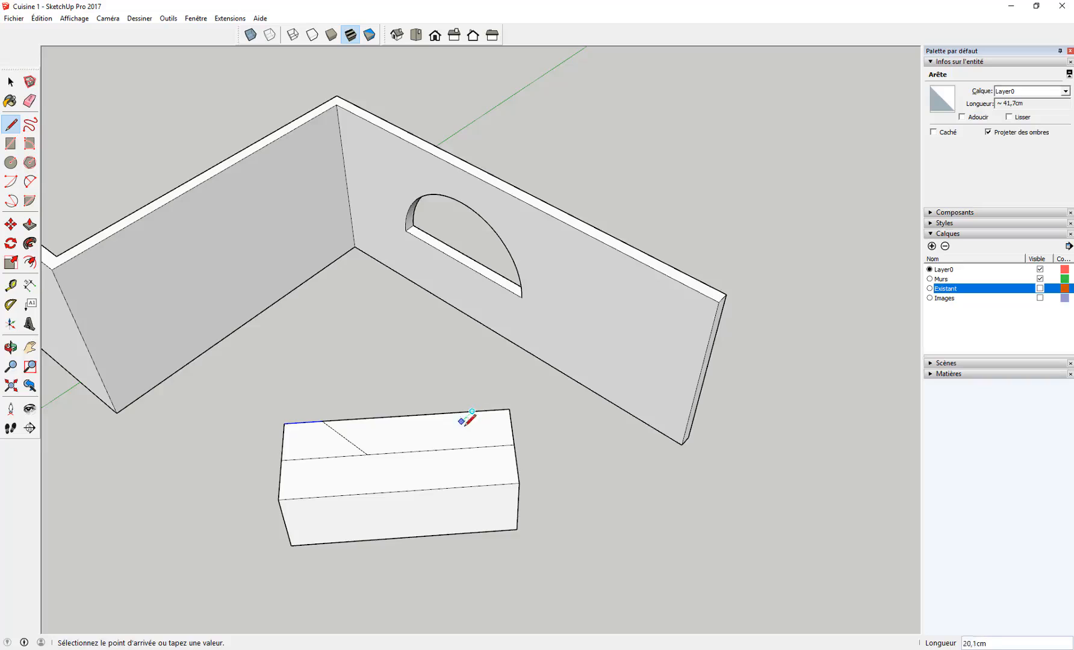
click(429, 450)
- Push the trapezoidal top face down 90 cm through the block to cut a notch on the wall side
middle_drag(433, 403, 266, 393)
key(p)
click(368, 359)
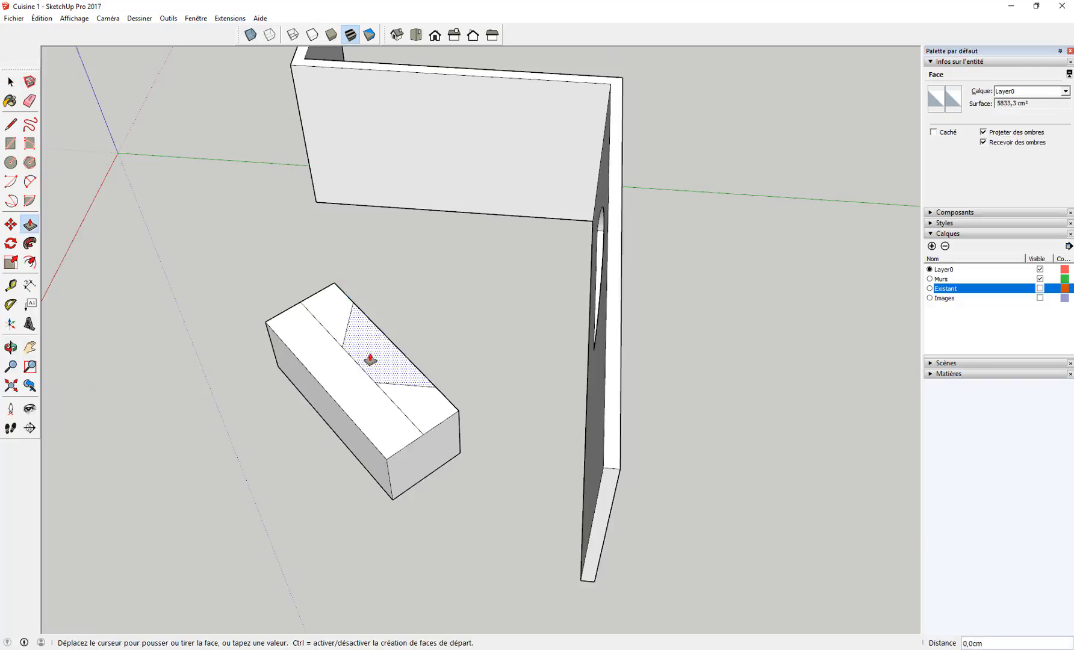
click(441, 471)
- Erase the two remaining centre line pieces on the block's top face, either side of the notch
mouse_move(445, 322)
middle_down()
mouse_move(347, 427)
mouse_move(434, 313)
middle_up()
middle_drag(175, 501, 480, 366)
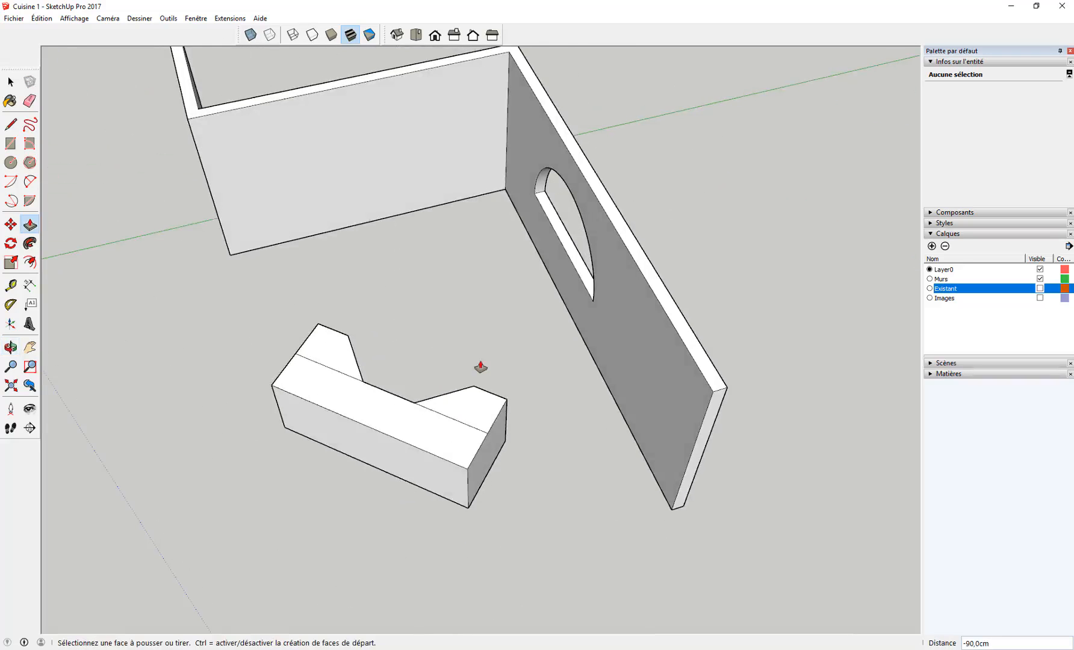
key(e)
click(455, 418)
click(338, 371)
- Draw two 50 cm lines across the top face from the notch's inner corners to the opposite long edge
middle_drag(398, 368, 540, 347)
key(l)
click(448, 416)
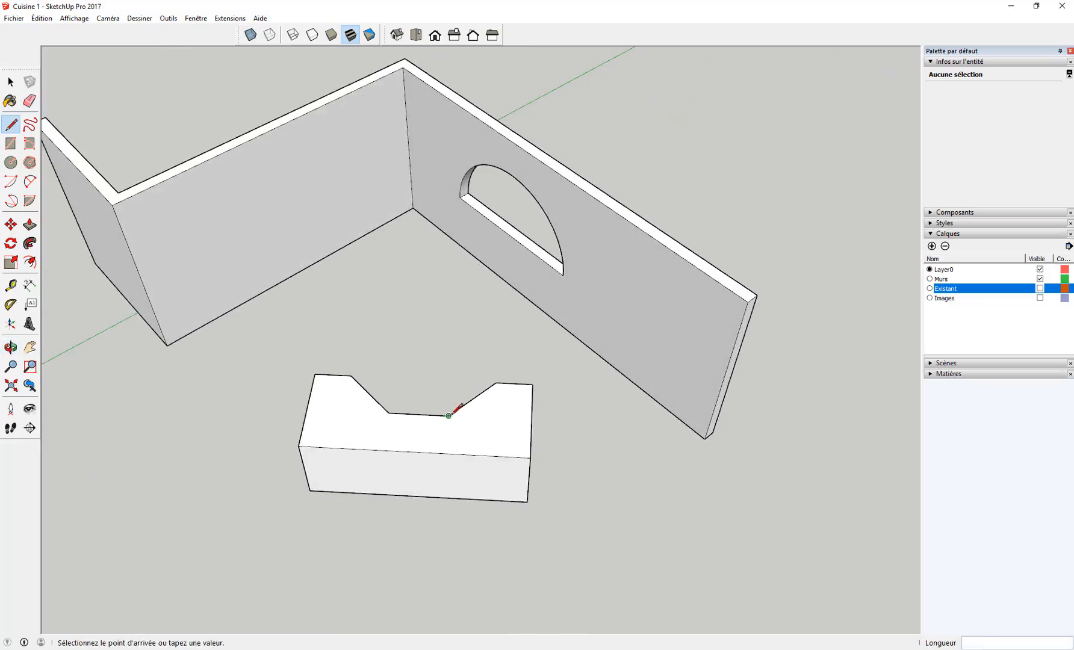
click(445, 453)
click(388, 413)
click(382, 450)
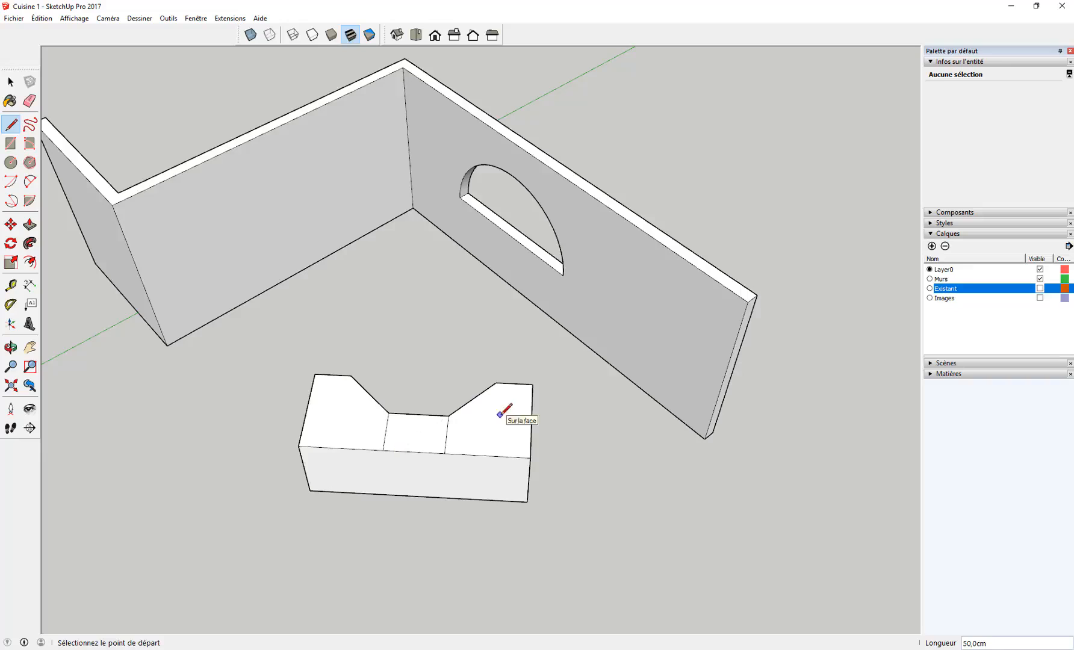
- Offset the edges of the island's top section nearest the arched opening 10 cm inward
key(space)
click(473, 414)
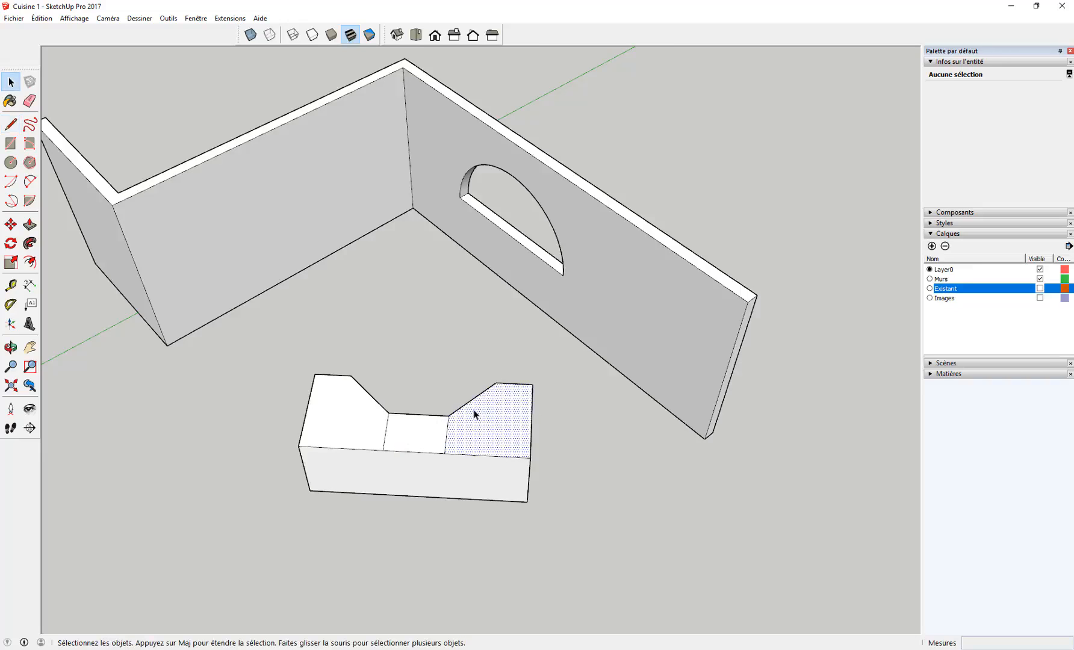
key(f)
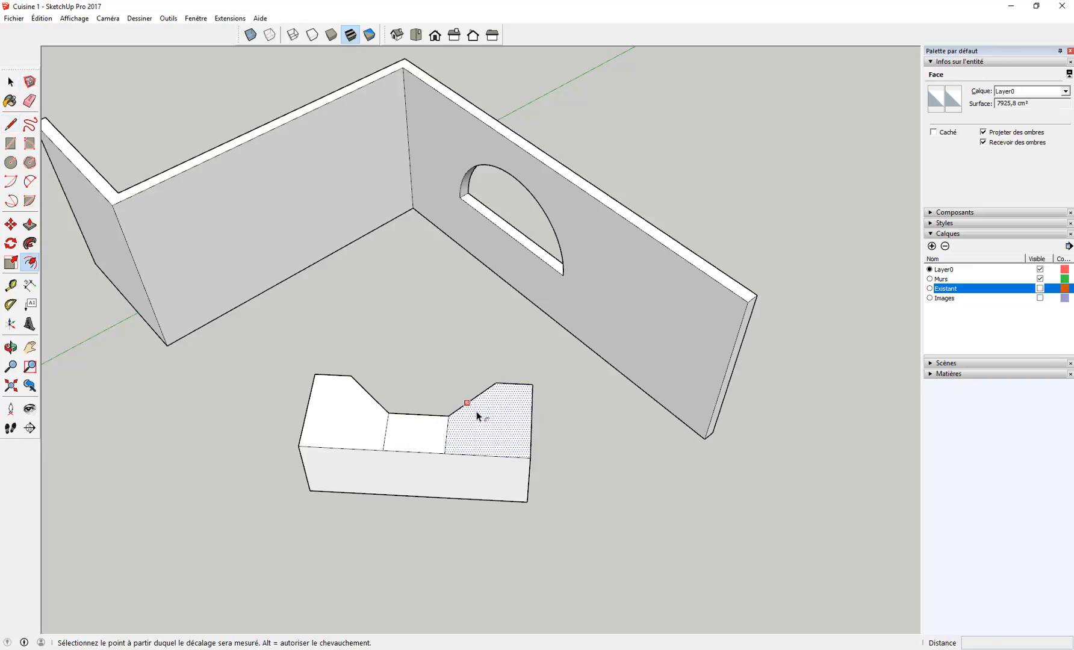
click(478, 416)
click(480, 417)
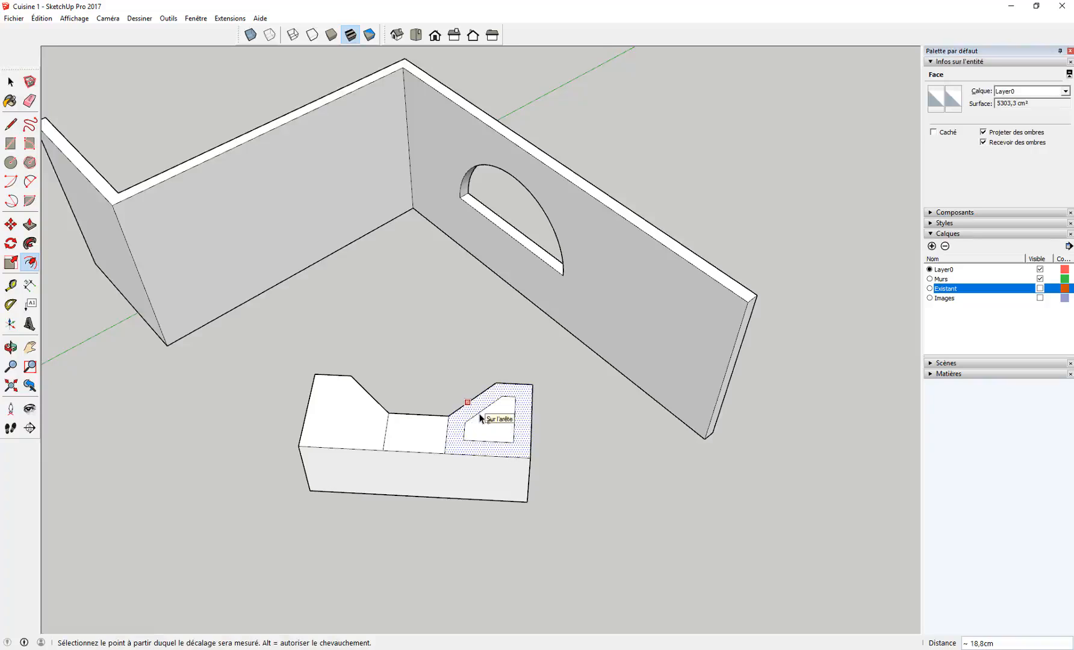
text(10)
key(Return)
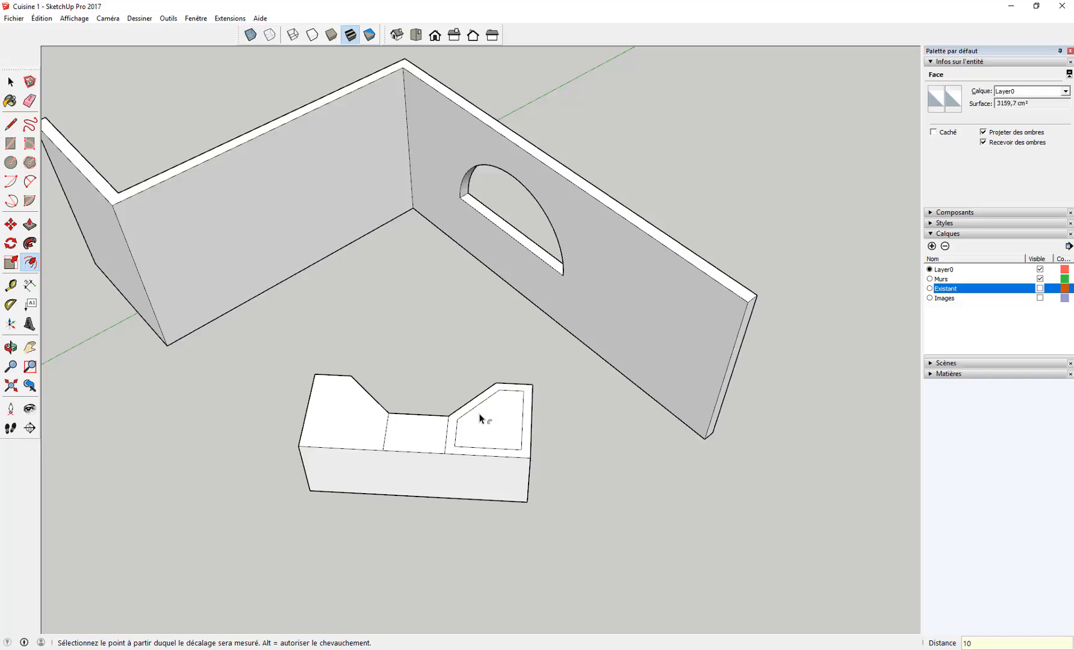
- Erase the offset outline's edges except the slanted one parallel to the notch side
scroll(482, 421, up, 4)
key(space)
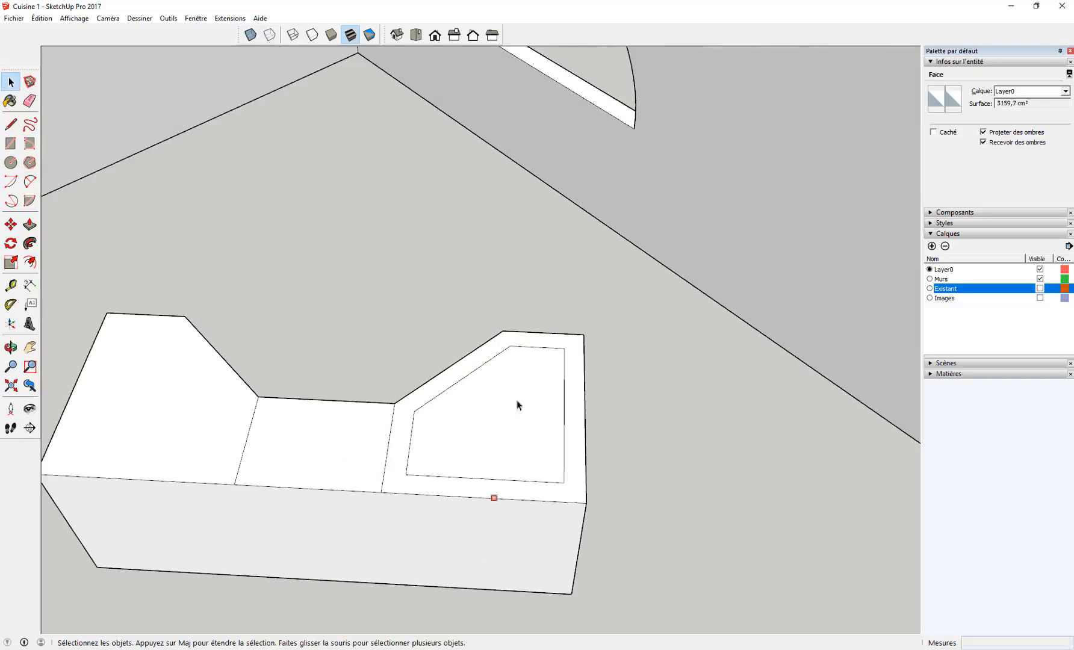
key(e)
mouse_move(536, 350)
mouse_down()
mouse_move(569, 379)
mouse_move(532, 470)
mouse_move(435, 464)
mouse_move(407, 446)
mouse_move(415, 436)
mouse_up()
key(space)
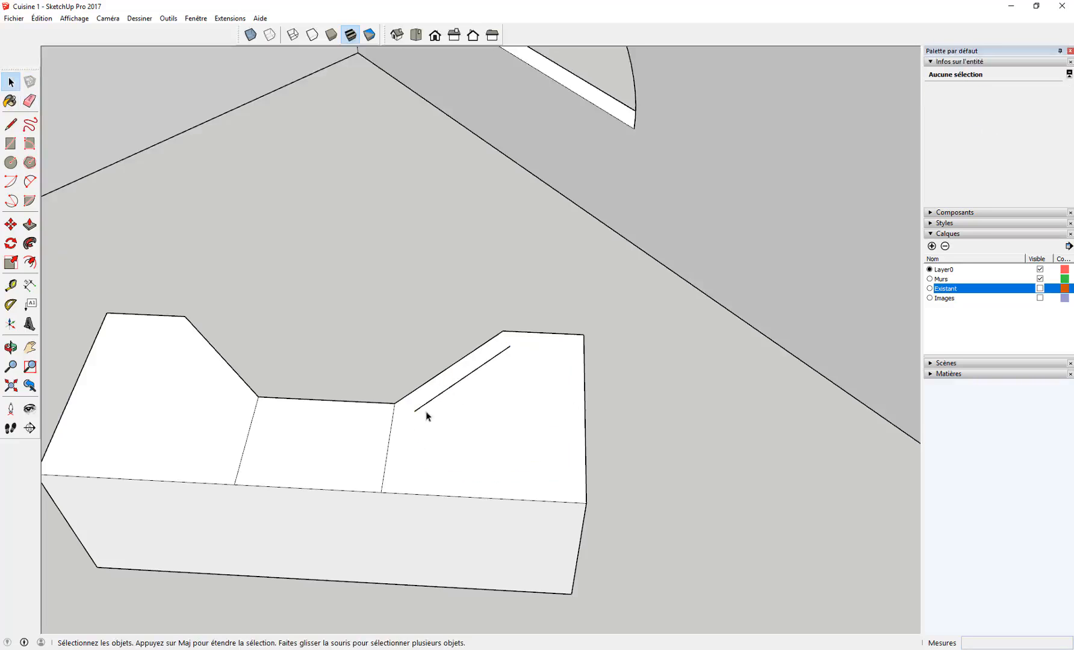
- Shorten the remaining slanted line by 5 cm at each end by splitting it and deleting the end pieces
key(l)
click(414, 411)
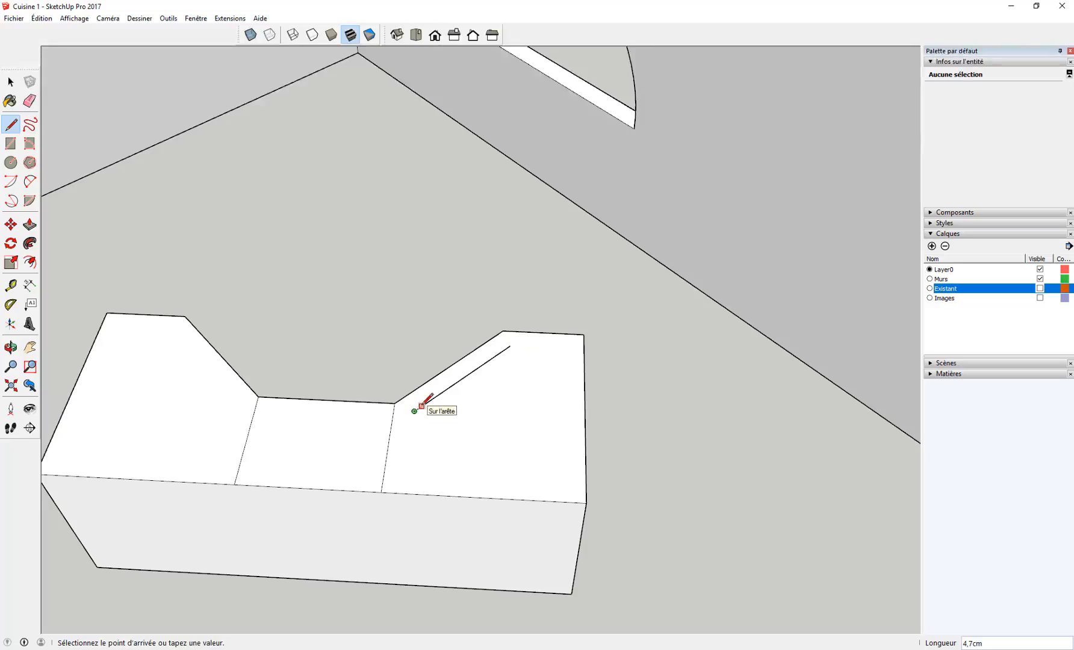
key(Return)
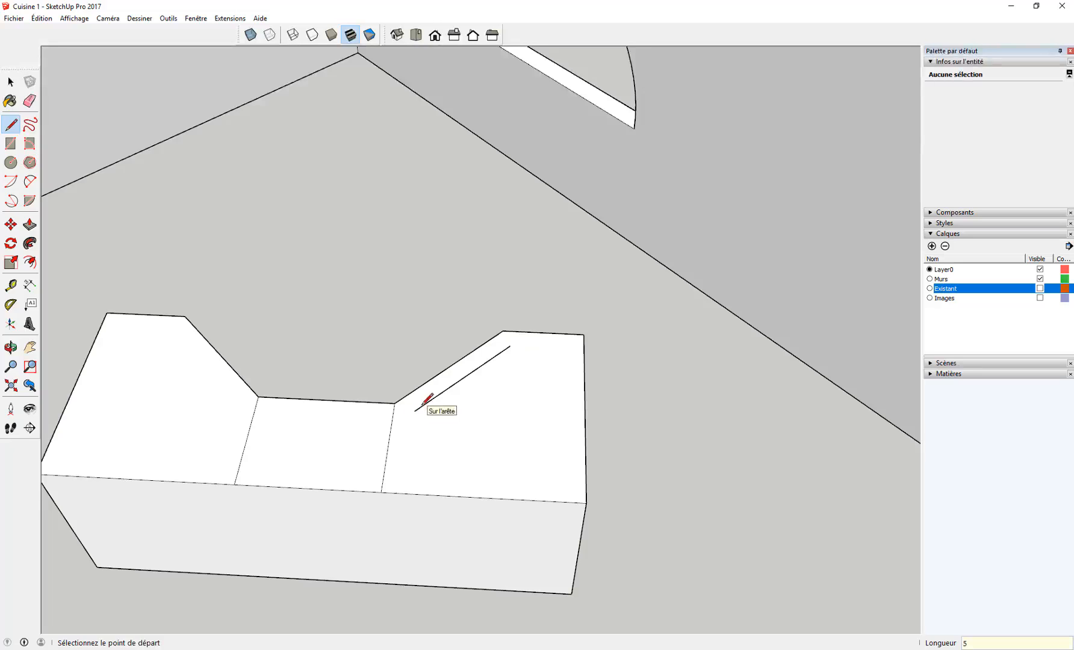
click(510, 346)
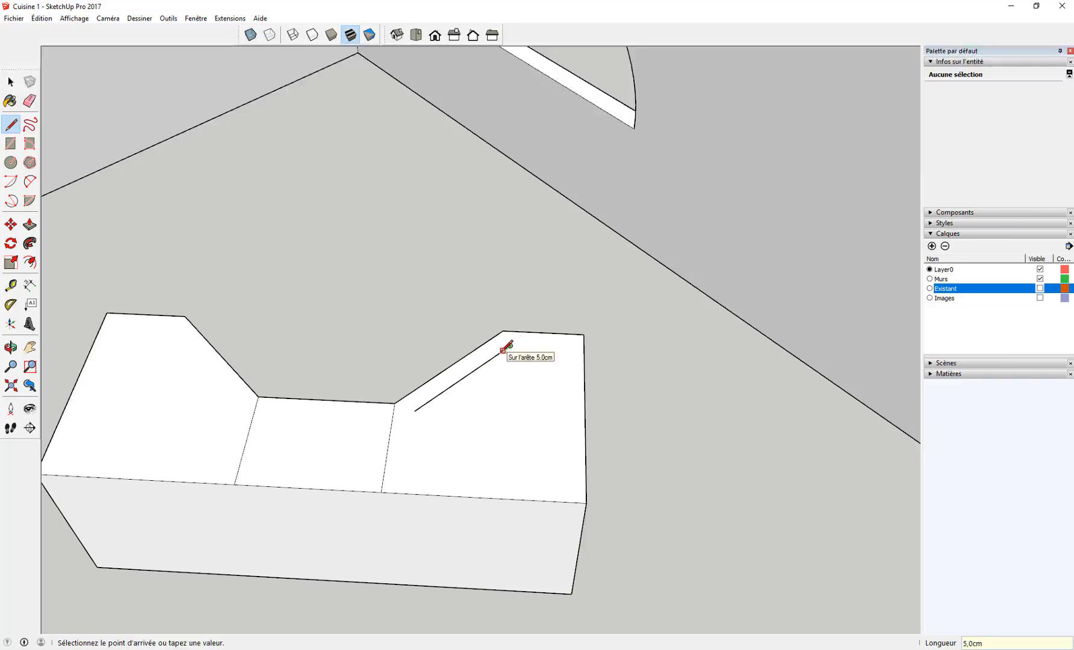
key(Return)
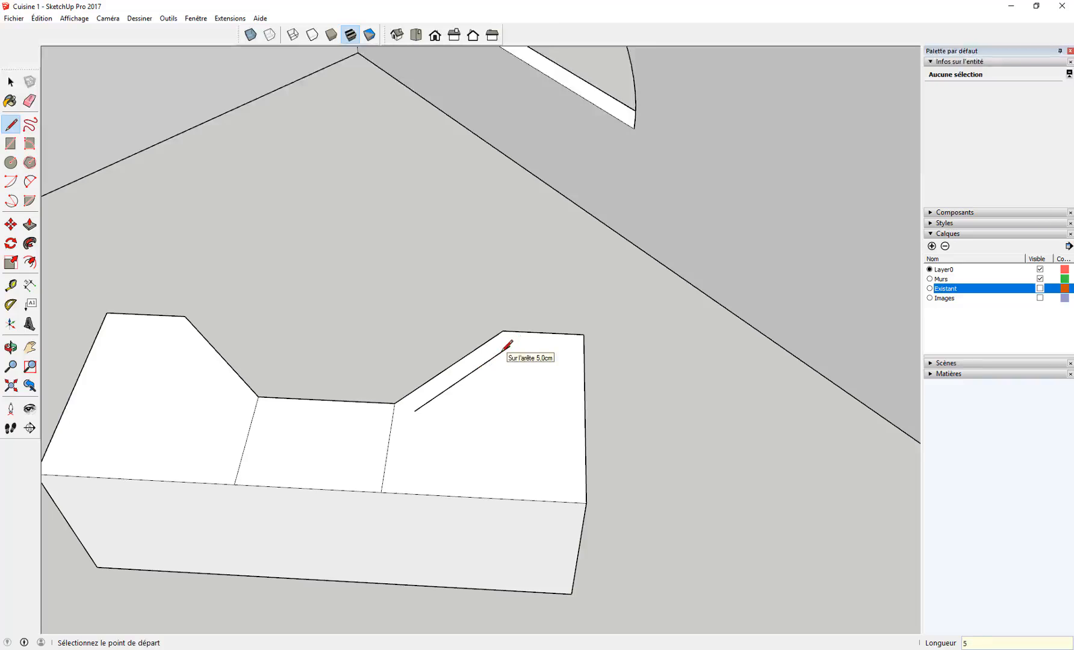
key(space)
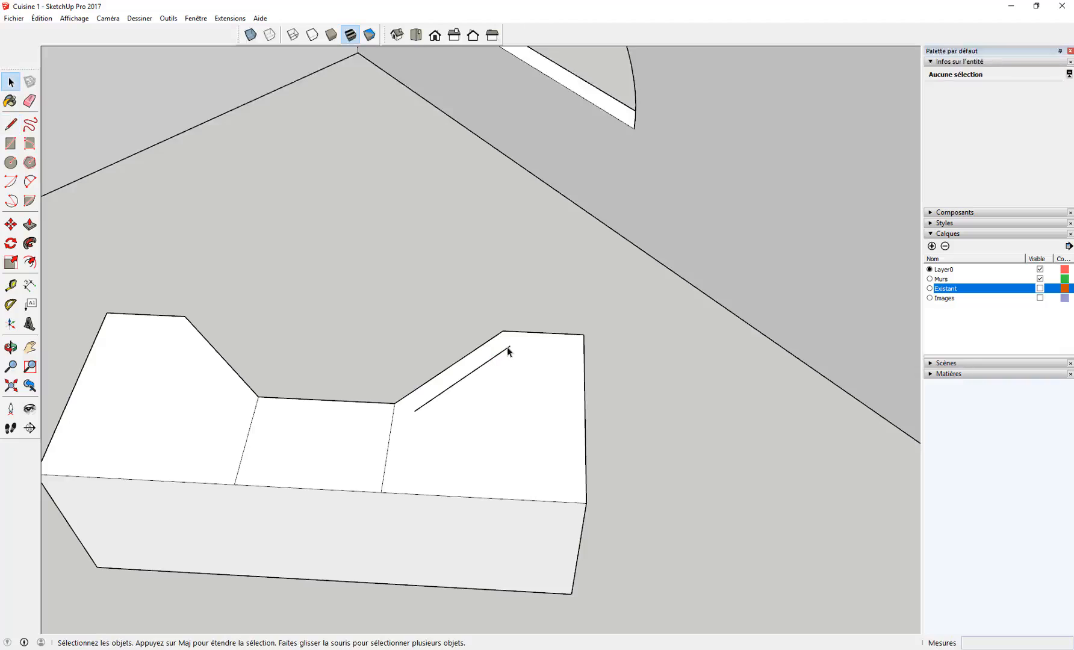
click(508, 352)
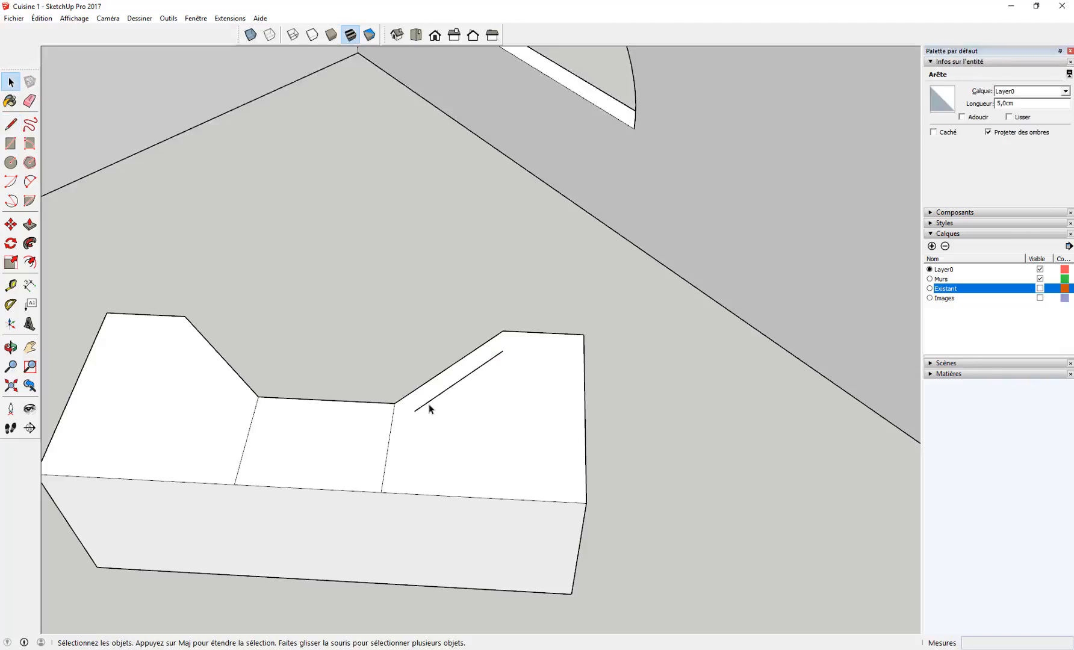
key(Delete)
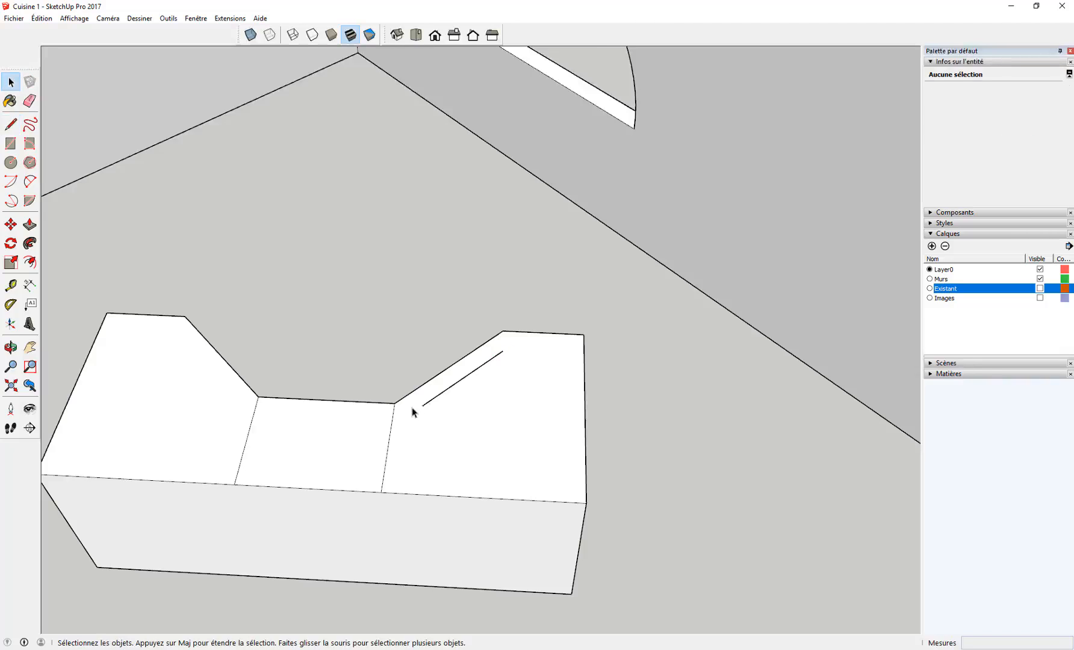
- Draw a rectangle on the top face, using the slanted line as one side and extending 40 cm away from the notch
click(11, 144)
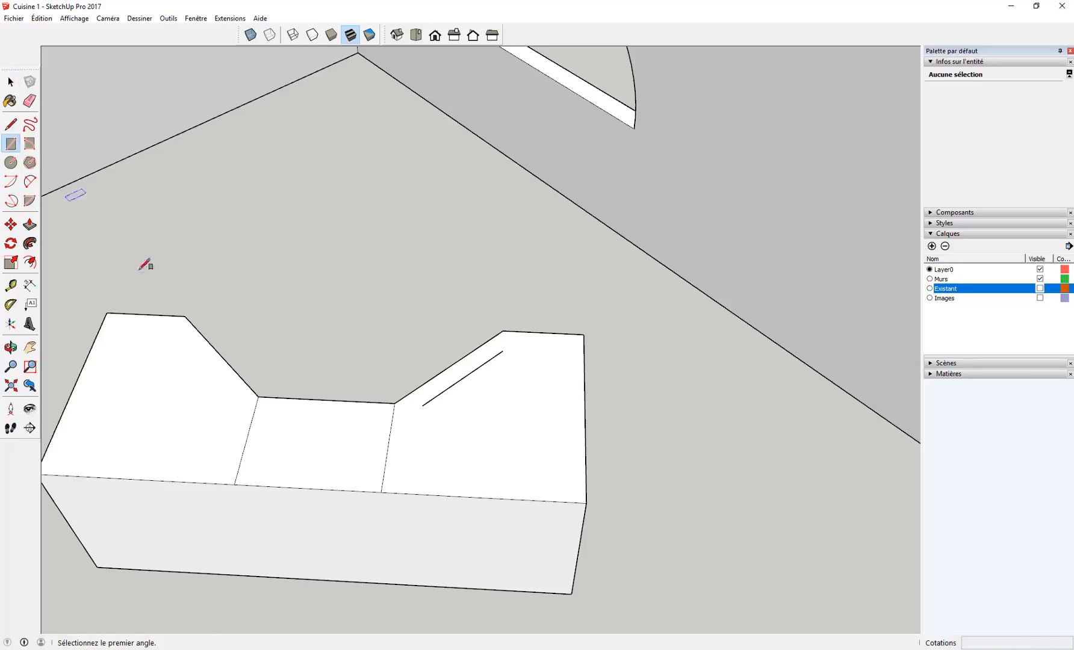
click(422, 405)
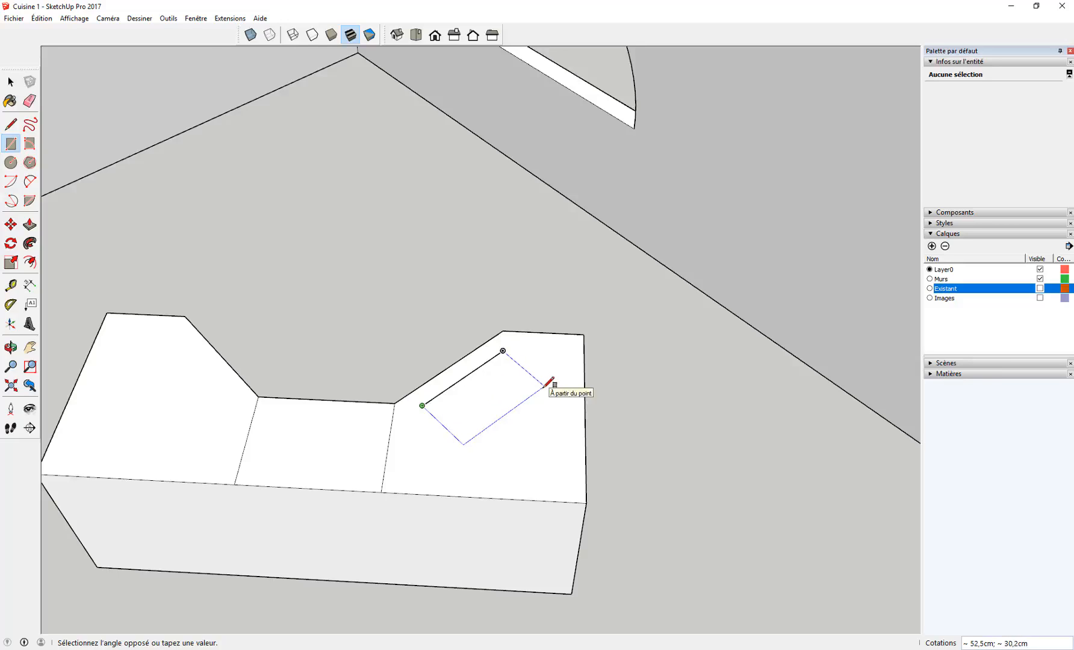
key(alt+Tab)
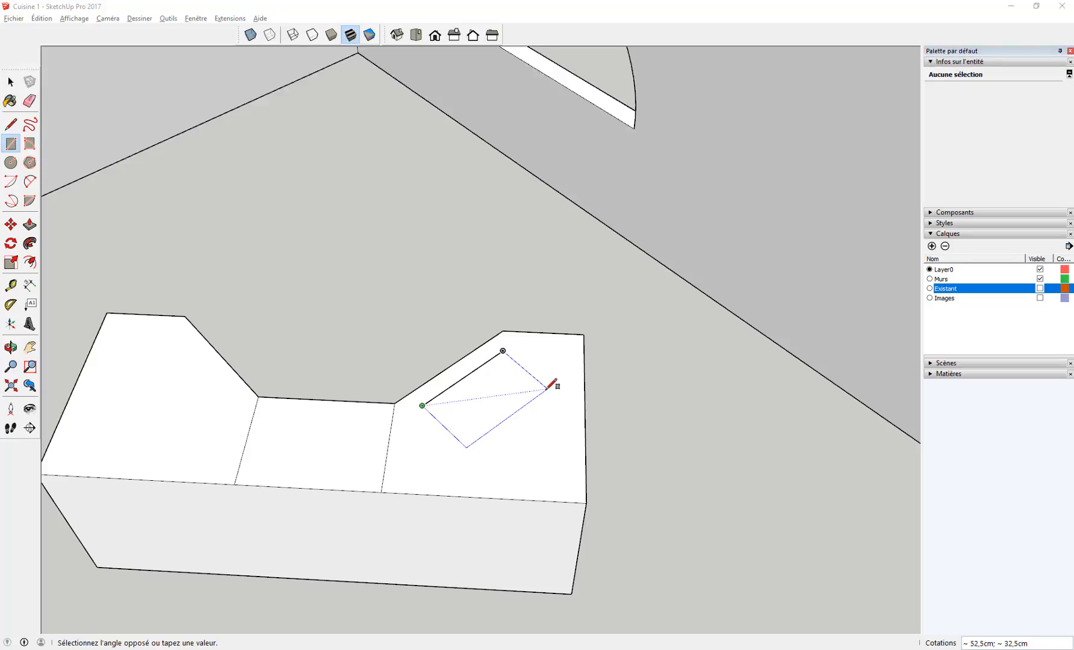
click(548, 388)
text(;40)
key(Return)
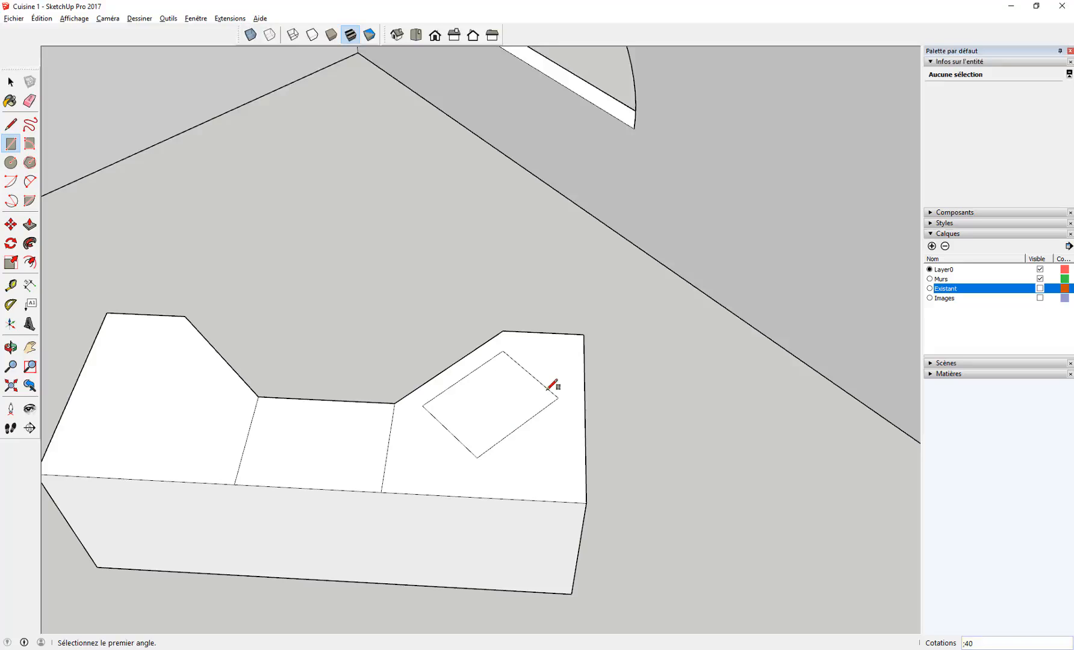
- Push the slanted rectangle 20 cm down into the island to form a recess
key(p)
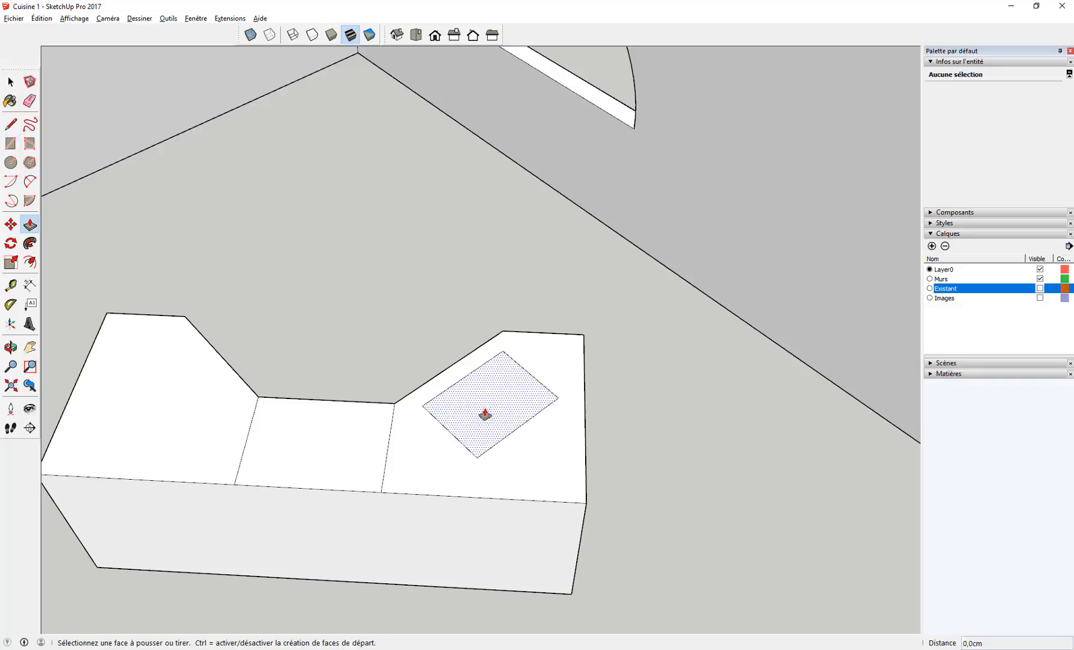
click(481, 417)
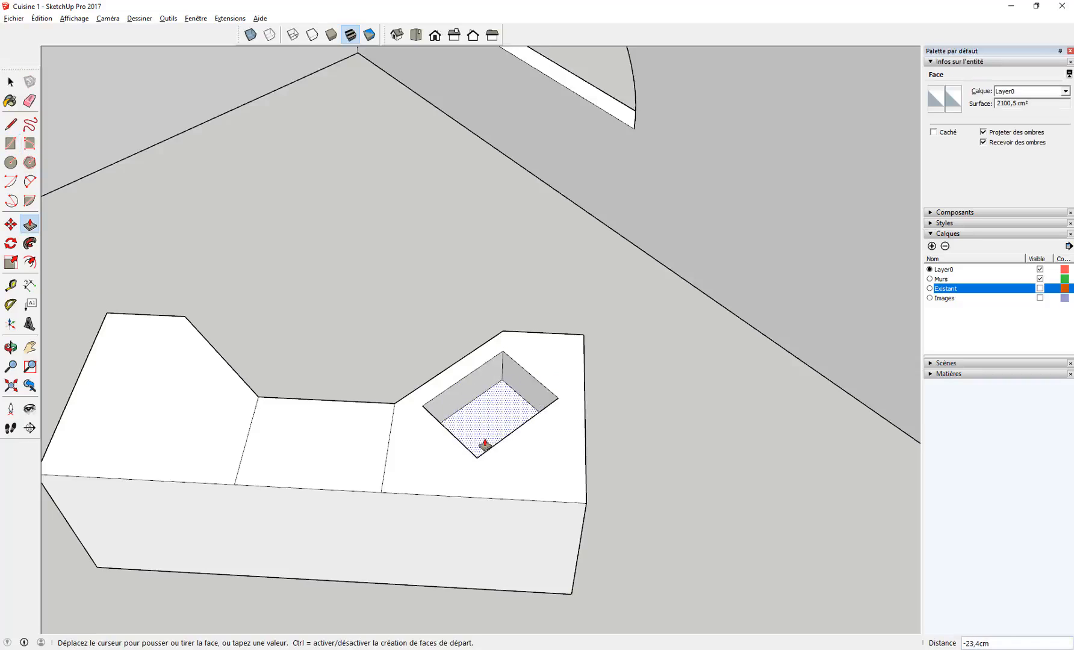
text(20)
key(Return)
- Draw a line across the island's long outer side face, 10 cm below and parallel to its top edge
middle_drag(508, 448, 383, 340)
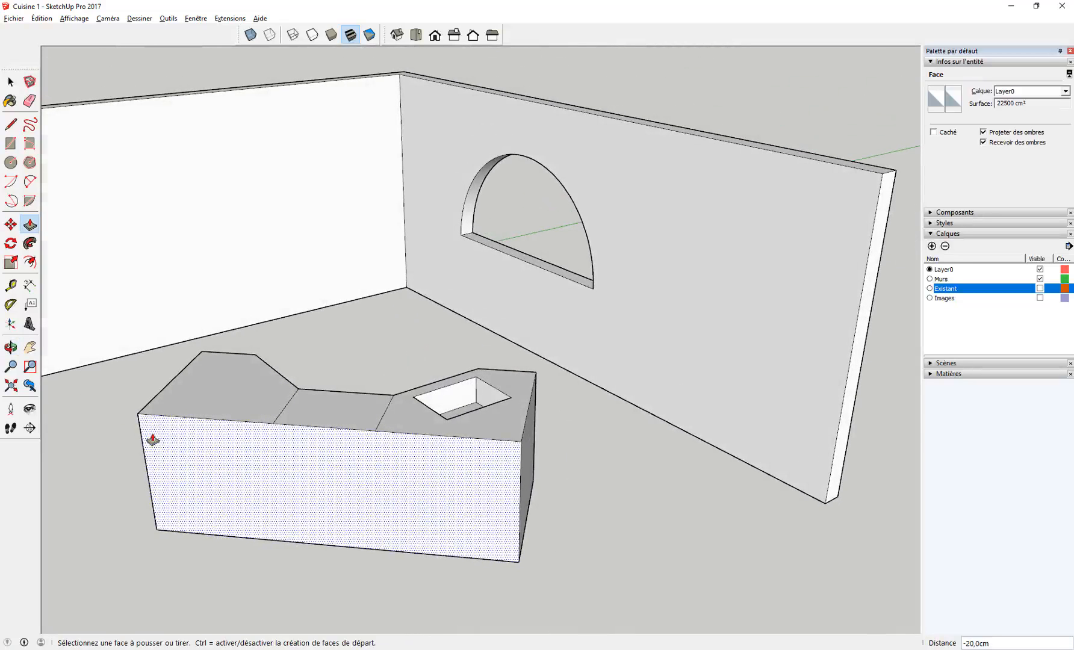
key(l)
middle_drag(522, 442, 484, 371)
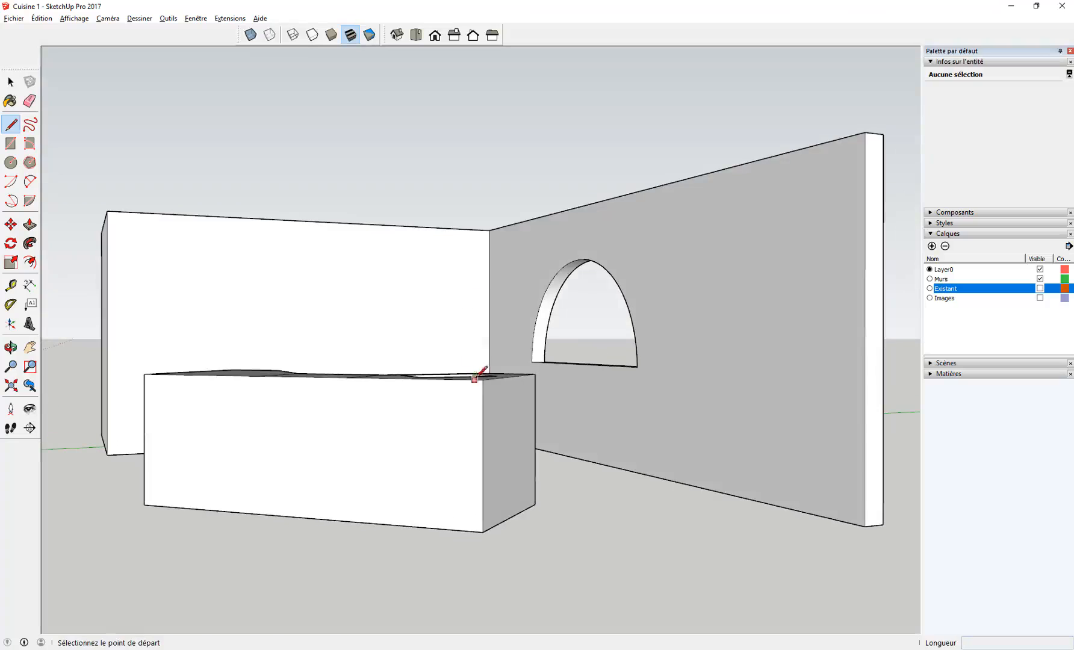
click(483, 380)
text(10)
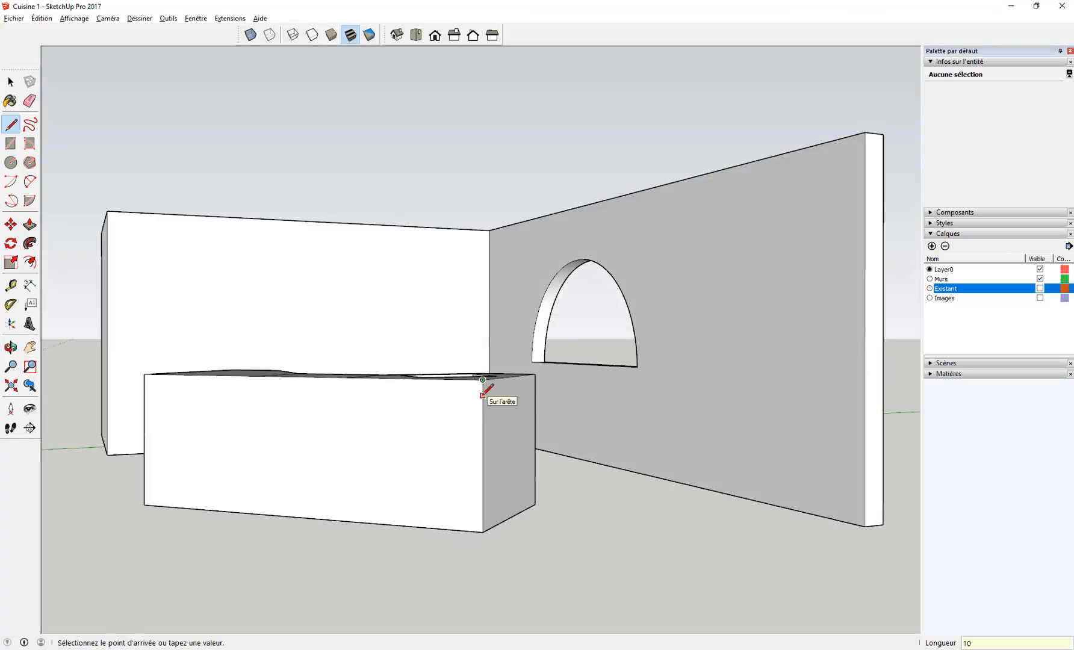
key(Return)
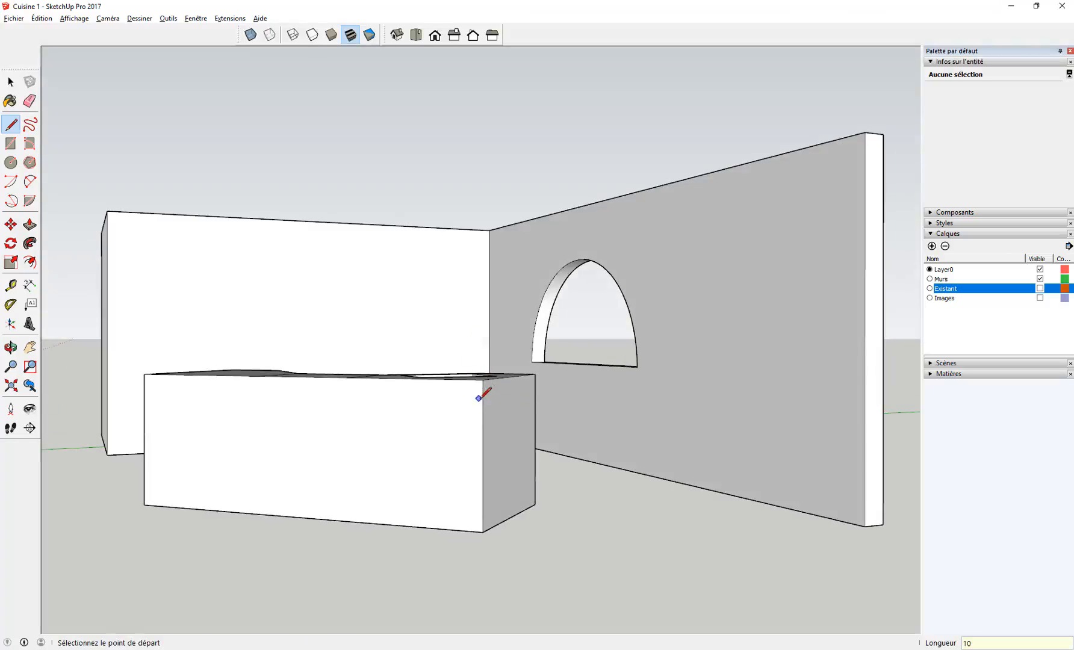
click(483, 396)
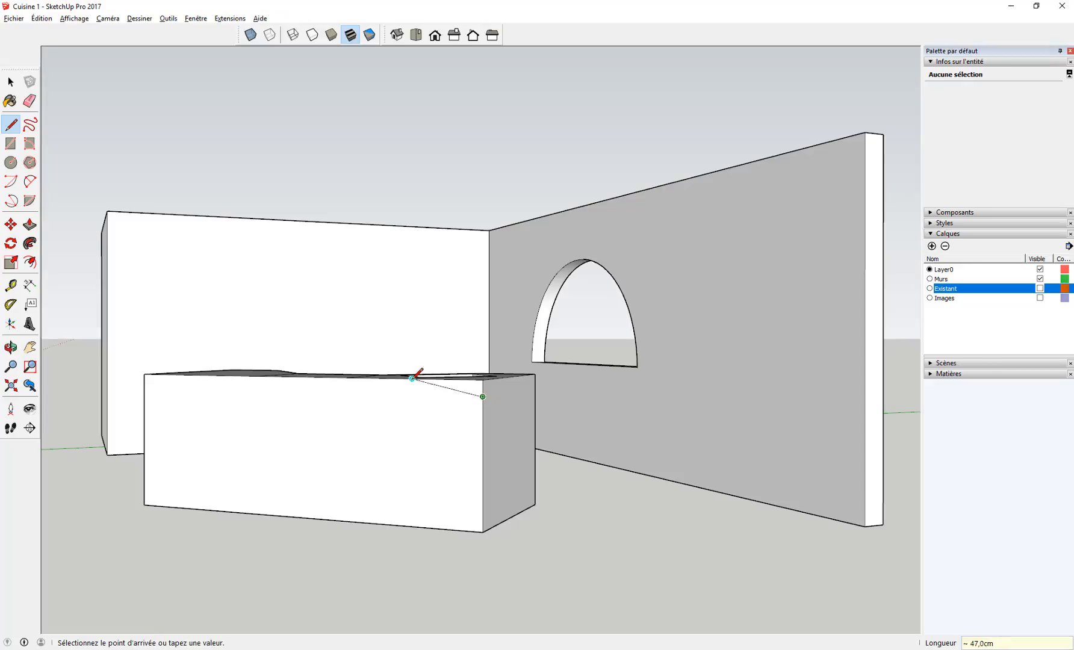
middle_drag(409, 380, 443, 391)
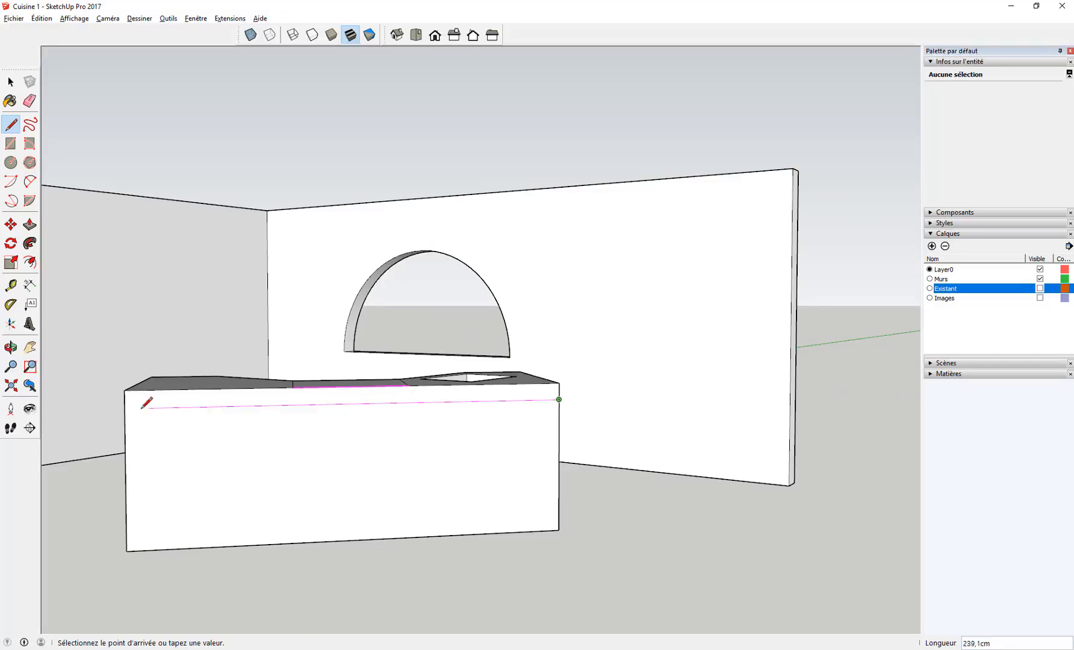
click(124, 408)
- Draw a second parallel line across the long side face, 3 cm below the first one
middle_drag(434, 415, 521, 409)
click(513, 408)
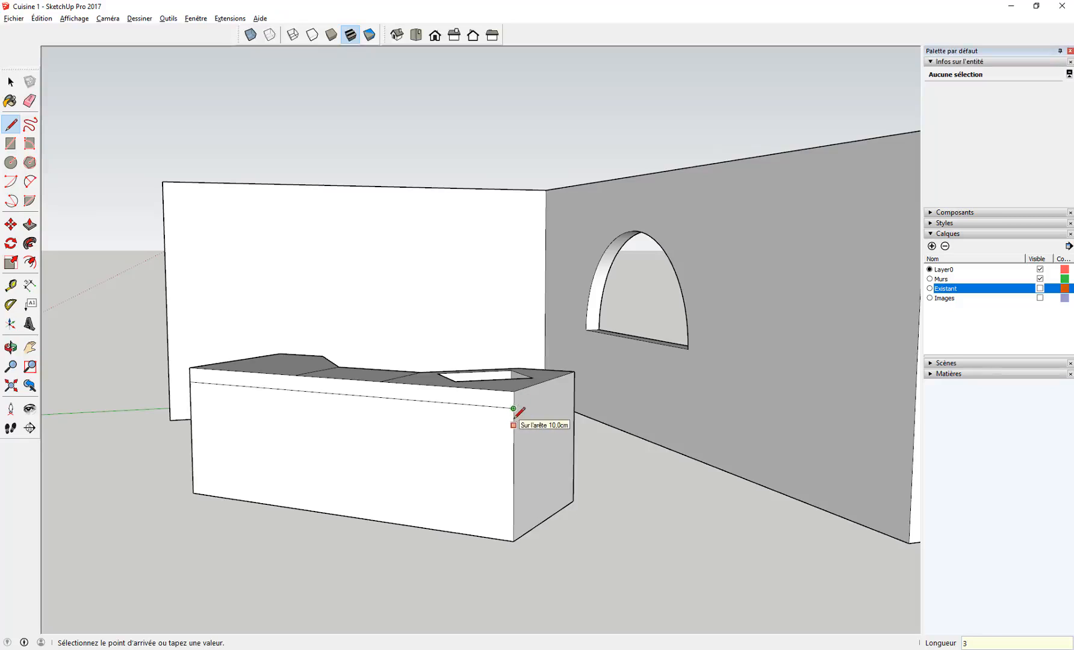
key(Return)
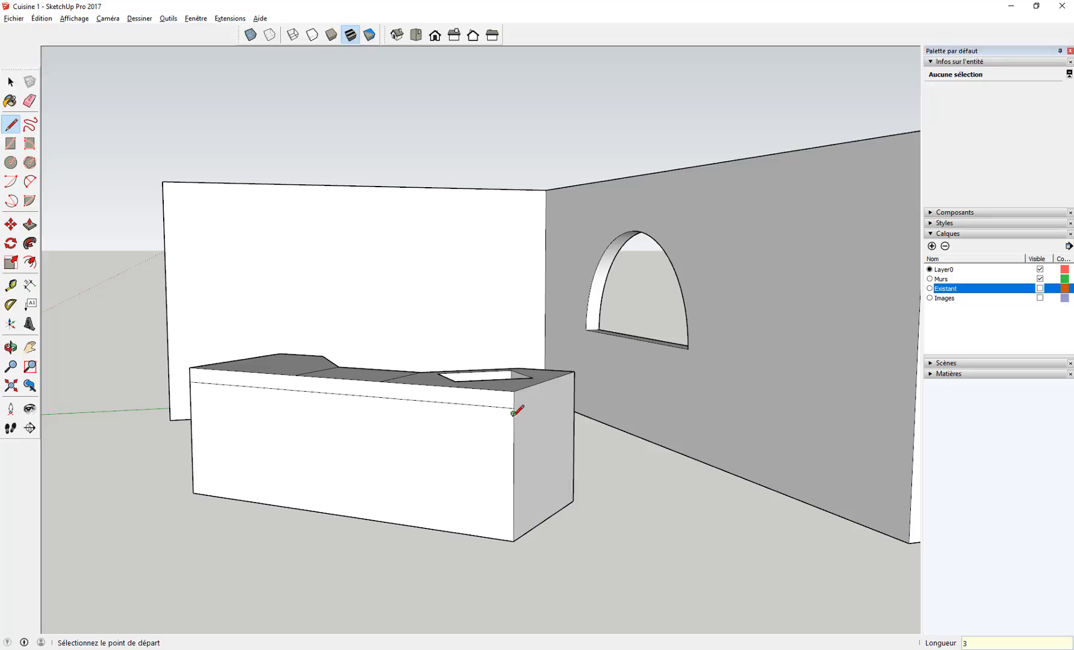
click(513, 414)
middle_drag(333, 410, 444, 386)
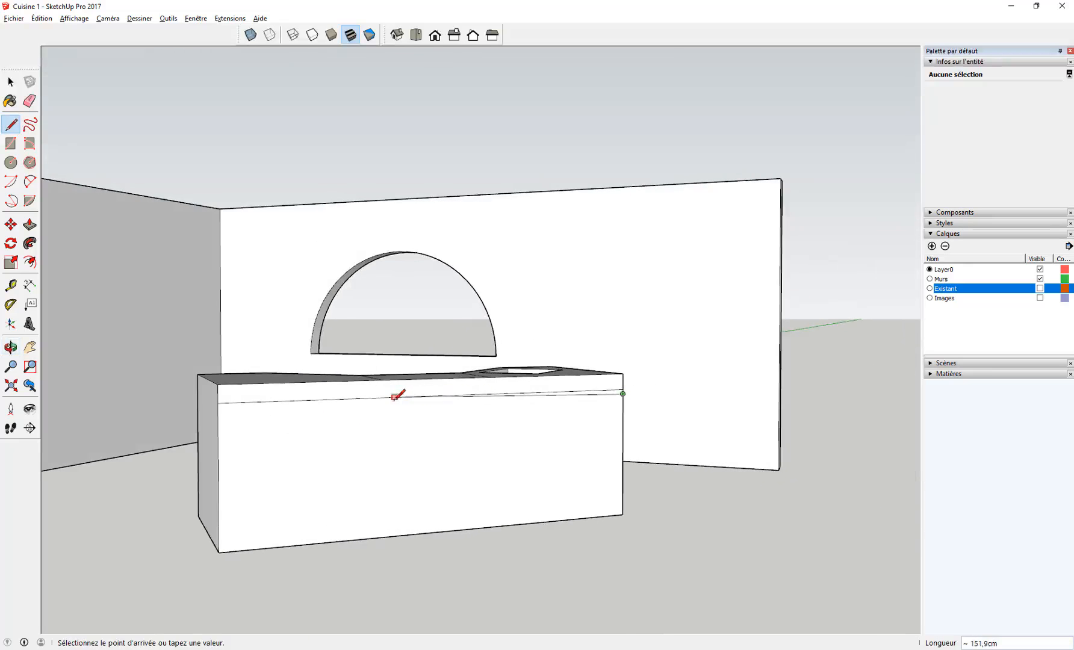
click(218, 402)
- Pull the 3 cm strip on the long side face out 50 cm to form a bar shelf
middle_drag(509, 416, 104, 481)
key(p)
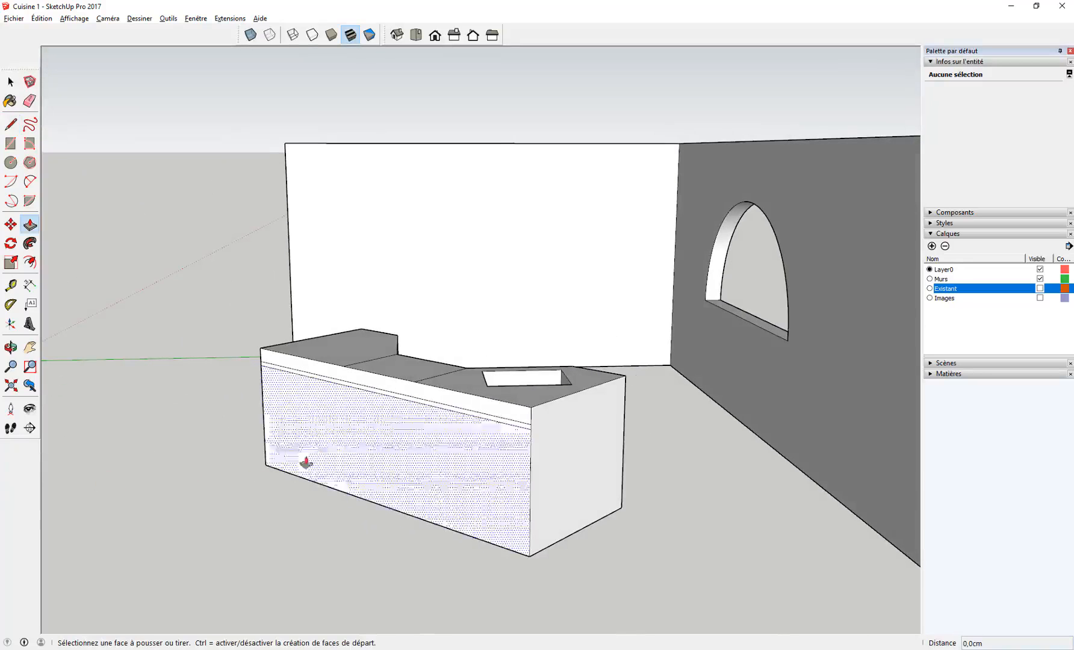
click(420, 410)
text(5)
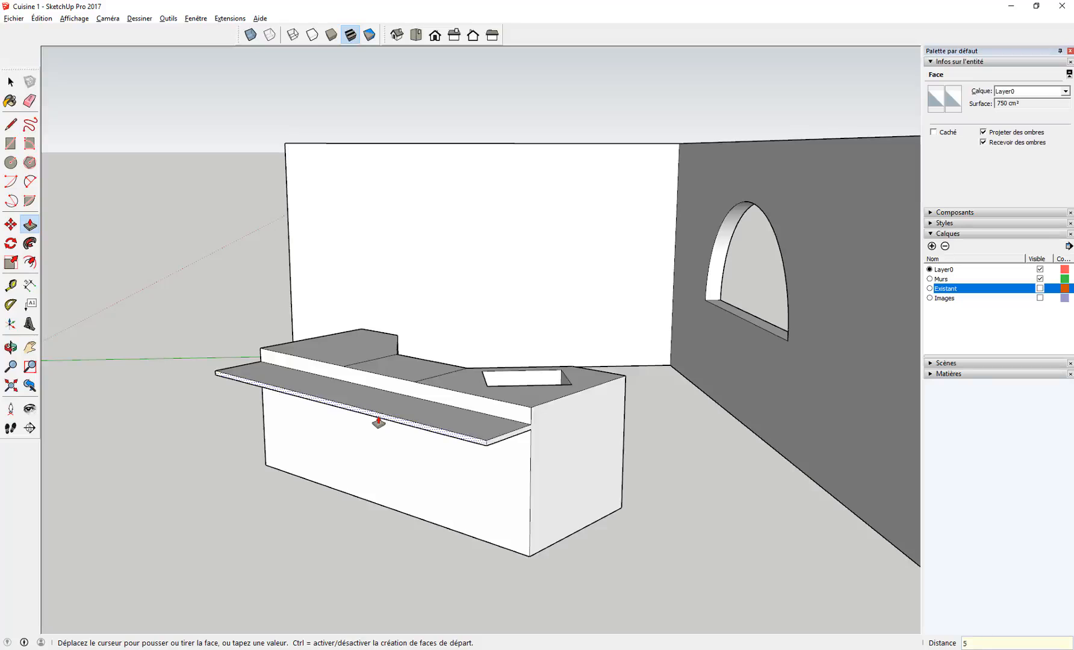
text(0)
key(Return)
- Draw a line along the underside of the bar shelf, 10 cm in from and parallel to its outer edge
mouse_move(376, 499)
middle_down()
mouse_move(421, 444)
mouse_move(425, 333)
mouse_move(385, 509)
middle_up()
key(space)
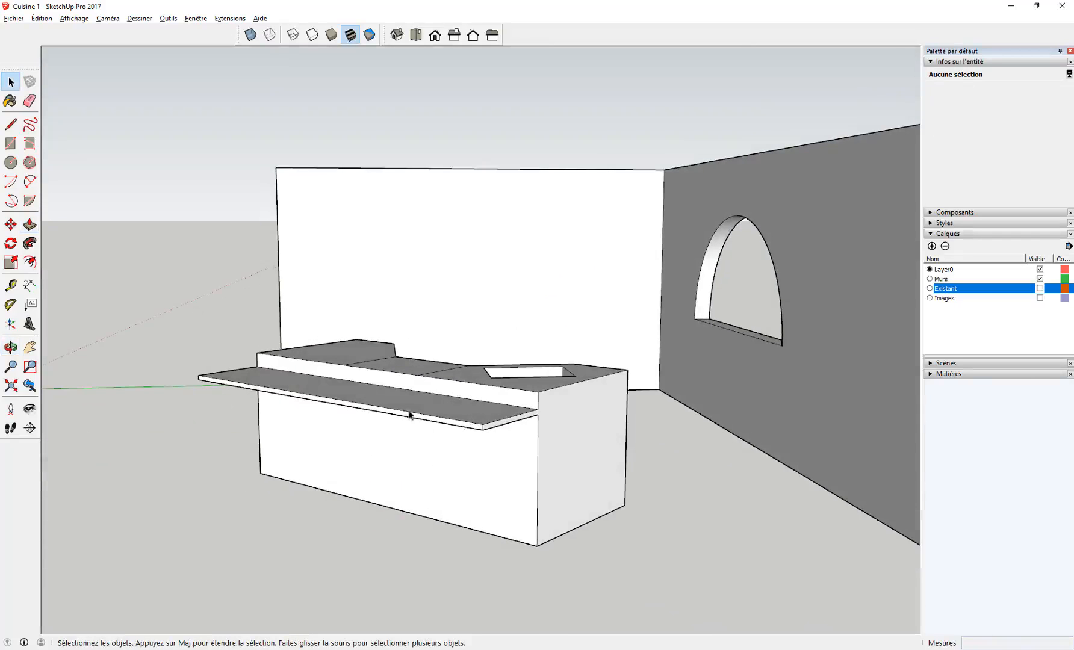
mouse_move(386, 476)
middle_down()
mouse_move(424, 282)
mouse_move(415, 266)
middle_up()
key(l)
scroll(517, 253, up, 3)
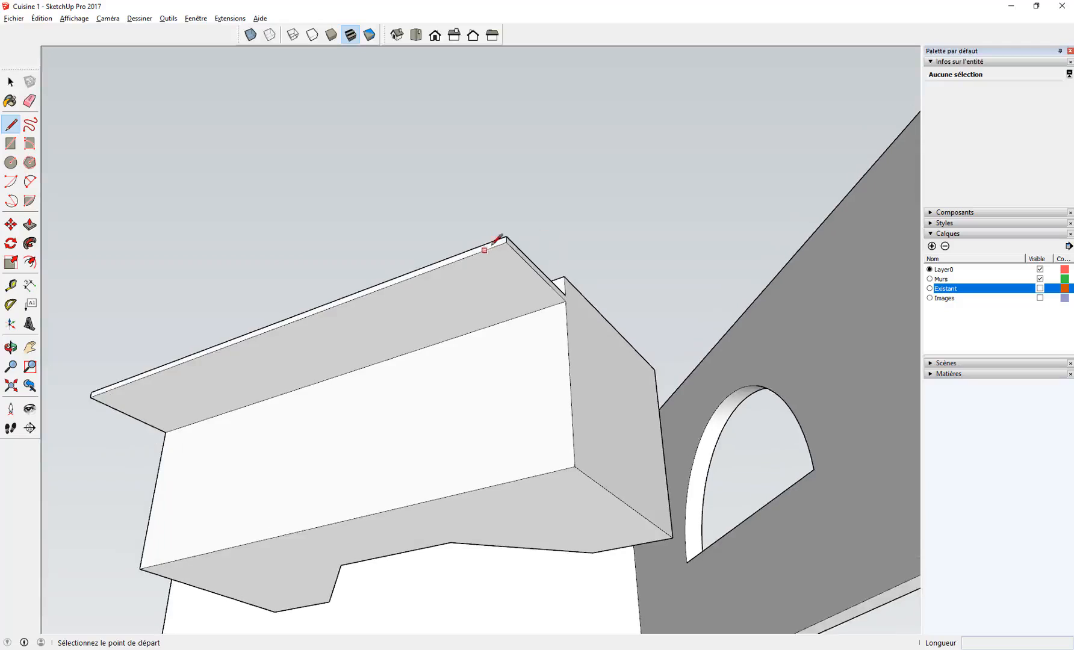
click(507, 242)
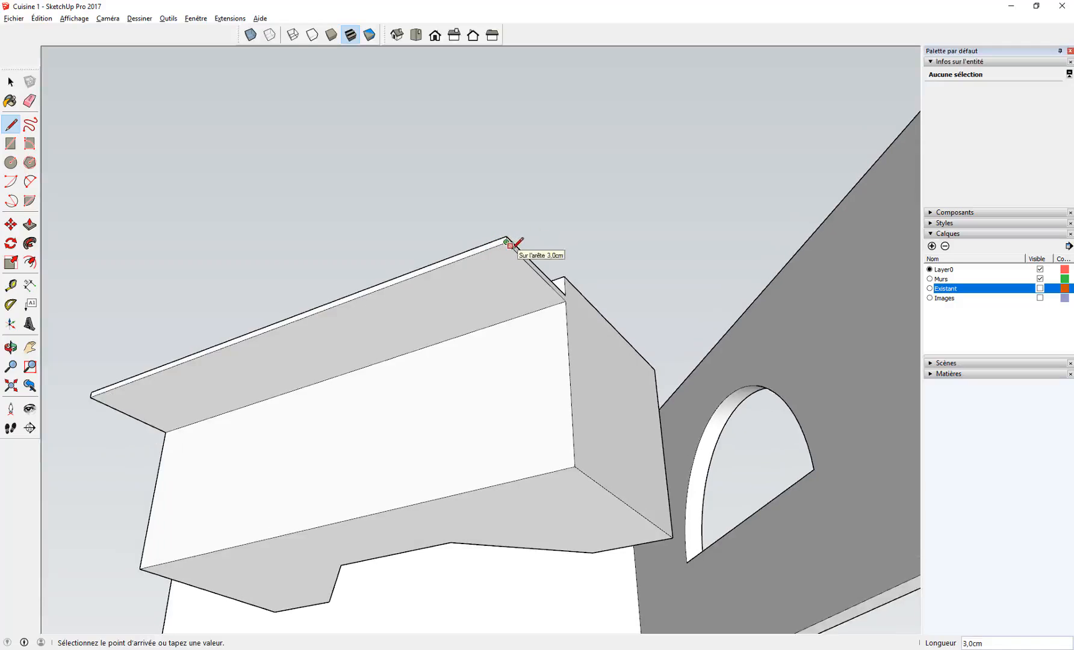
key(Escape)
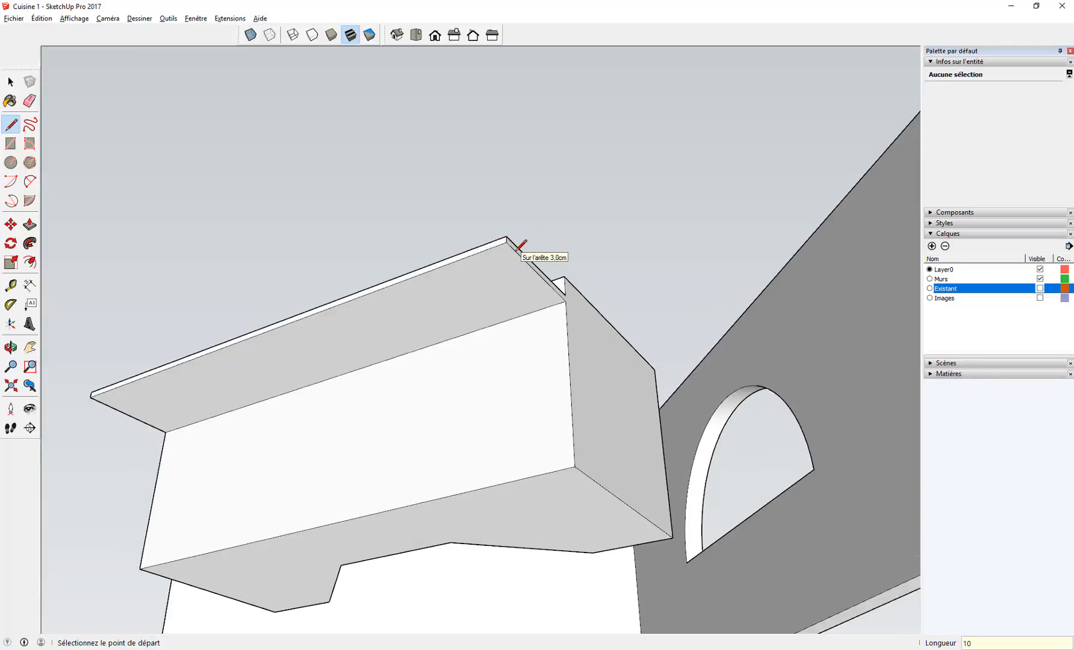
click(518, 255)
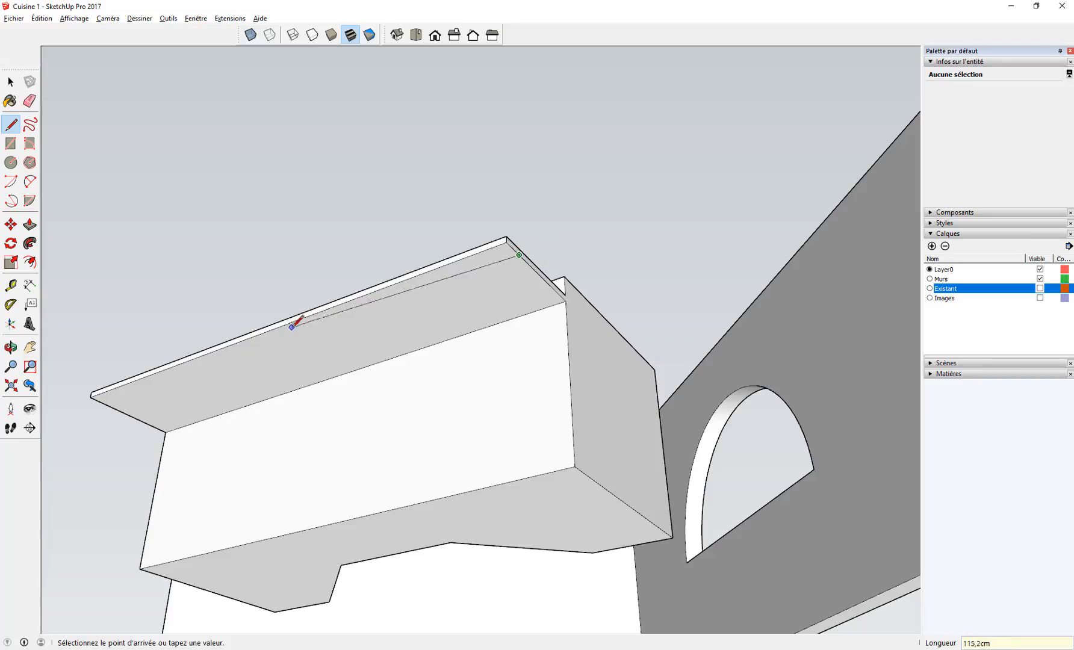
click(106, 404)
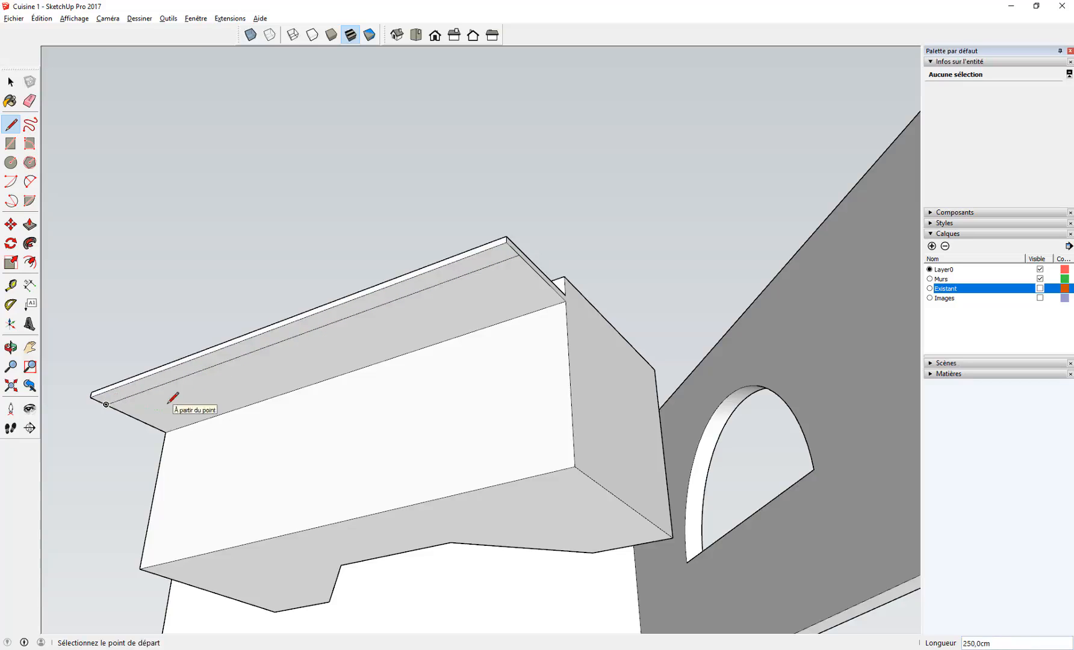
- Draw two crosswise lines on the shelf's underside, each 10 cm in from one of its short ends
click(506, 240)
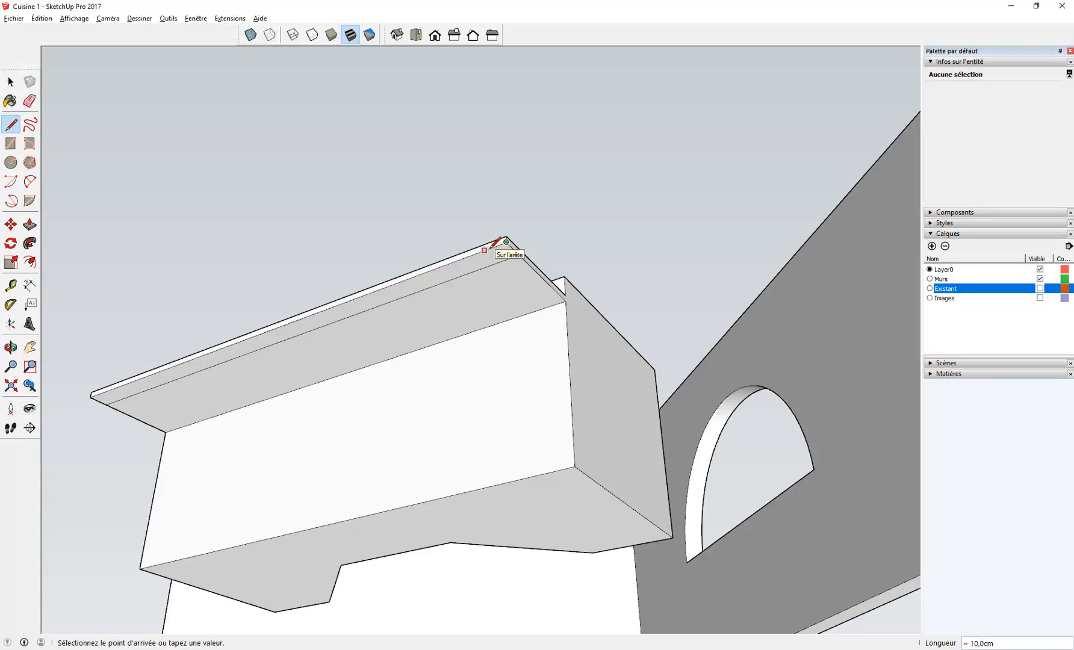
click(487, 249)
click(485, 250)
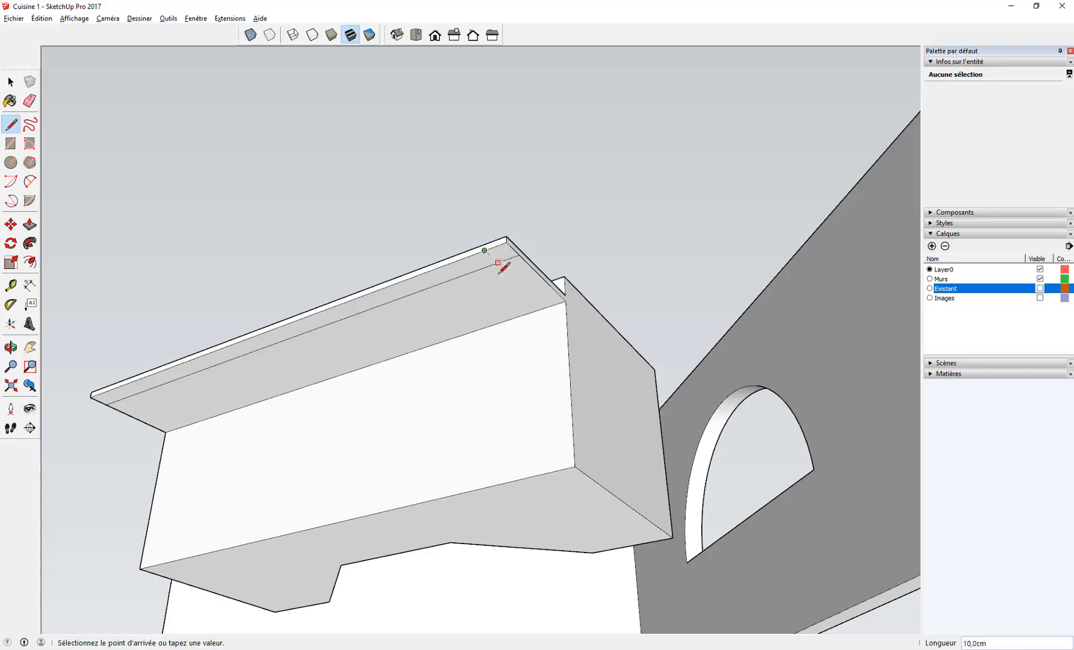
click(546, 306)
click(90, 397)
click(103, 392)
click(103, 392)
click(183, 424)
- Draw a circle of 3 cm radius at each of the two line intersections on the shelf's underside
key(c)
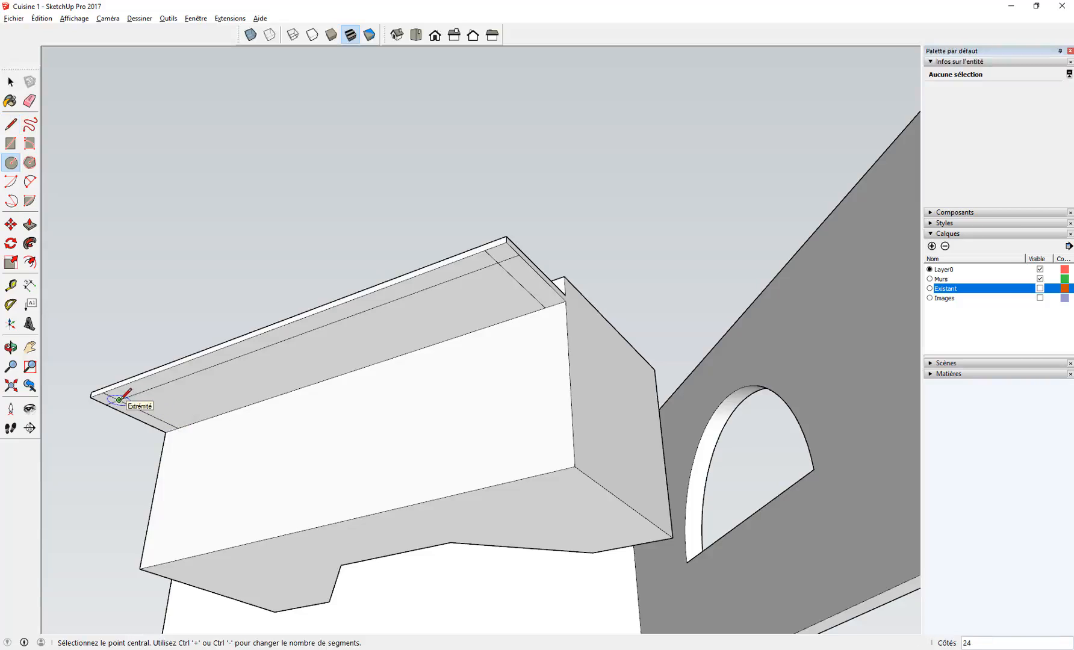
click(119, 400)
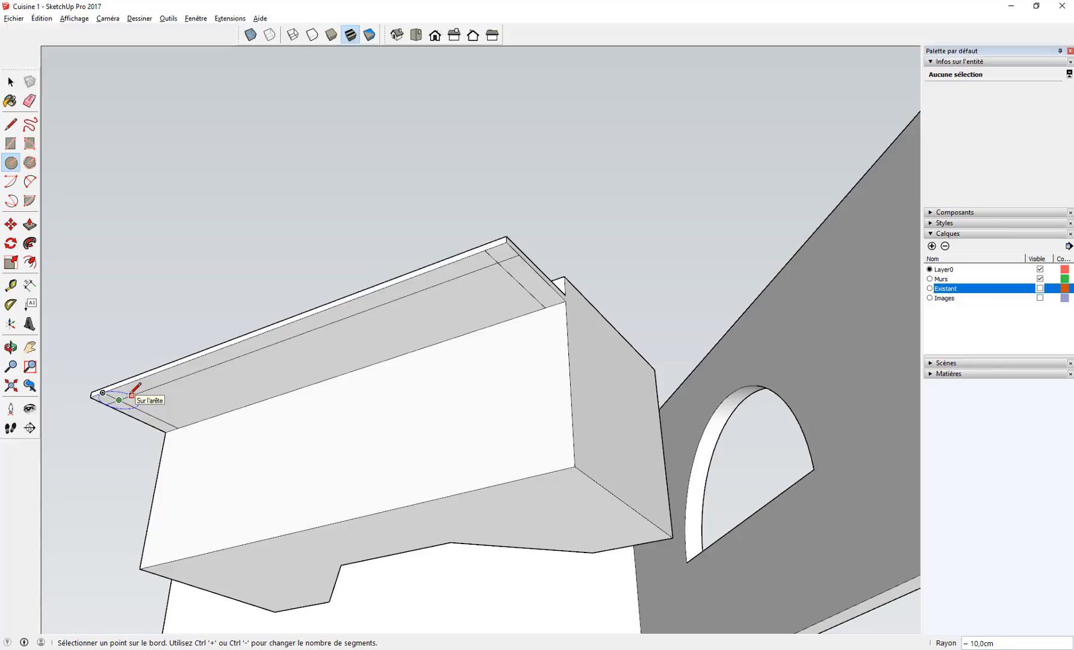
key(Return)
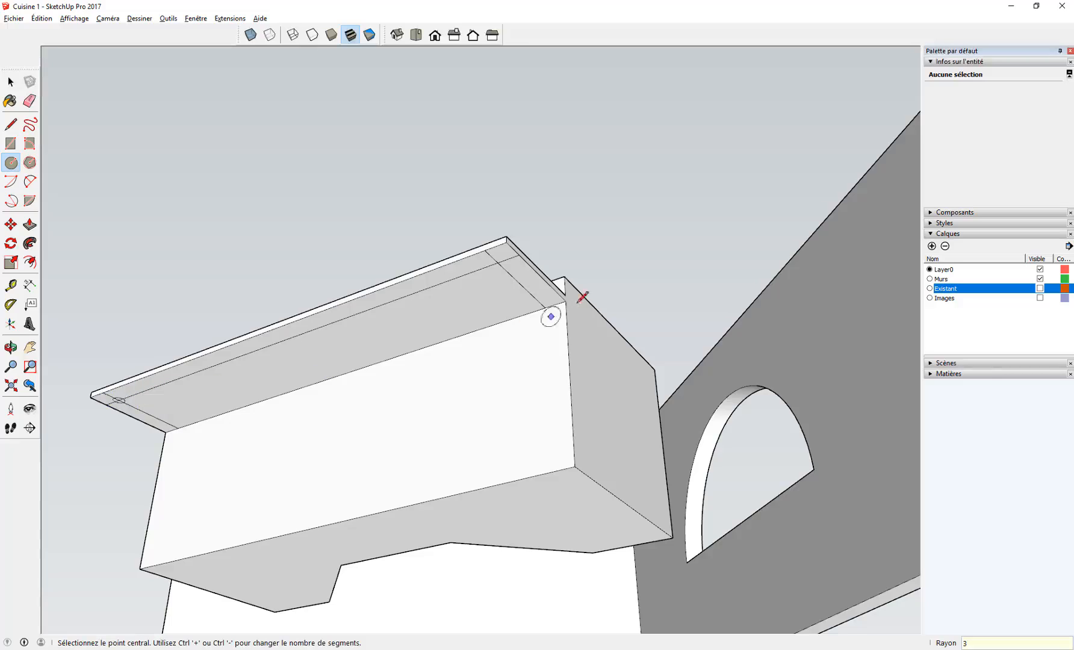
click(497, 263)
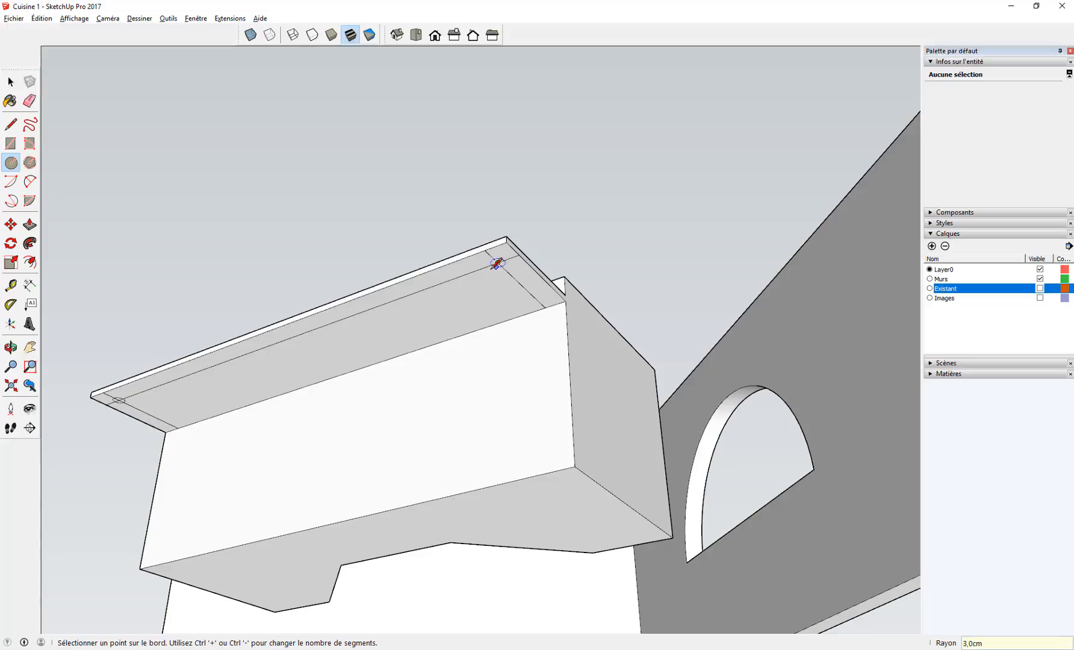
click(497, 263)
key(space)
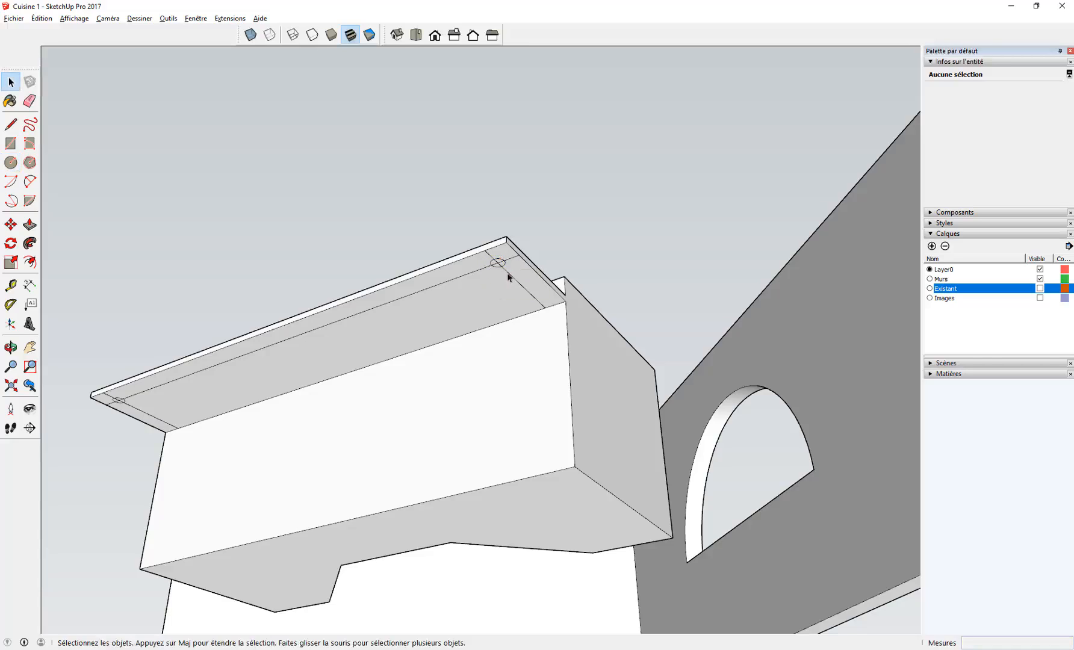
- Erase the construction lines on the shelf's underside and inside the circles, keeping only the two circles
key(e)
scroll(501, 258, up, 2)
mouse_move(500, 268)
mouse_down()
mouse_move(489, 253)
mouse_move(487, 269)
mouse_move(512, 262)
mouse_up()
click(512, 263)
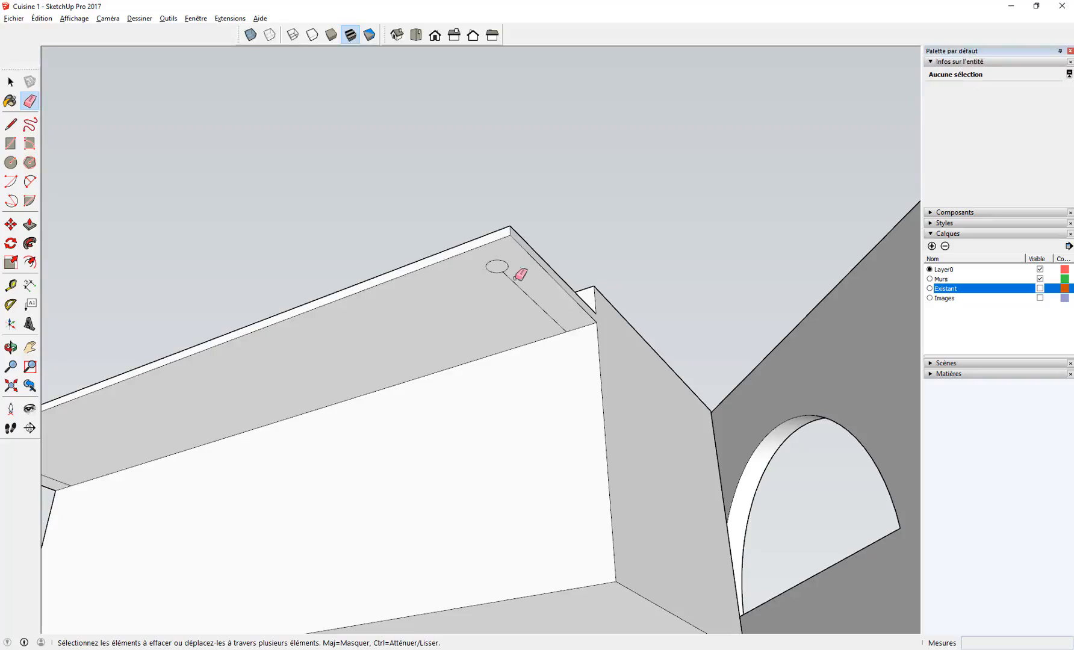
click(512, 281)
scroll(700, 302, down, 3)
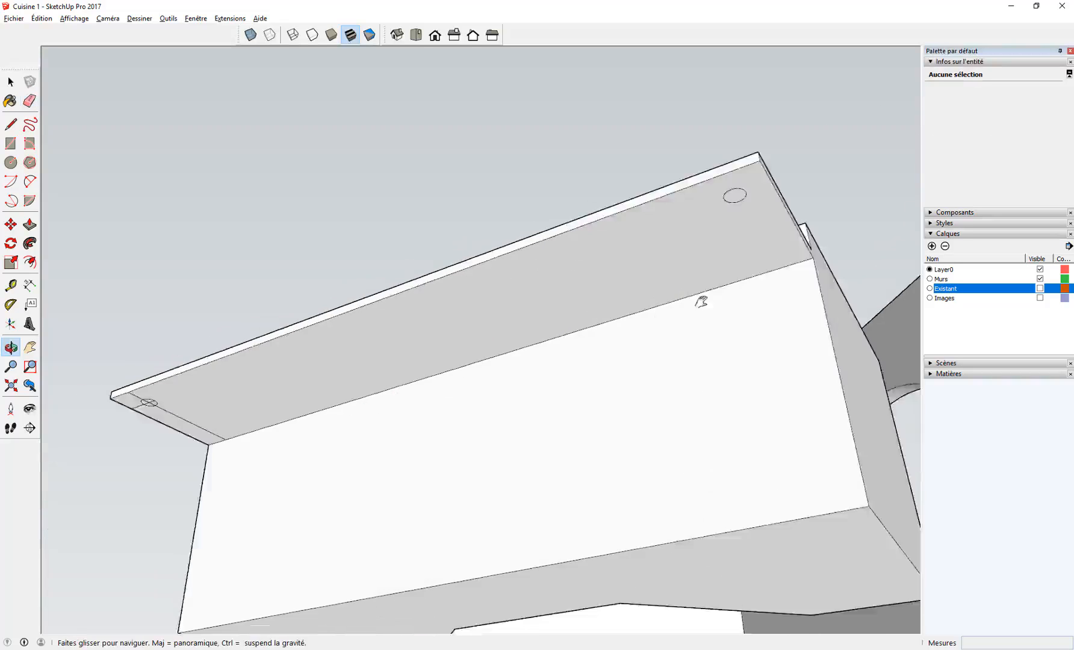
scroll(408, 358, up, 6)
click(392, 342)
click(384, 359)
click(445, 374)
mouse_move(475, 377)
middle_down()
mouse_move(508, 373)
mouse_move(373, 348)
middle_up()
scroll(374, 343, down, 3)
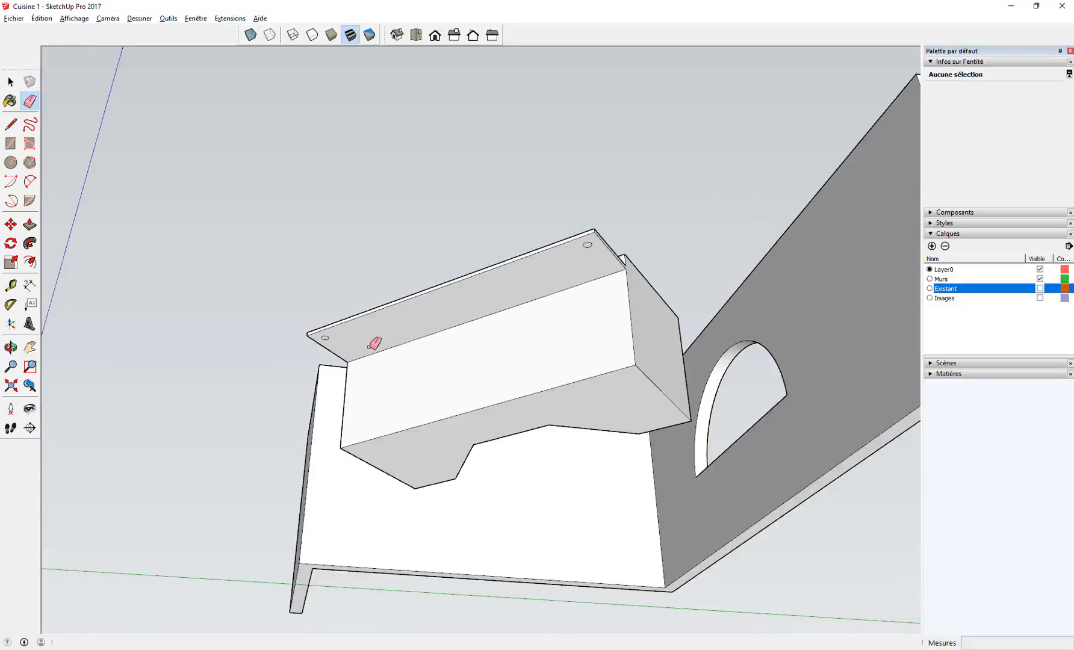
- Pull both circles down to the level of the island's base to form the shelf's two legs
key(p)
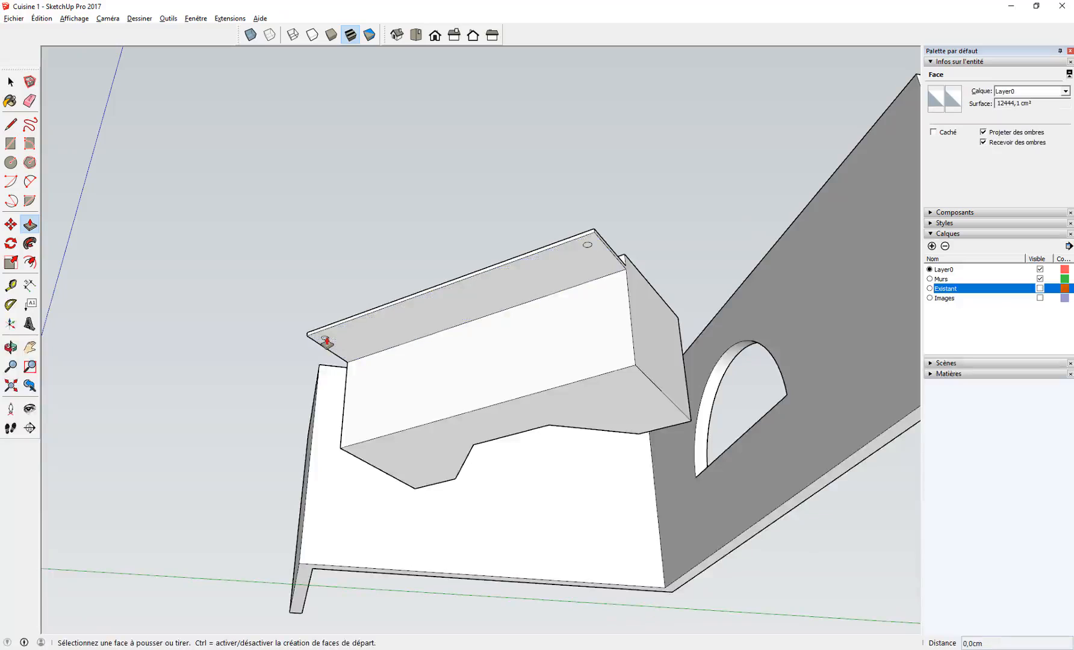
click(327, 342)
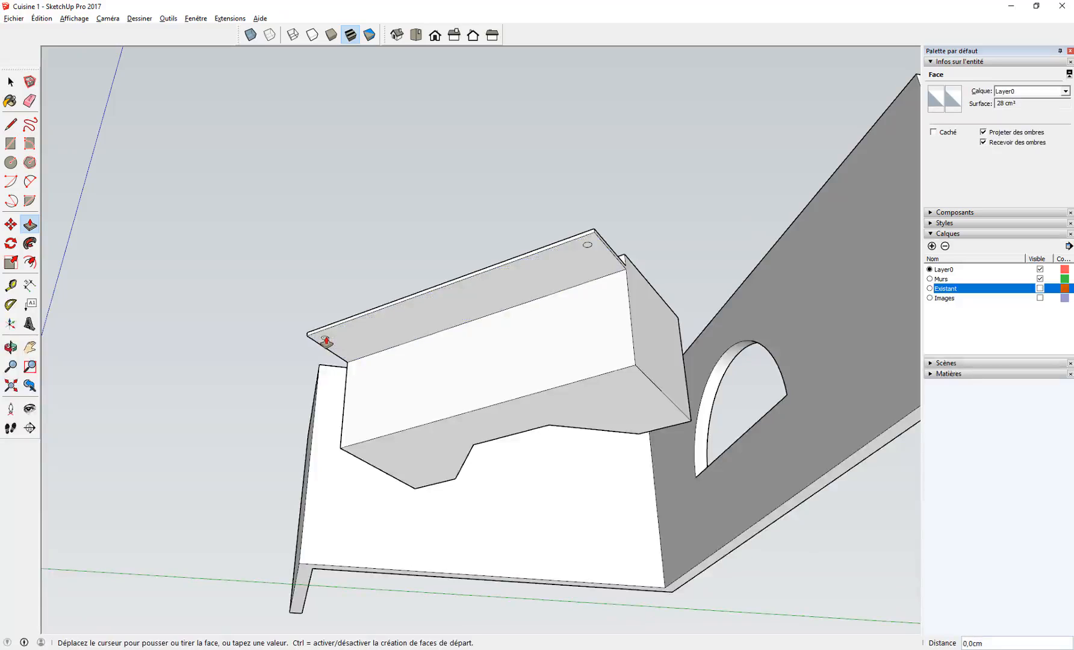
click(369, 445)
click(588, 244)
click(605, 346)
middle_drag(516, 154, 494, 416)
middle_drag(364, 450, 402, 474)
middle_drag(406, 394, 568, 415)
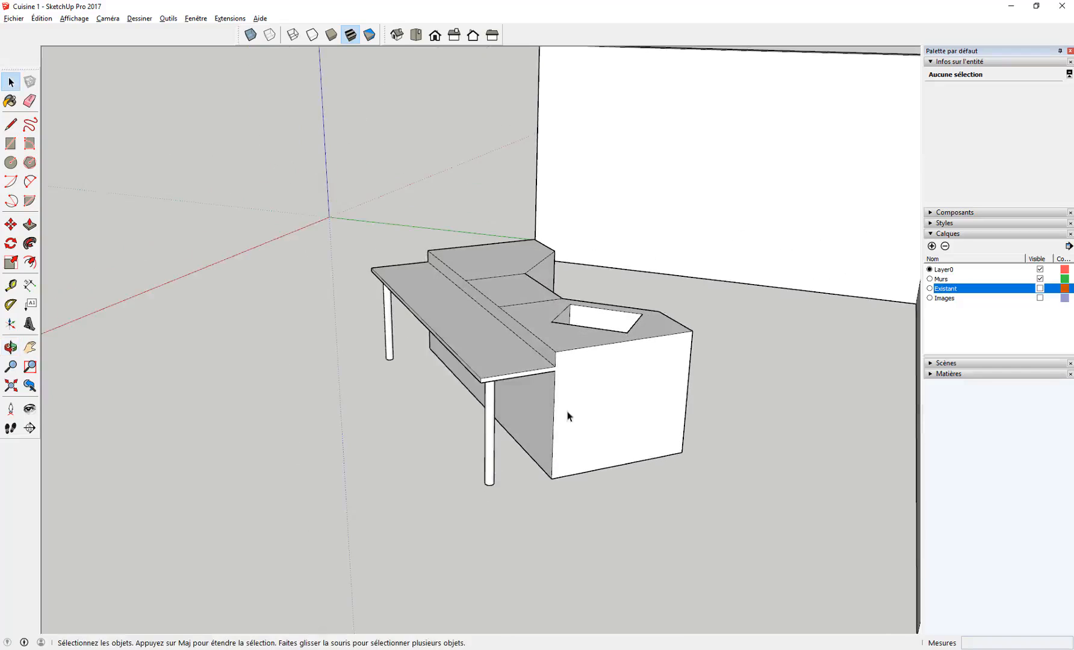
- Hide the Murs layer and draw a horizontal line across the island's end face, level with the shelf's underside
middle_drag(615, 479, 544, 512)
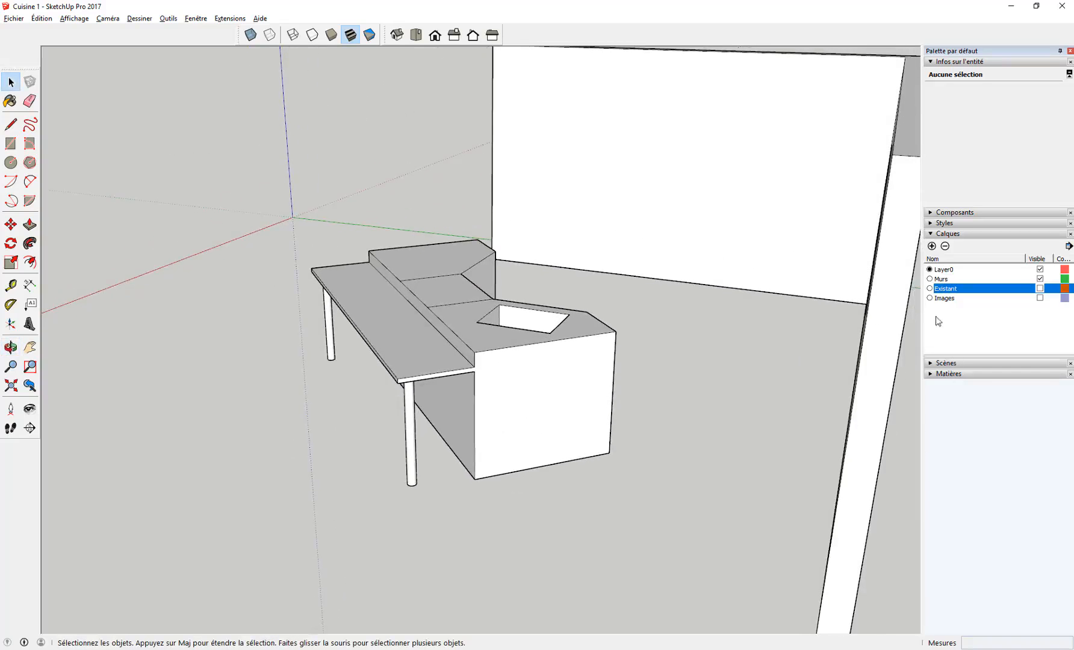
click(1040, 278)
middle_drag(693, 424, 419, 395)
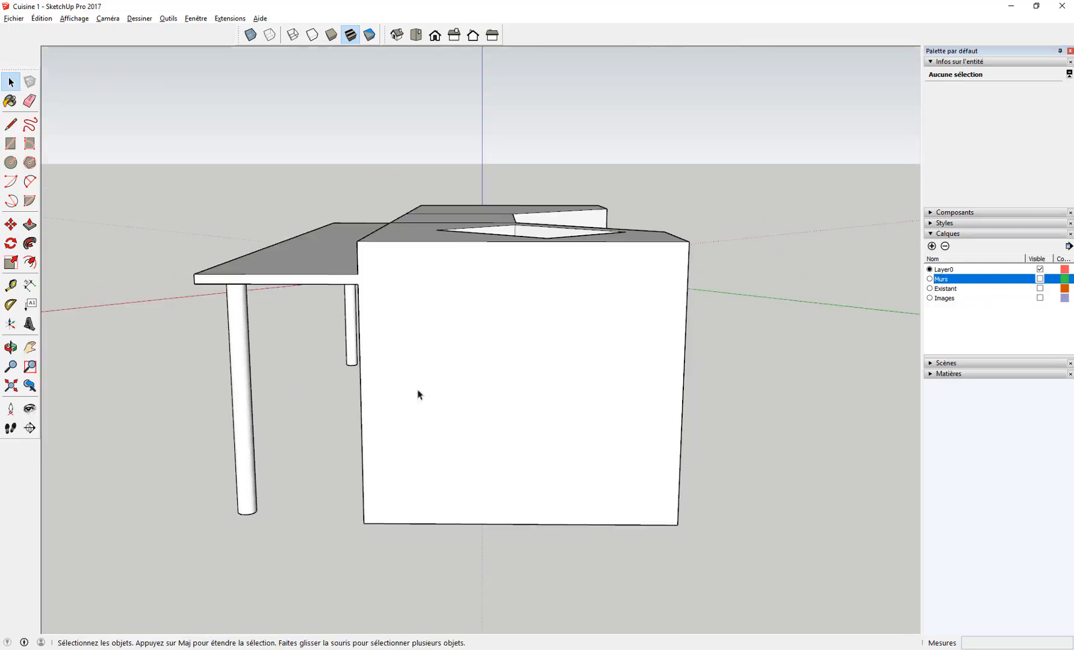
click(357, 284)
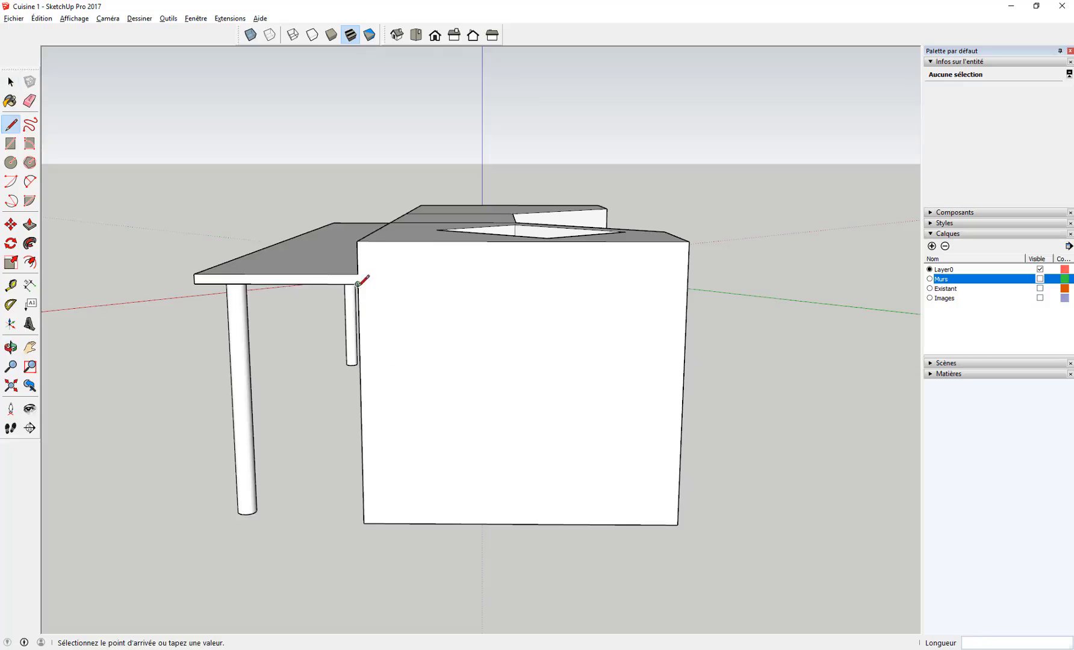
click(687, 284)
key(space)
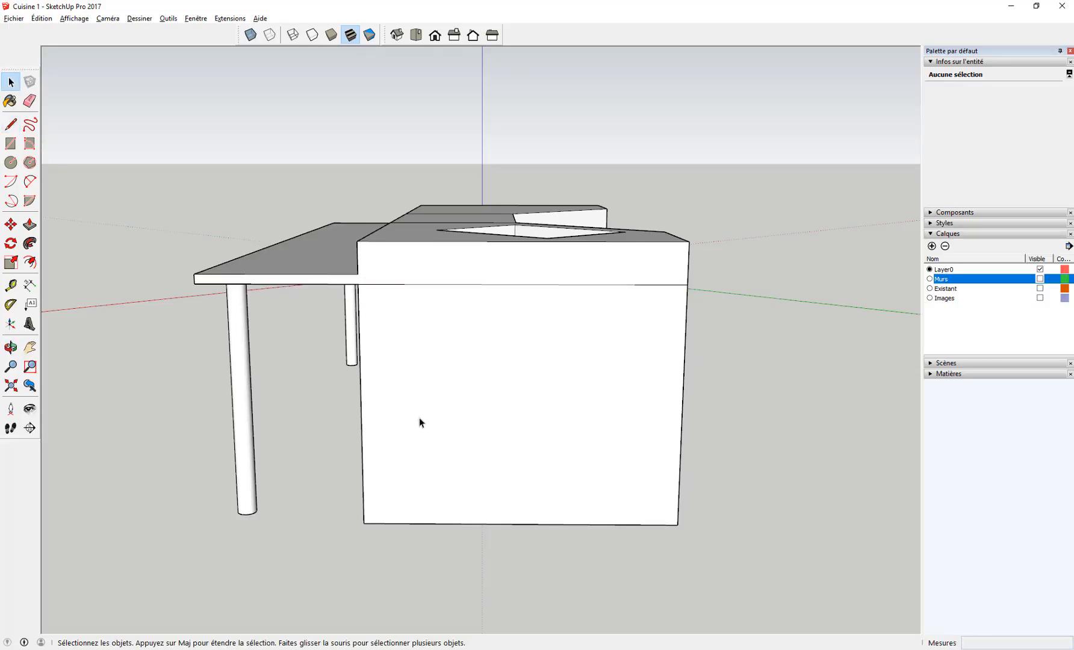
- Offset the outline of the lower part of the island's end face 3 cm inward
click(430, 417)
key(f)
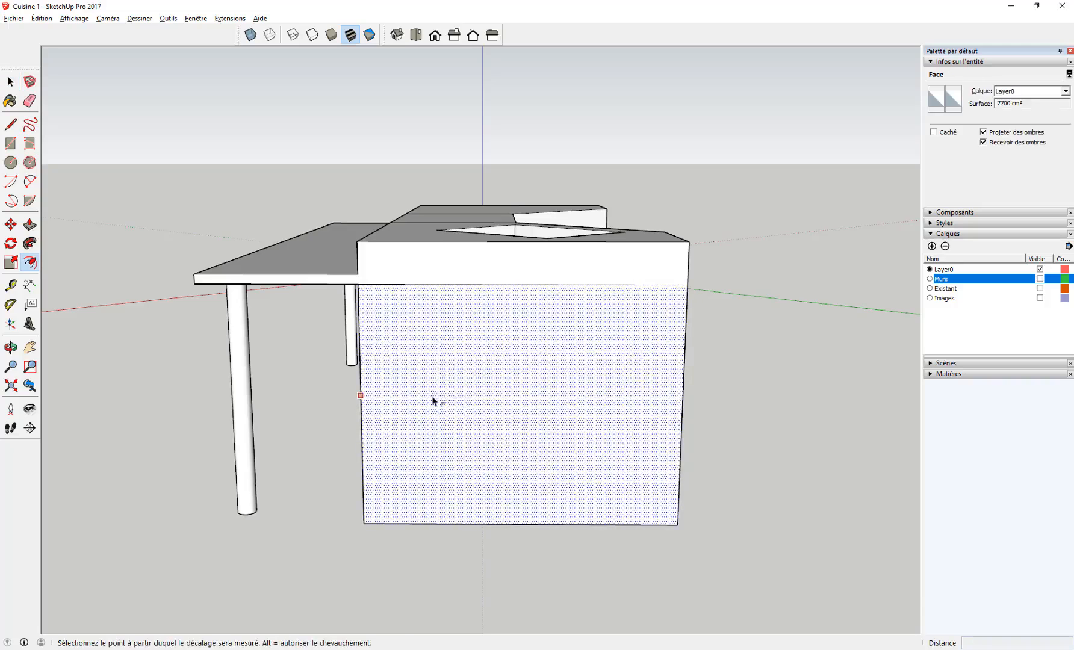
click(436, 401)
click(437, 402)
text(3)
key(Return)
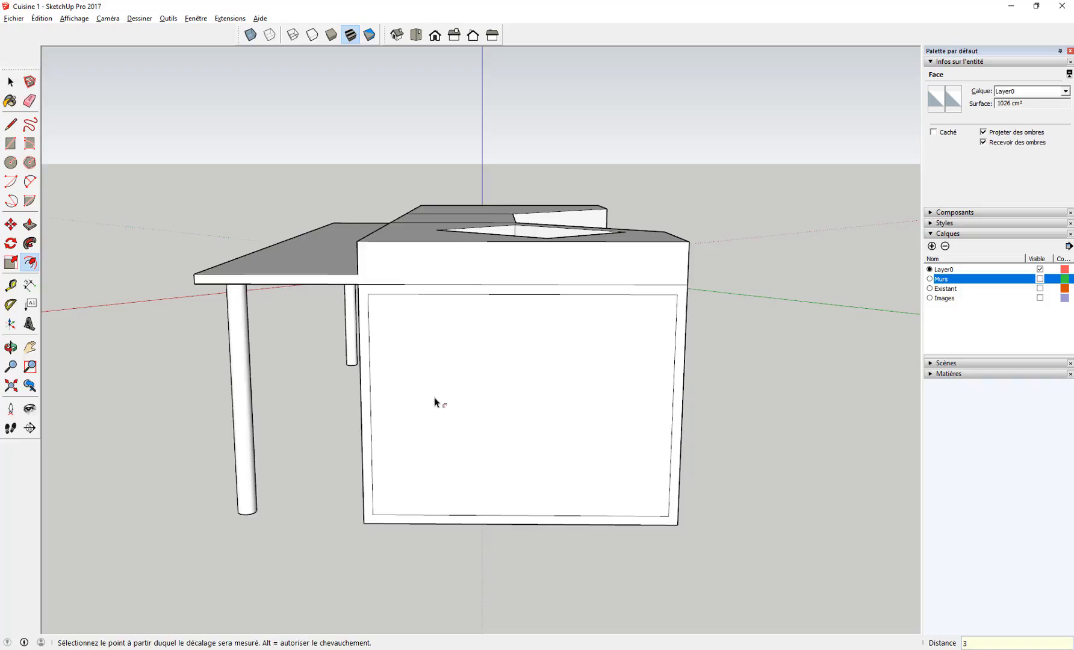
key(space)
- Draw a 2 cm high strip directly below the offset rectangle's bottom edge, spanning its full width
middle_drag(432, 446, 422, 373)
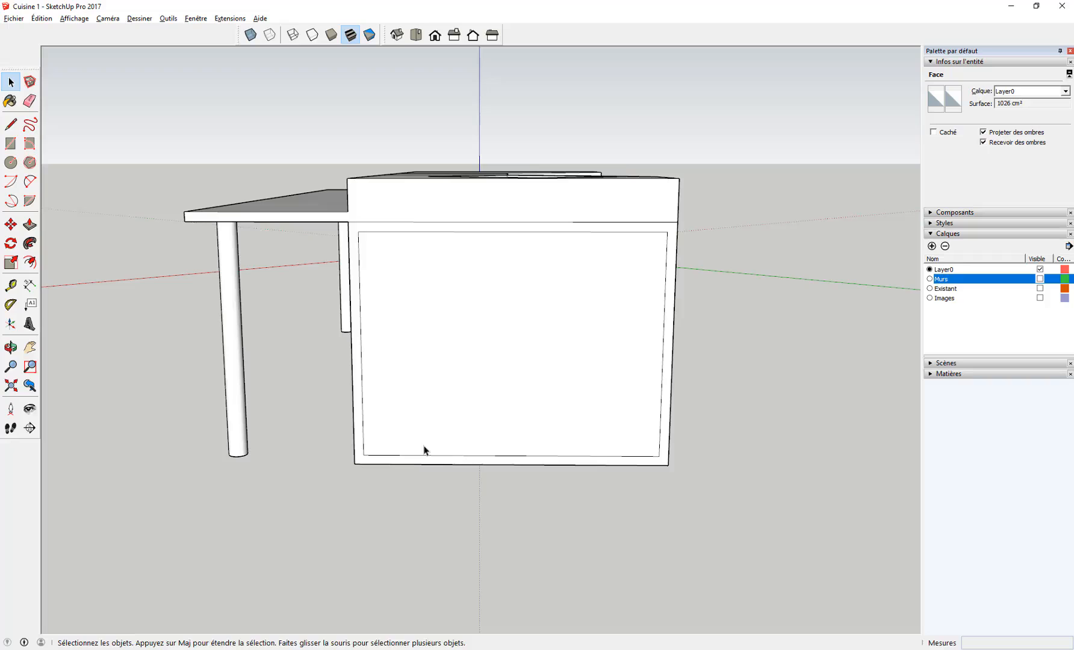
key(l)
scroll(372, 446, up, 5)
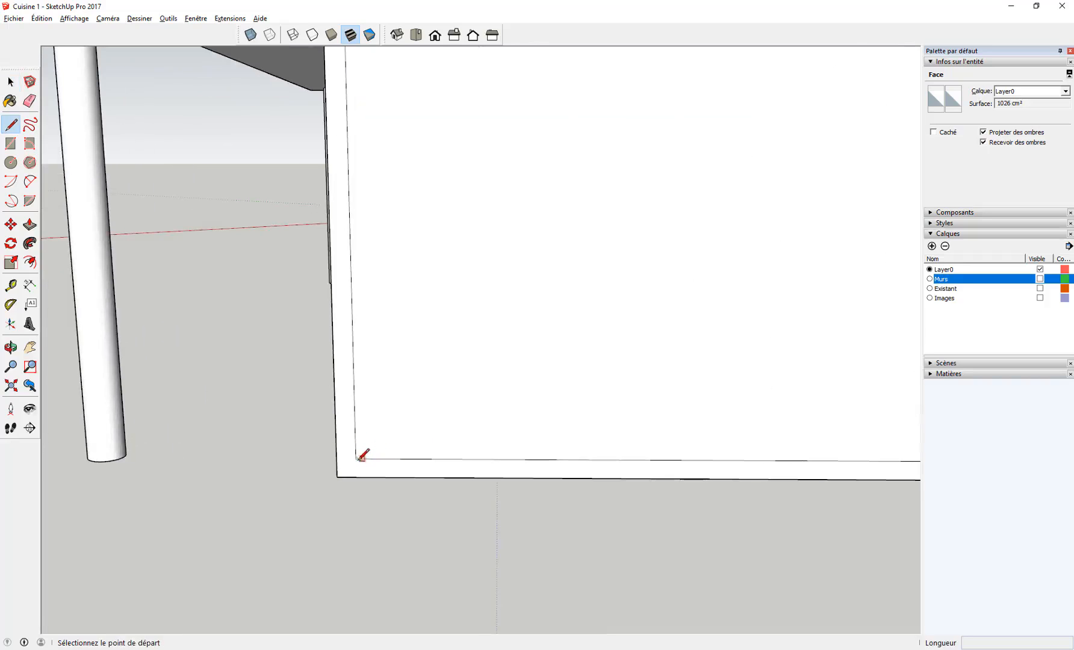
click(356, 459)
text(2)
scroll(457, 470, down, 2)
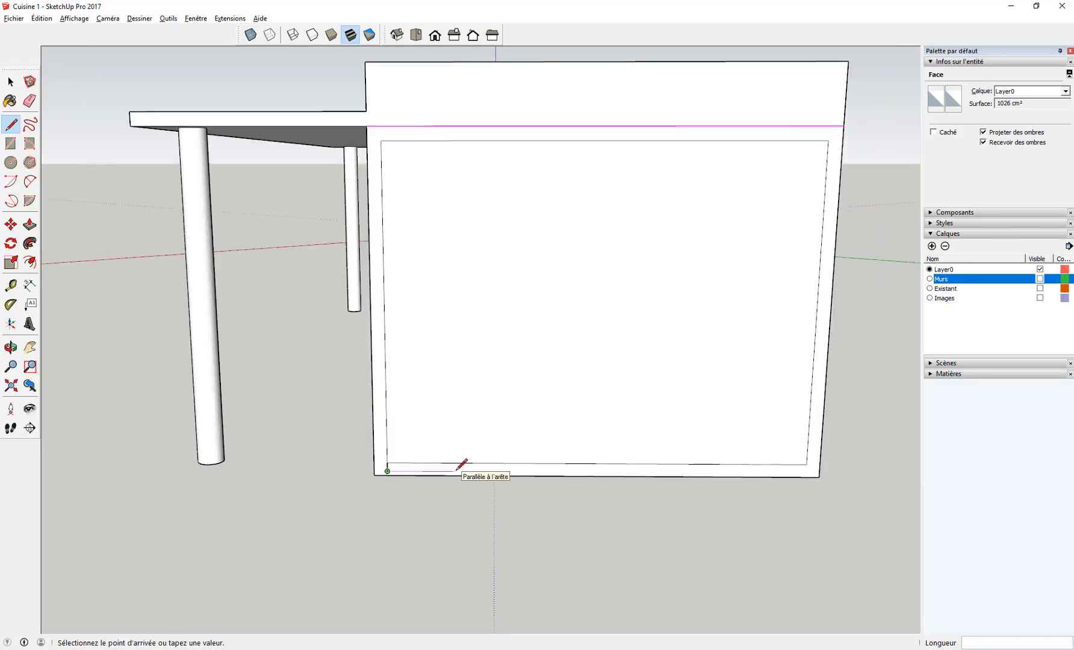
shift+middle_drag(457, 470, 287, 446)
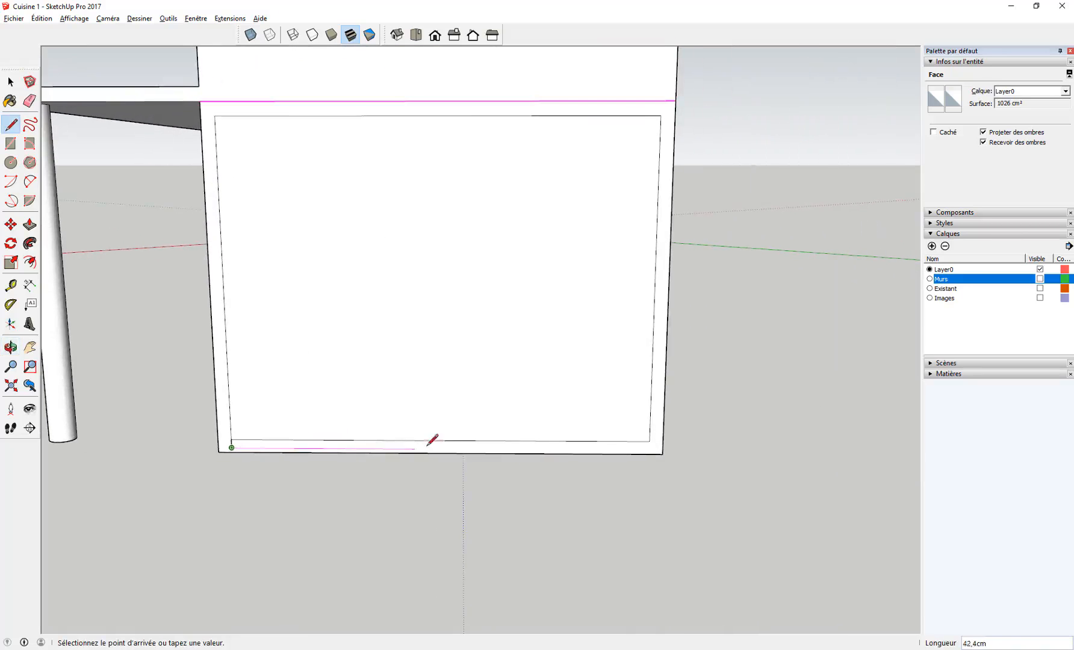
click(649, 441)
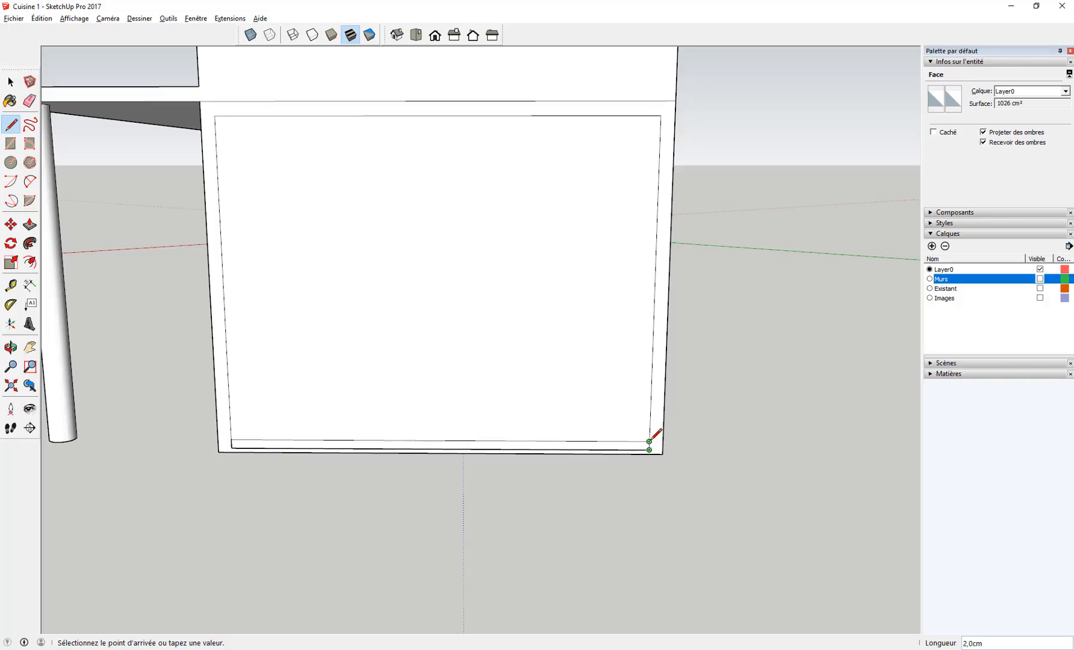
click(649, 441)
key(space)
- Copy the 2 cm strip 73 cm up to the offset rectangle's top corner and divide the distance into four equal intervals
click(355, 446)
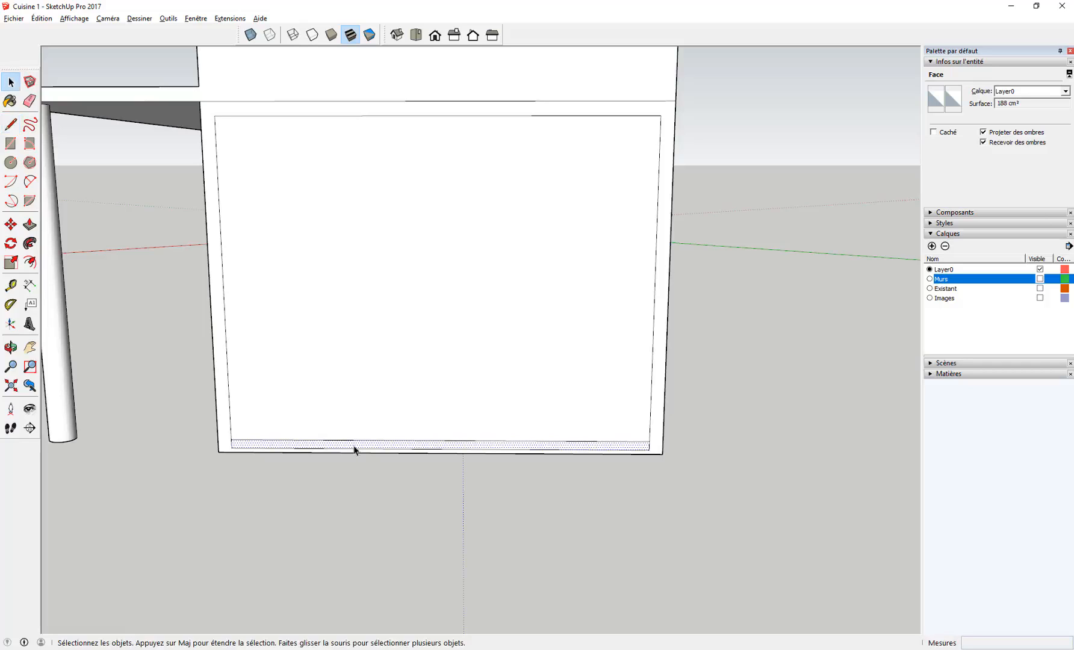
key(m)
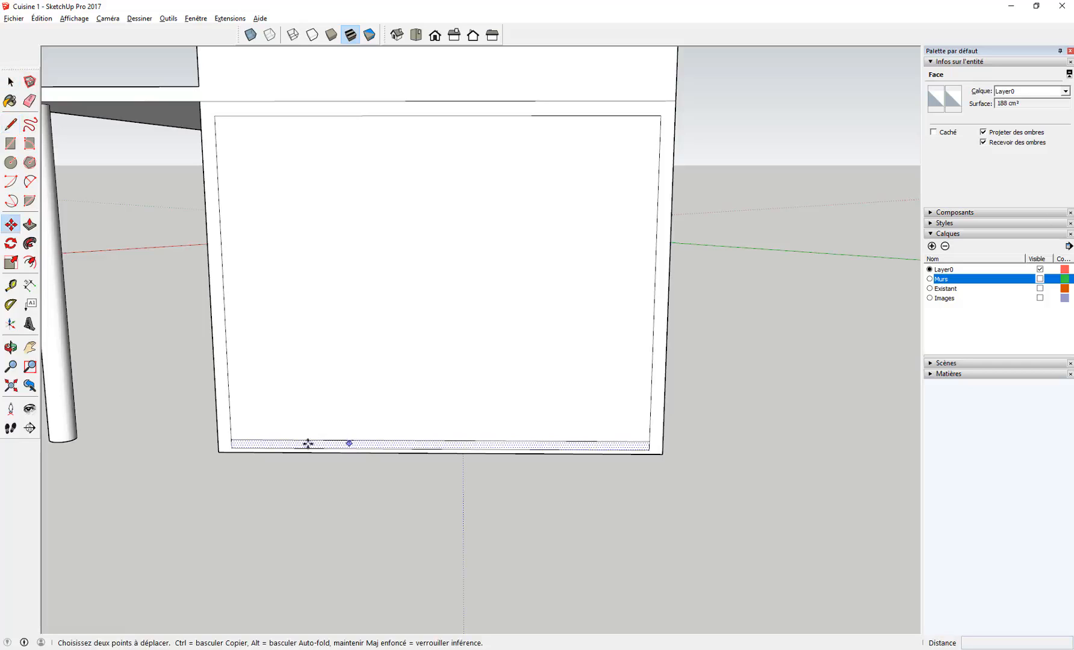
click(232, 448)
key(ctrl)
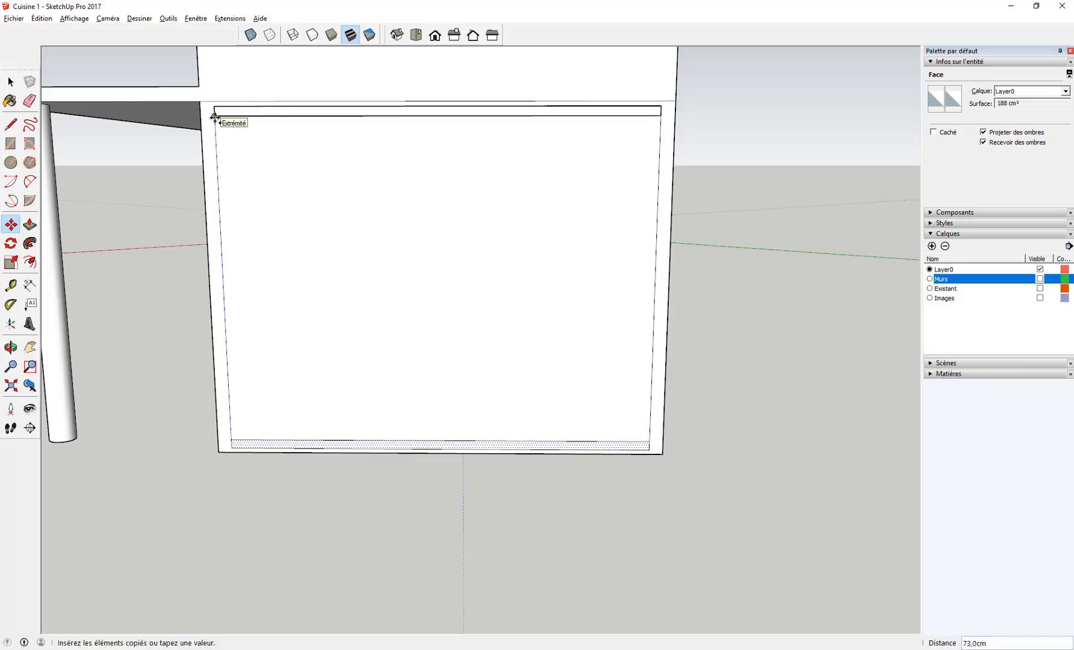
click(214, 116)
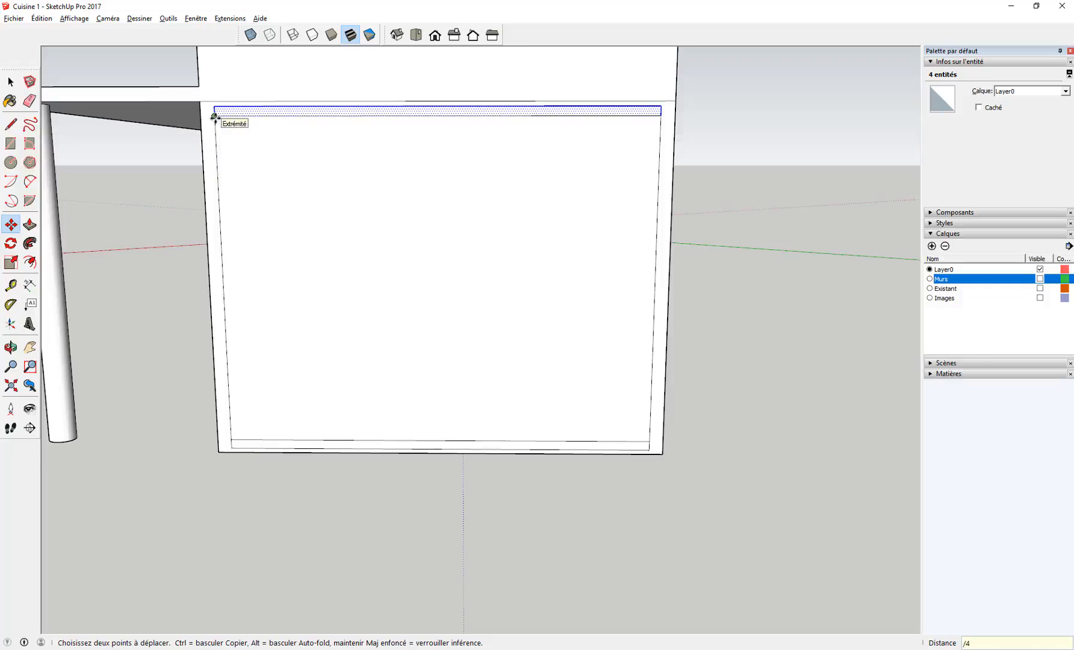
key(Return)
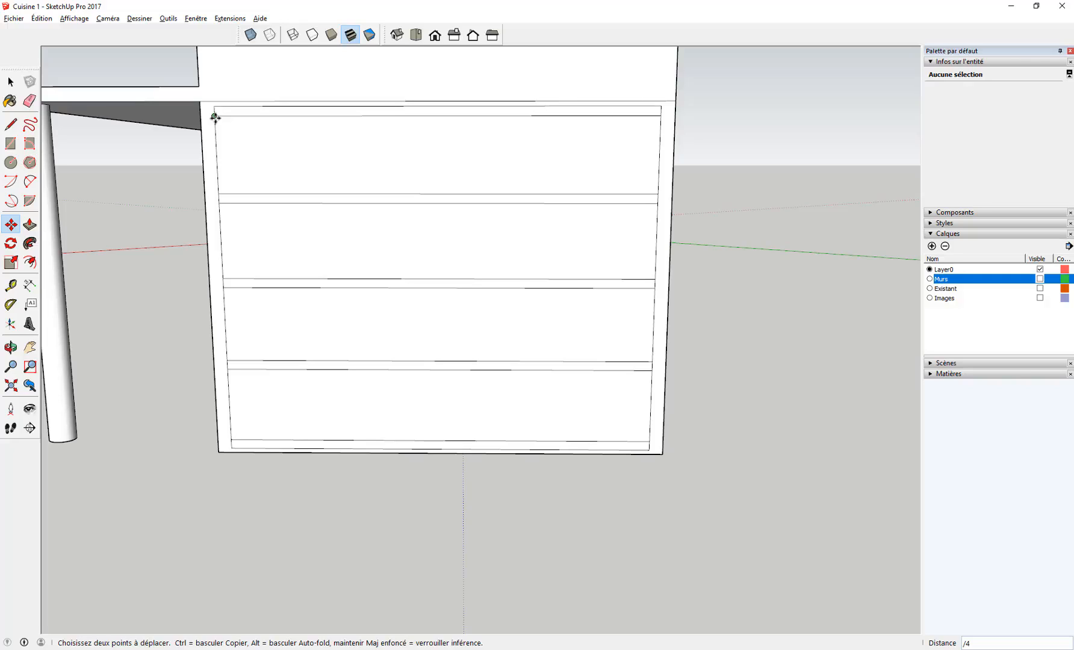
- Erase the outer lines and short end edges of the topmost and bottommost strips on the island's end face
key(e)
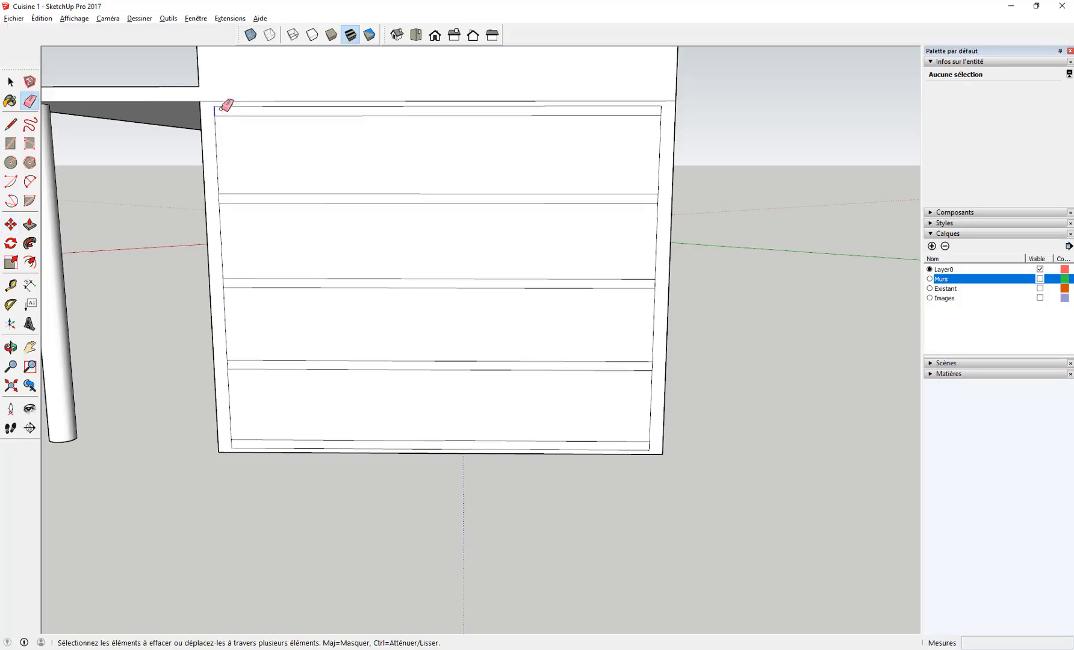
click(226, 107)
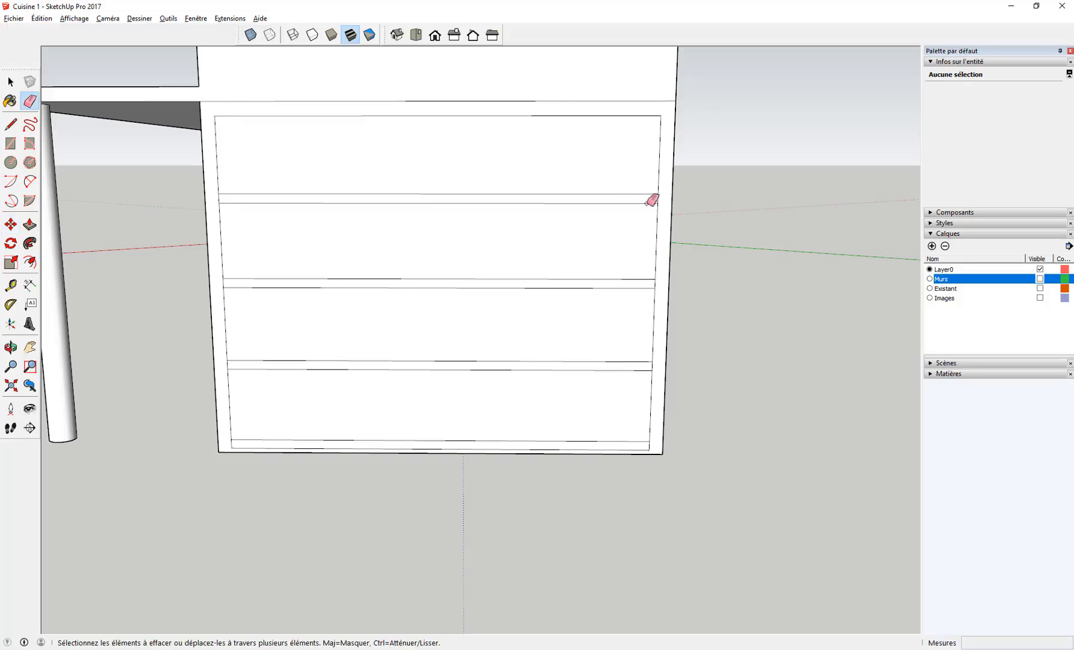
drag(652, 441, 291, 444)
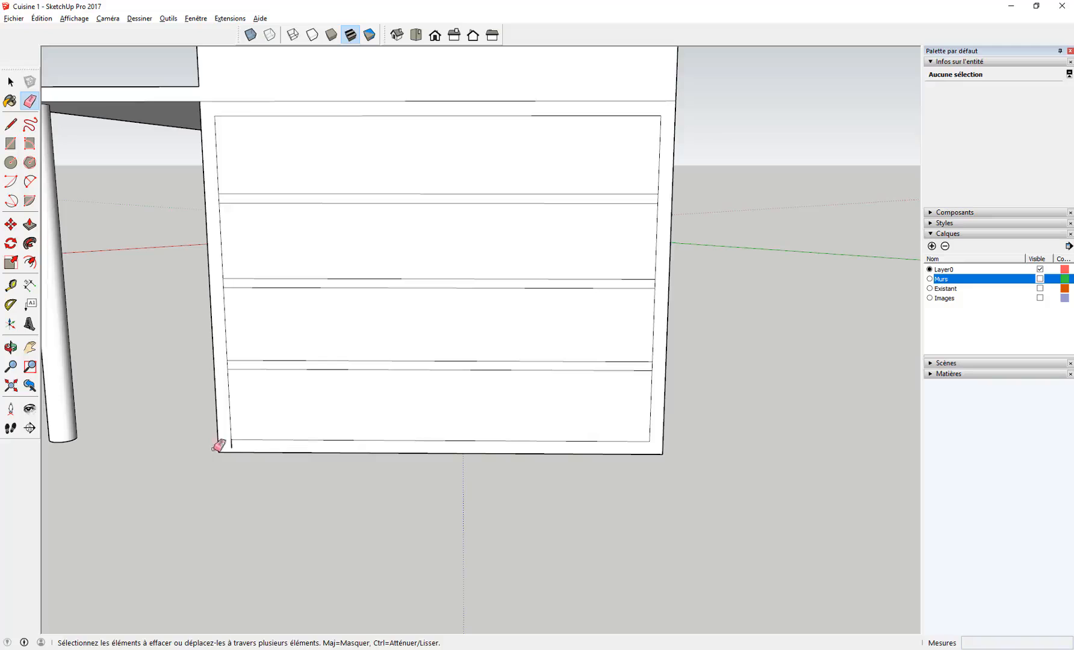
- Push the four compartment faces between the strips 10 cm into the island's end with Push/Pull
key(space)
mouse_move(186, 460)
middle_down()
mouse_move(347, 461)
mouse_move(433, 402)
middle_up()
key(p)
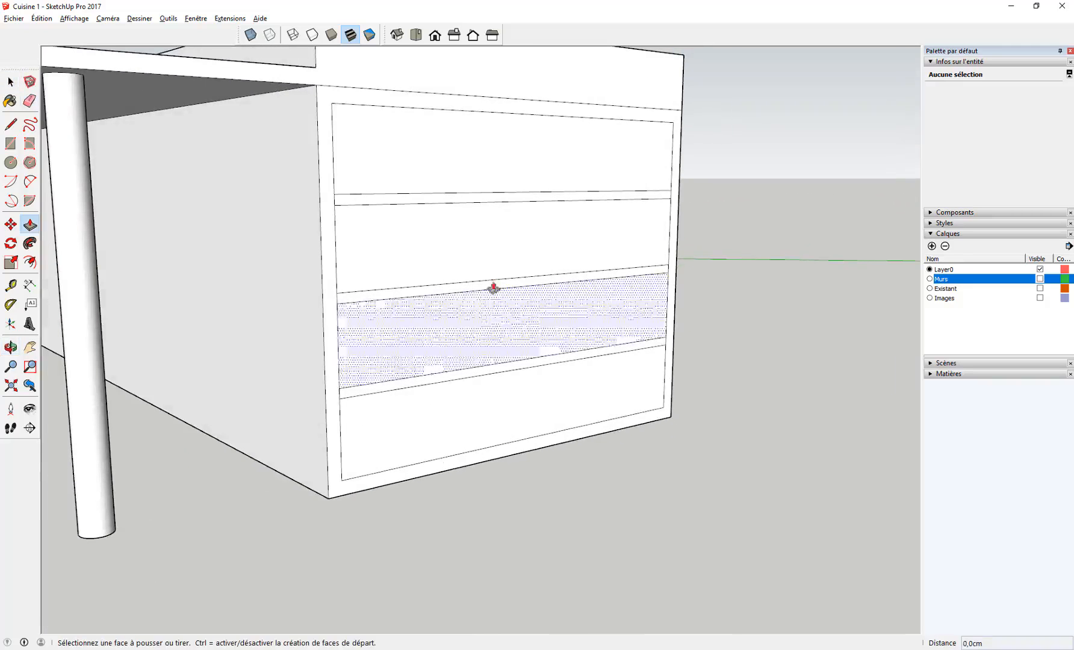
click(415, 184)
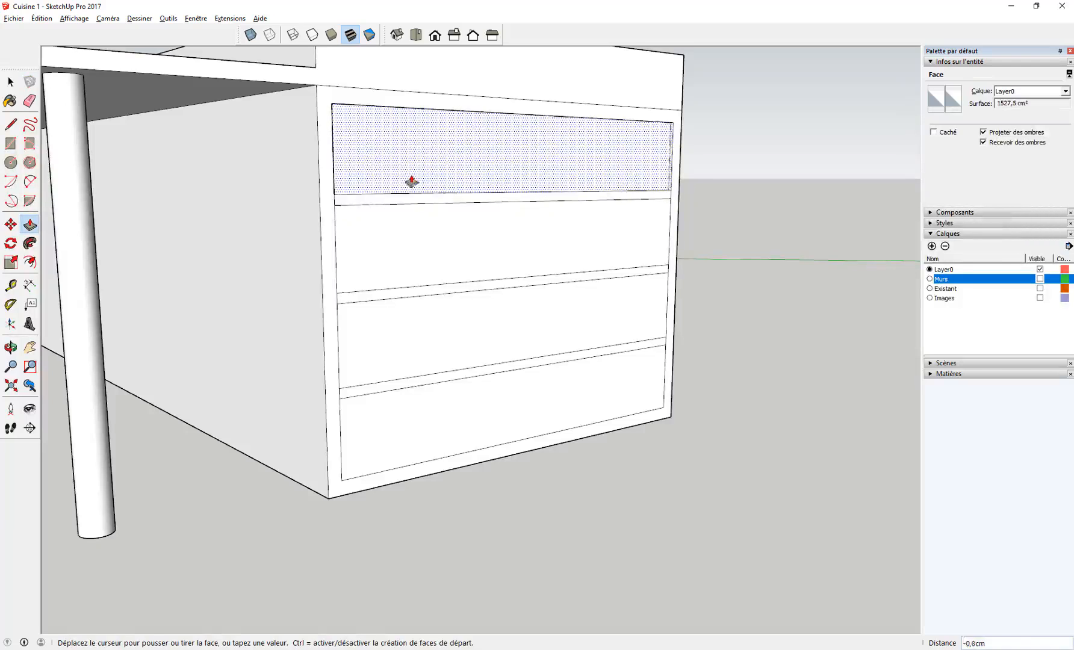
key(Return)
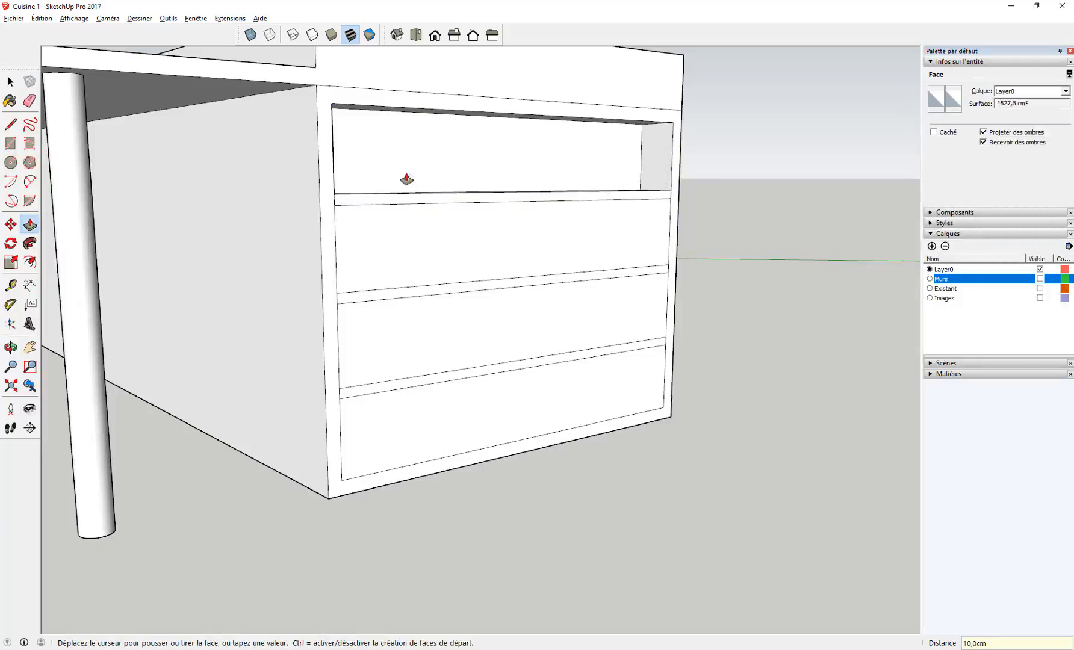
double_click(427, 242)
double_click(449, 344)
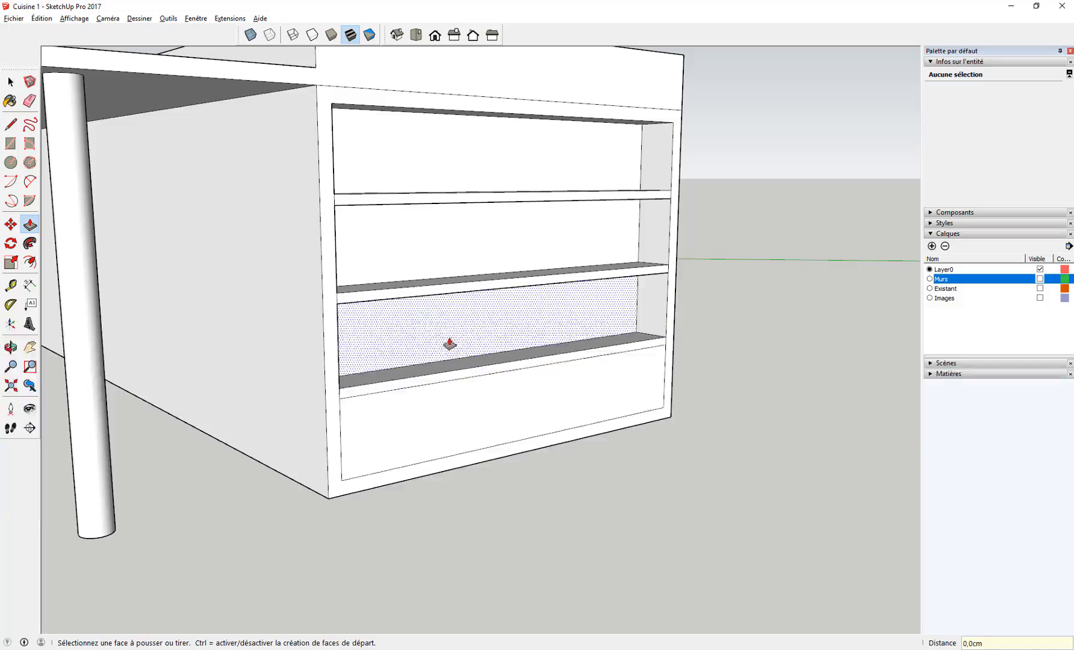
double_click(479, 394)
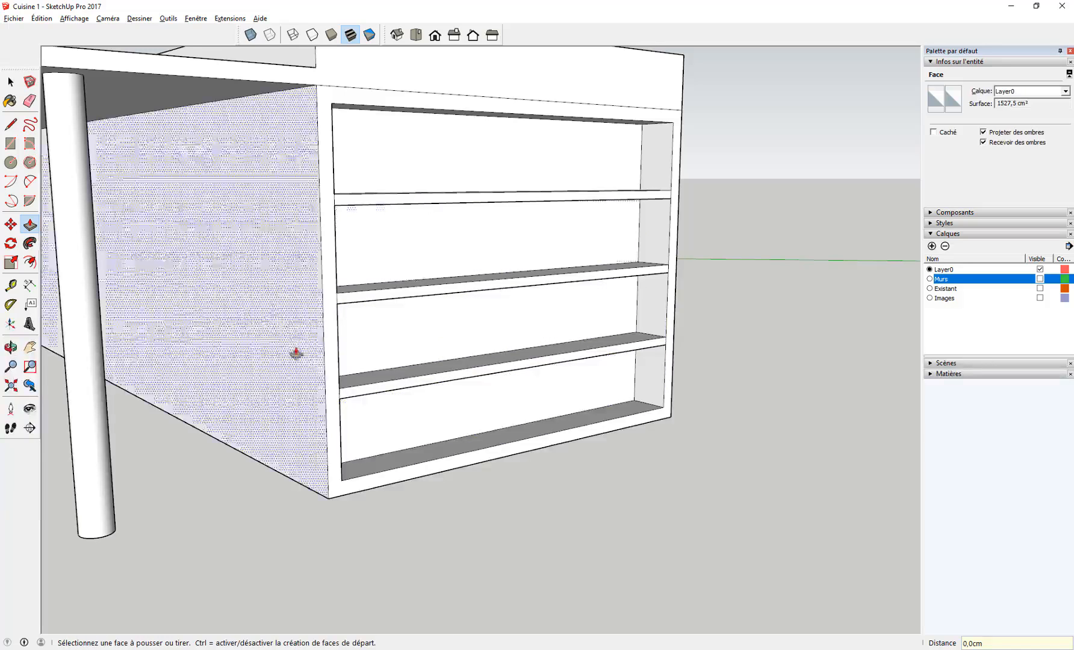
- Try to pull the frame around the four compartments outward with Push/Pull
middle_drag(298, 352, 396, 307)
key(e)
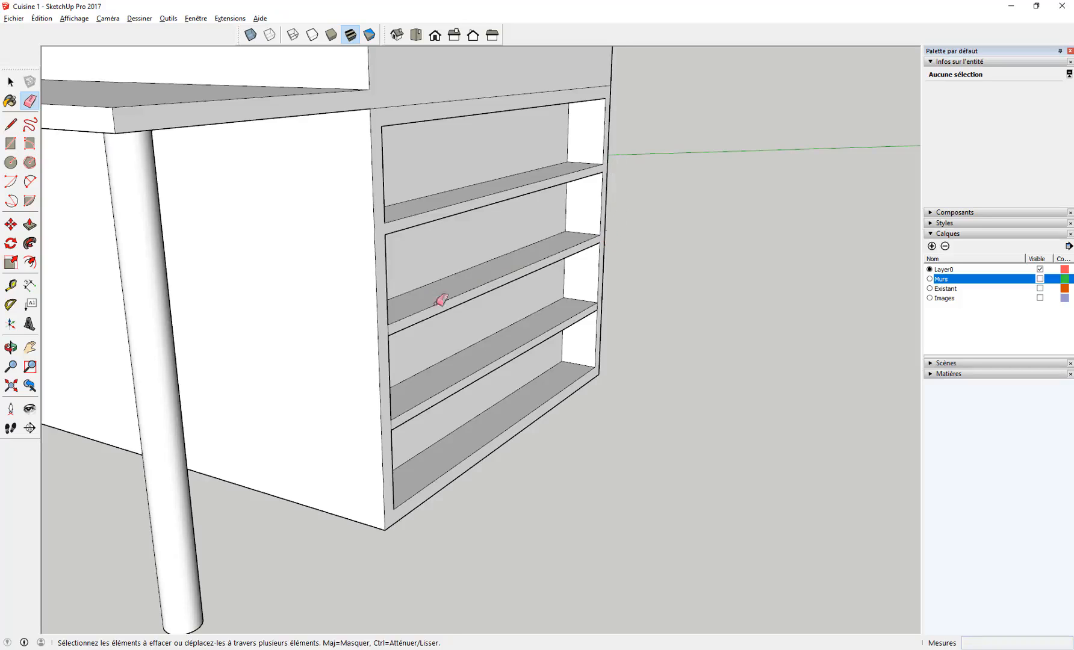
middle_drag(439, 300, 378, 312)
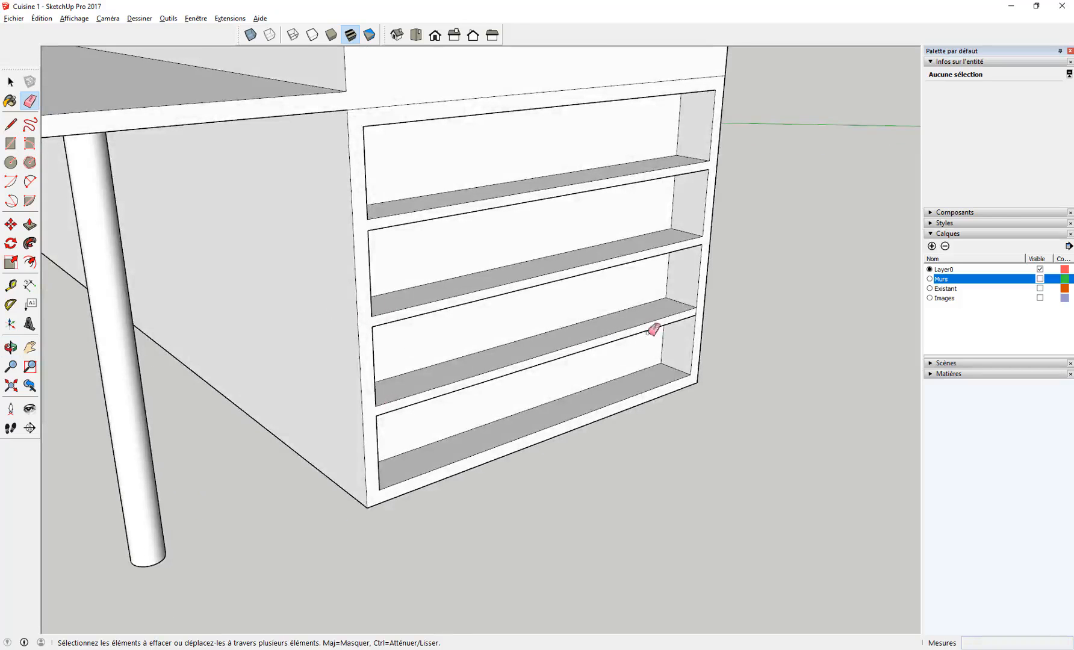
middle_drag(467, 414, 546, 355)
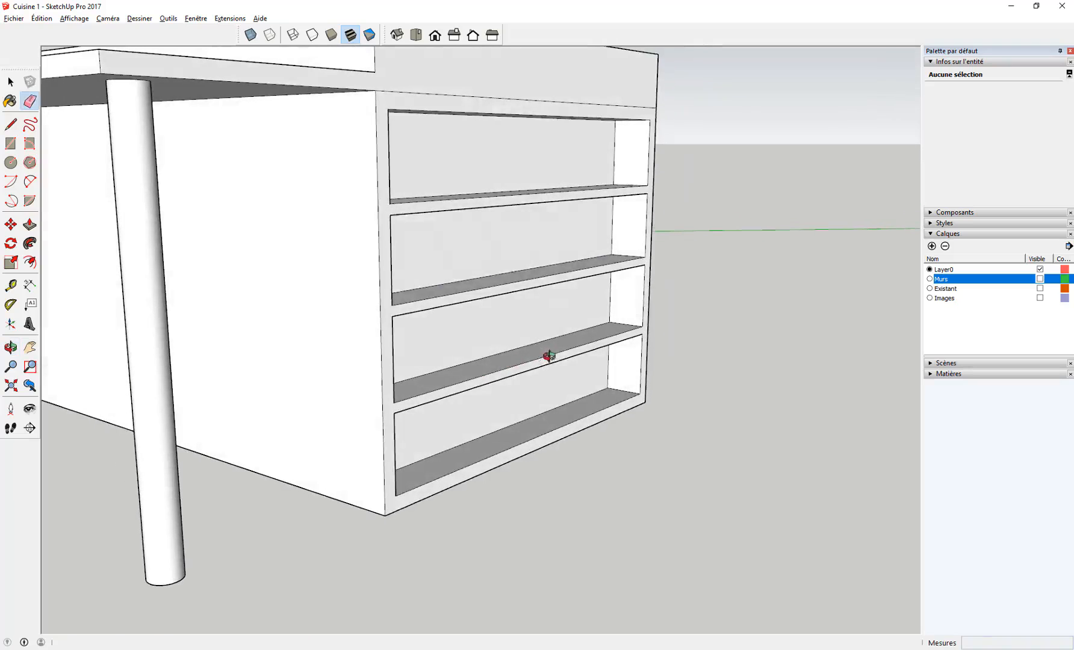
key(p)
click(422, 208)
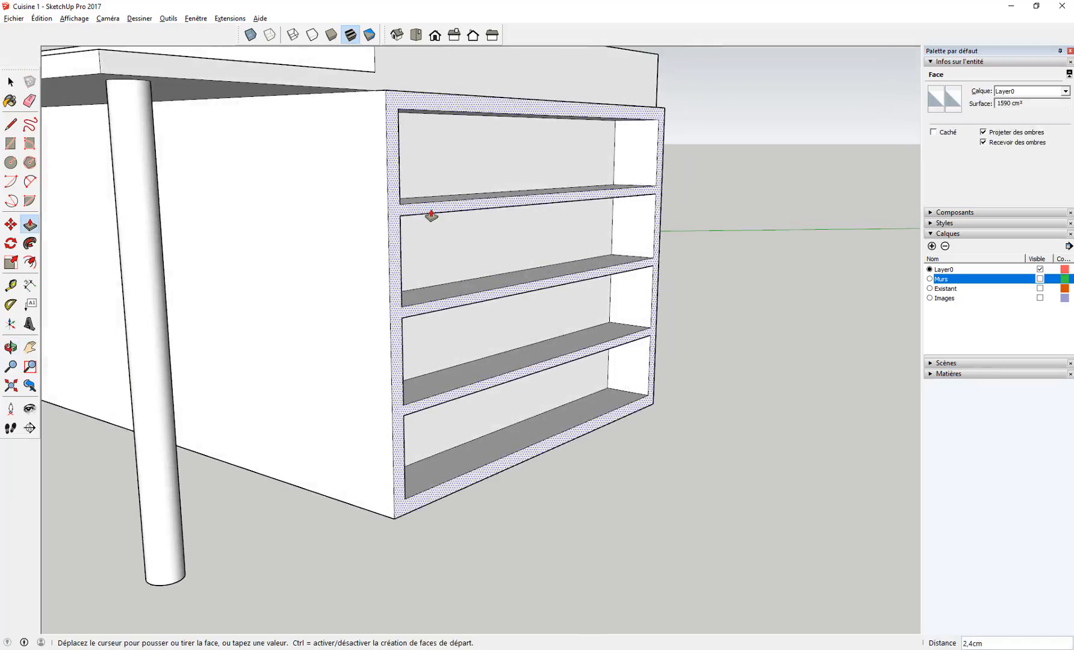
key(Return)
middle_drag(412, 201, 369, 176)
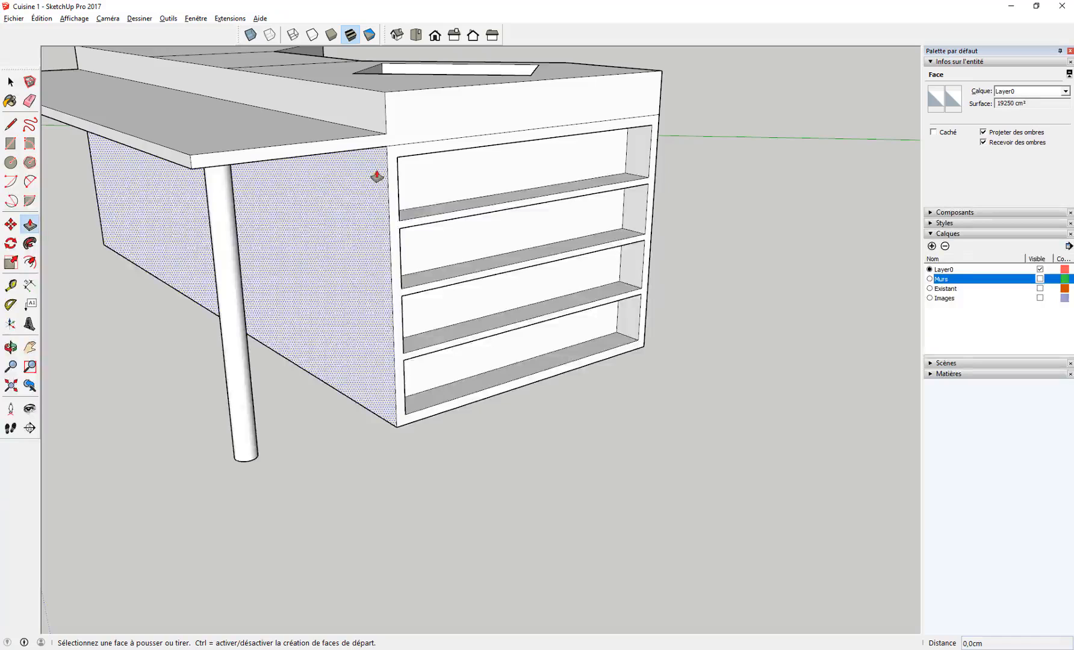
- Draw a vertical line down the compartments' inner edge on the bar shelf side, and delete the four faces closing the openings
key(l)
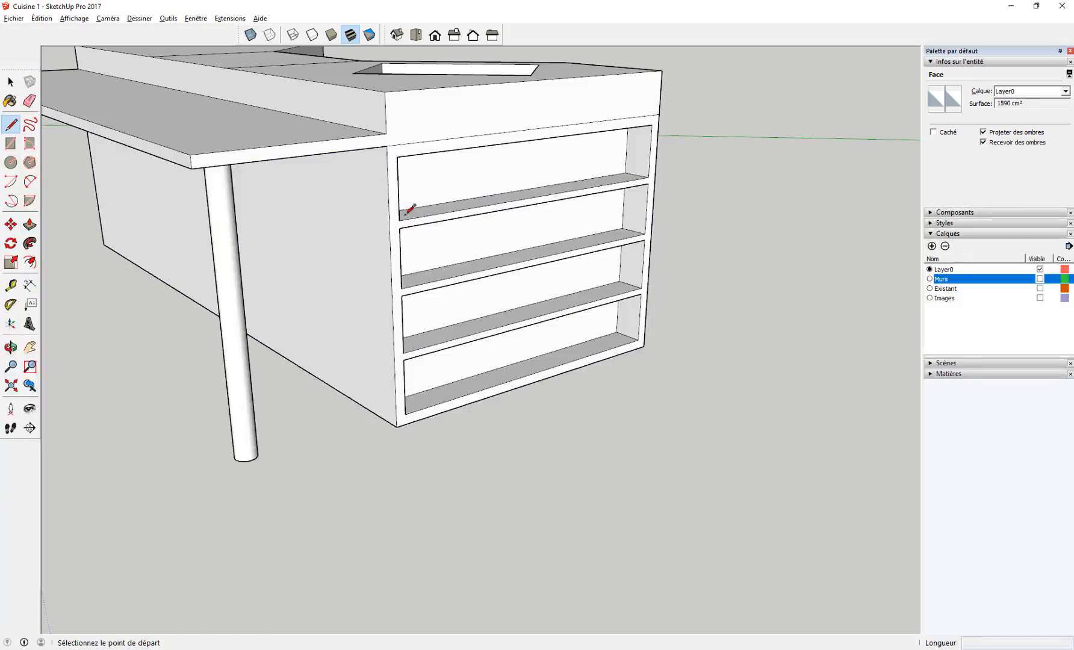
click(396, 156)
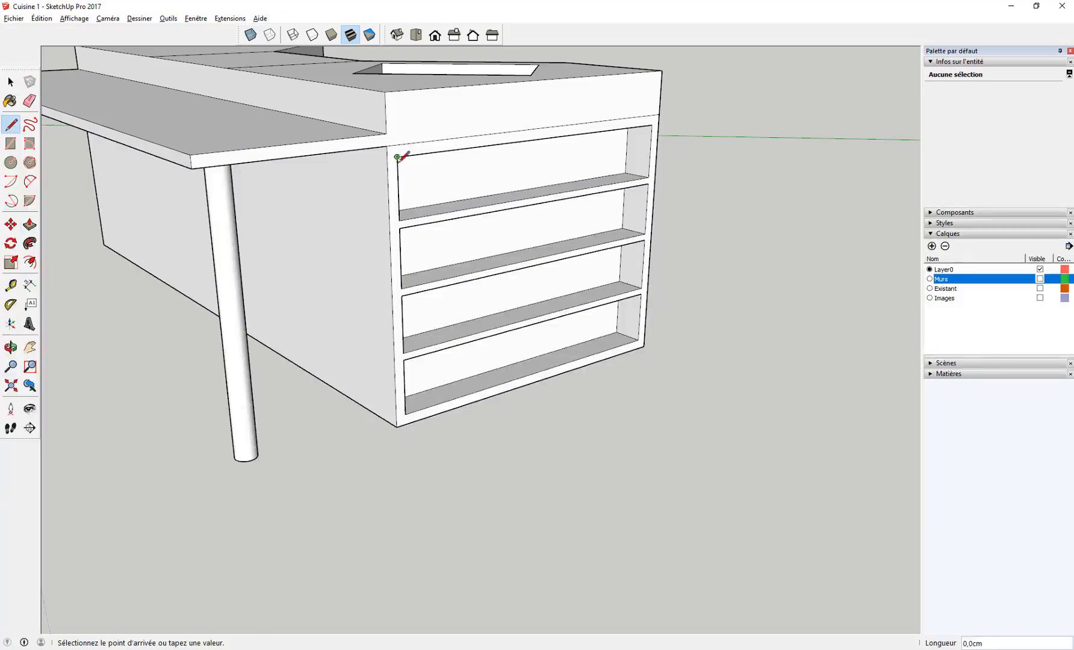
click(405, 418)
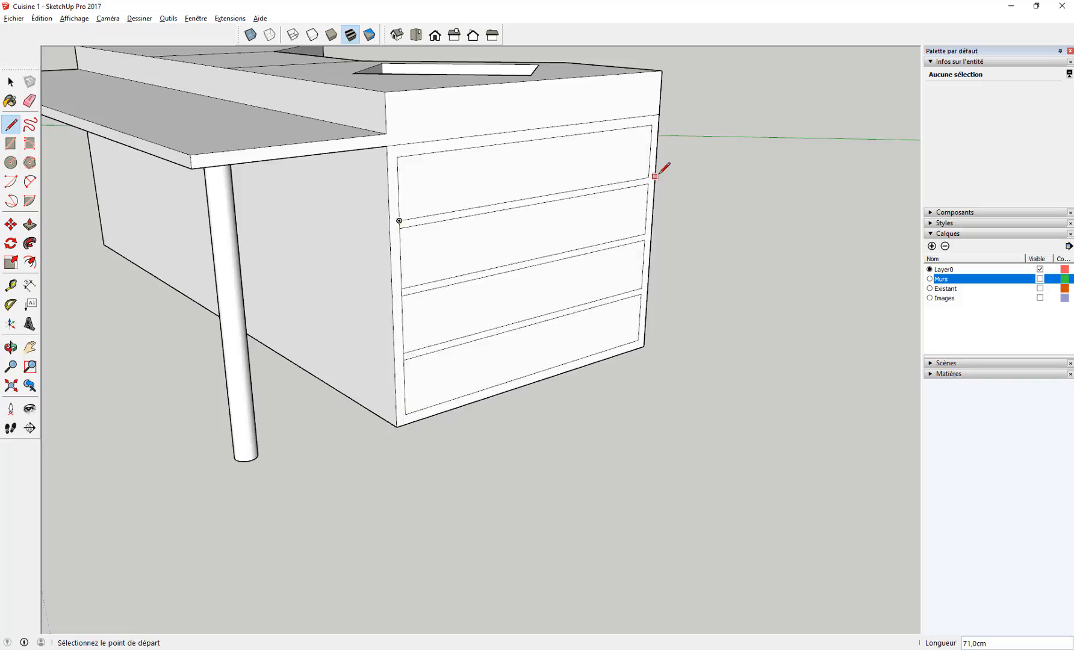
key(space)
click(529, 174)
key(Delete)
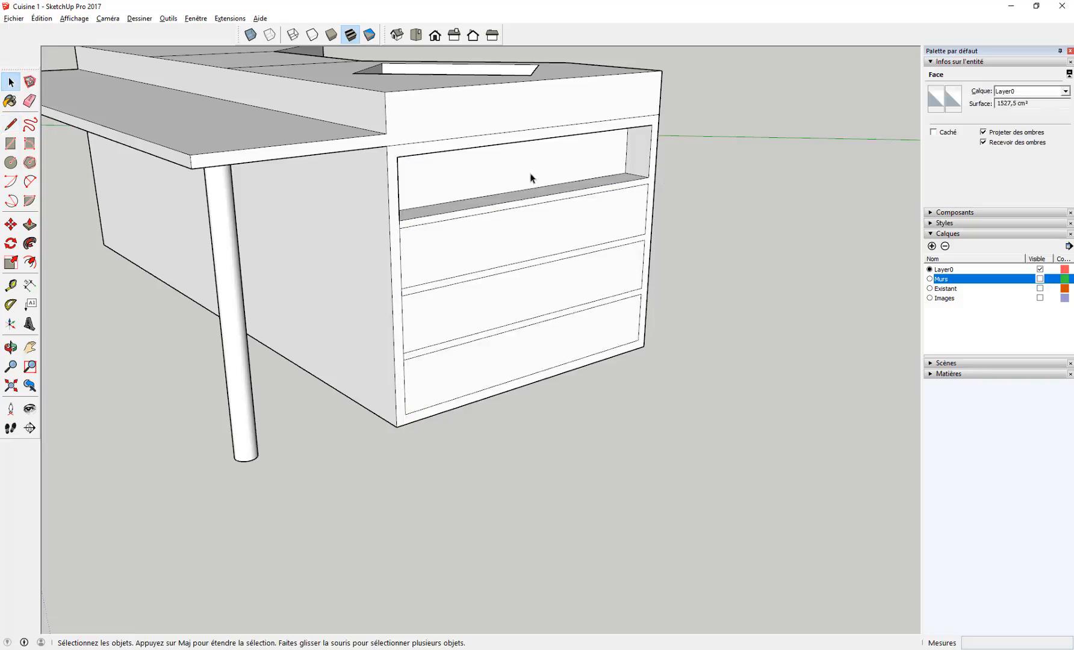
click(550, 234)
key(Delete)
click(574, 281)
key(Delete)
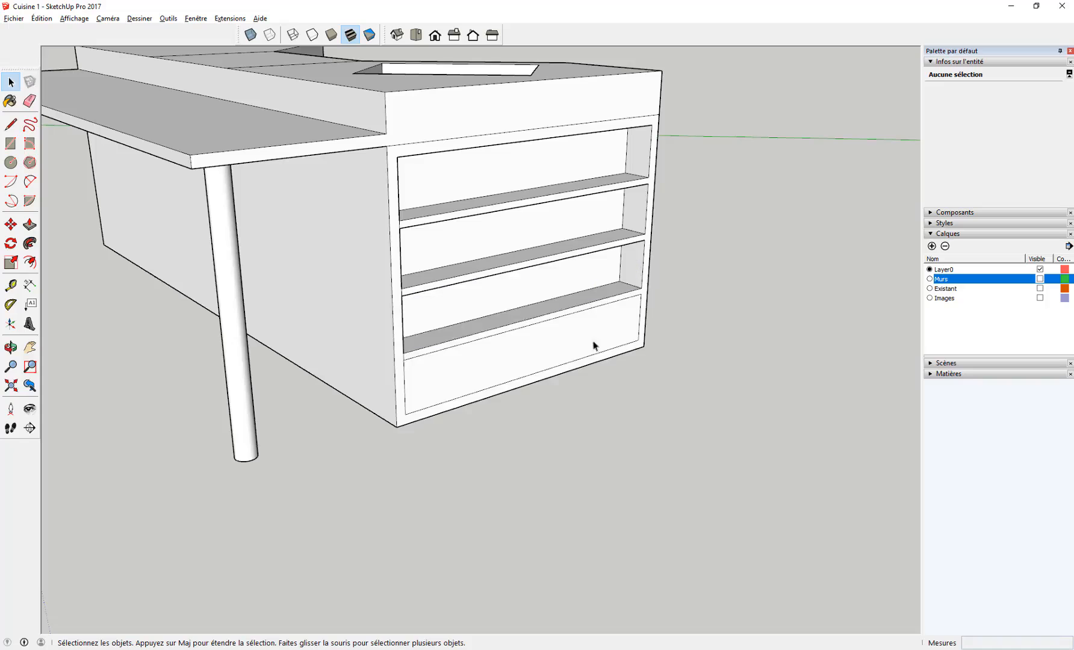
click(593, 346)
key(Delete)
- Draw a vertical line down the compartments' inner edge on the side away from the bar shelf, and delete the faces covering the openings
middle_drag(701, 207, 537, 216)
key(l)
click(702, 137)
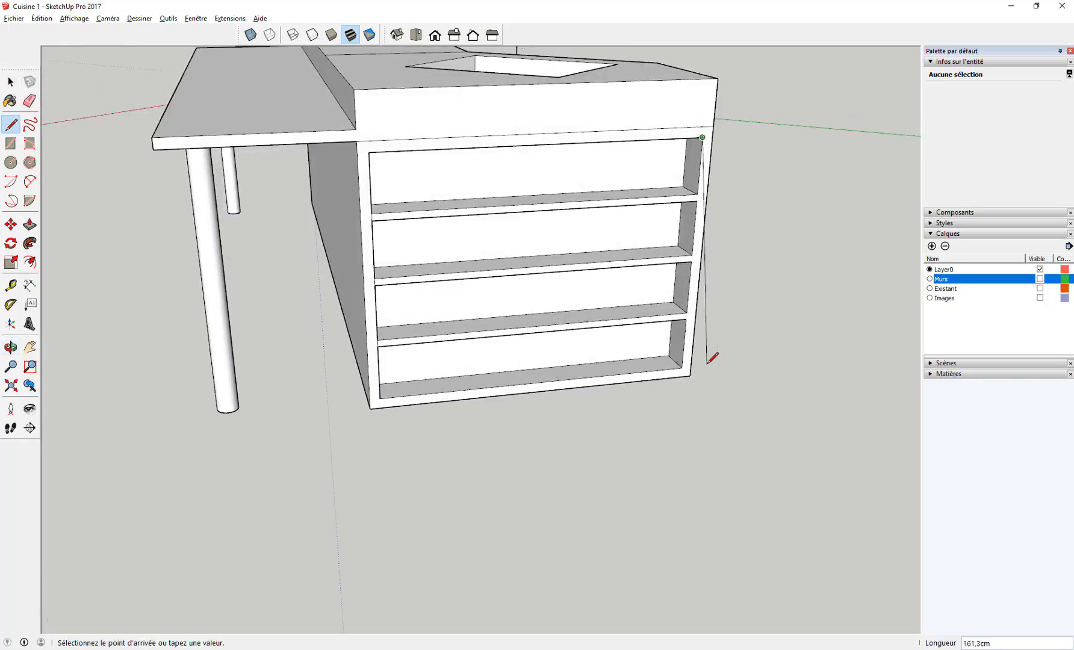
click(686, 318)
key(space)
click(618, 307)
key(Delete)
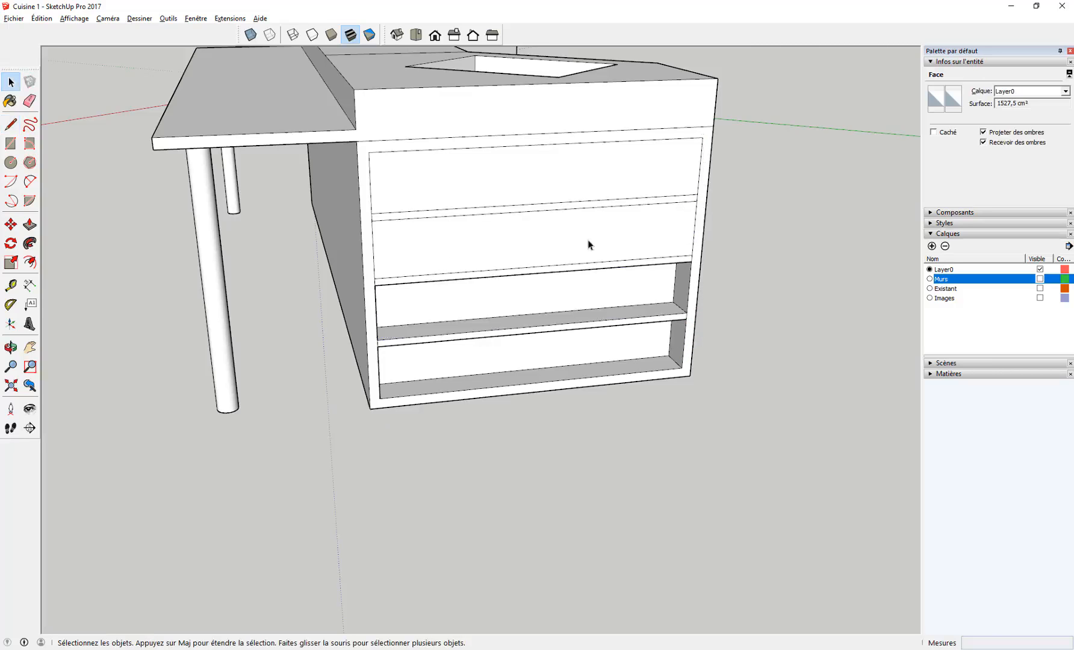
click(587, 239)
key(Delete)
click(578, 169)
key(Delete)
middle_drag(476, 326, 640, 293)
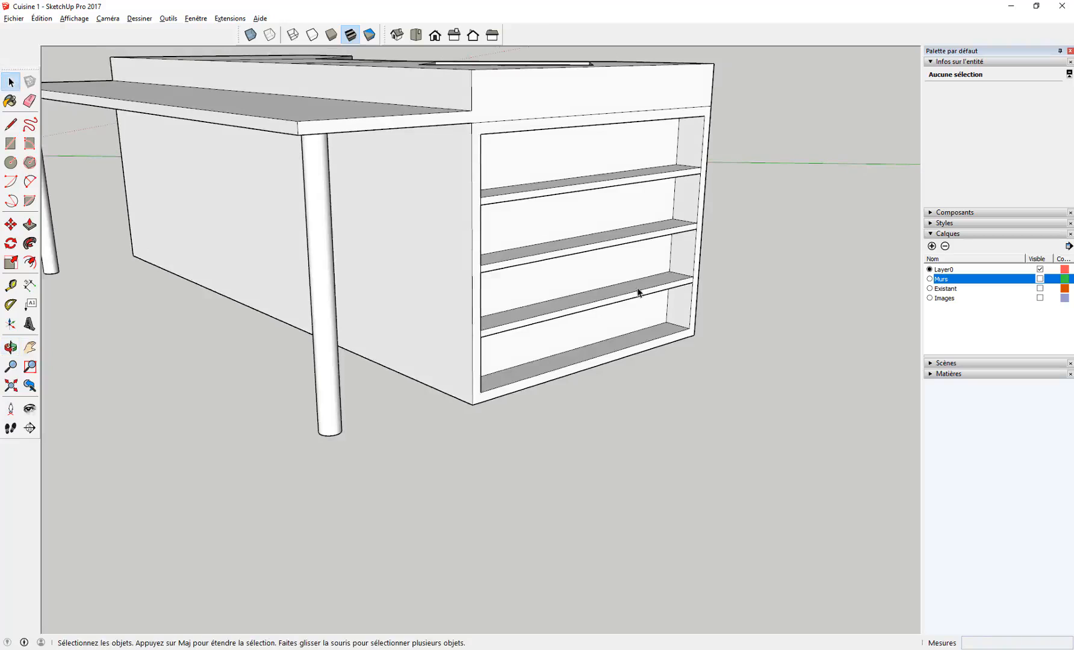
- Pull the front edges of the three intermediate shelves 3 cm outward with Push/Pull
key(p)
click(546, 197)
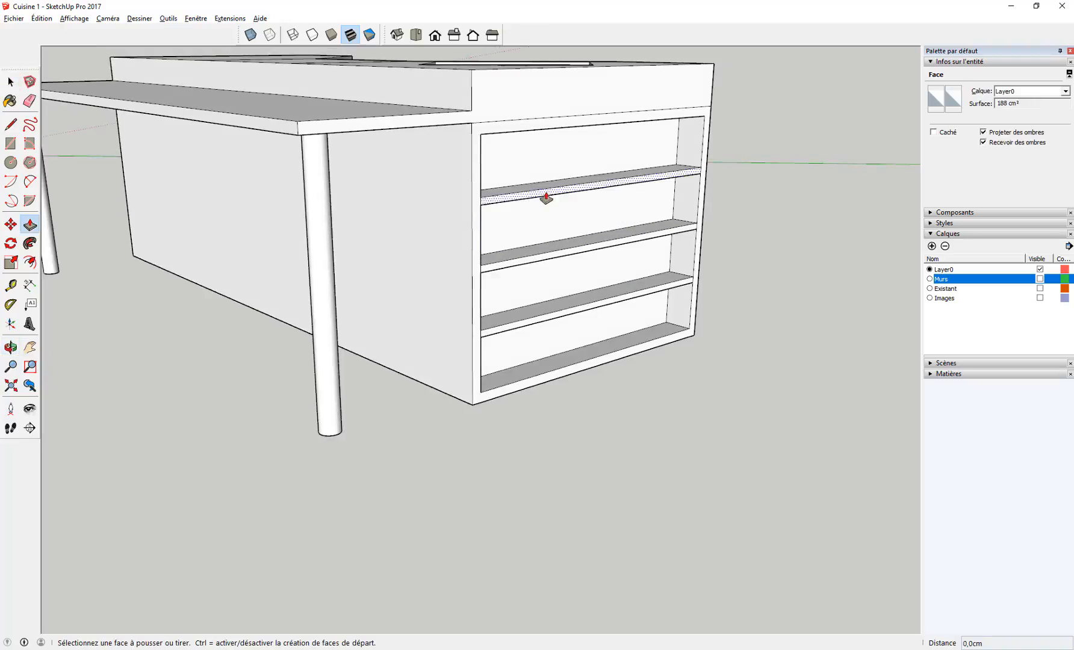
click(546, 198)
text(3)
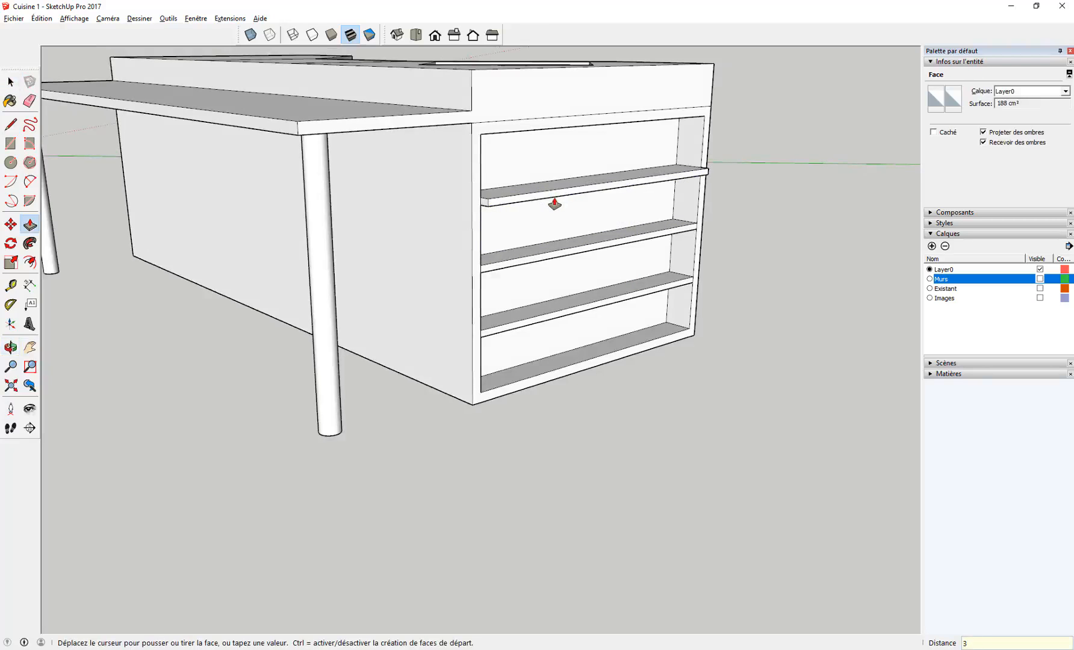
key(Return)
double_click(545, 263)
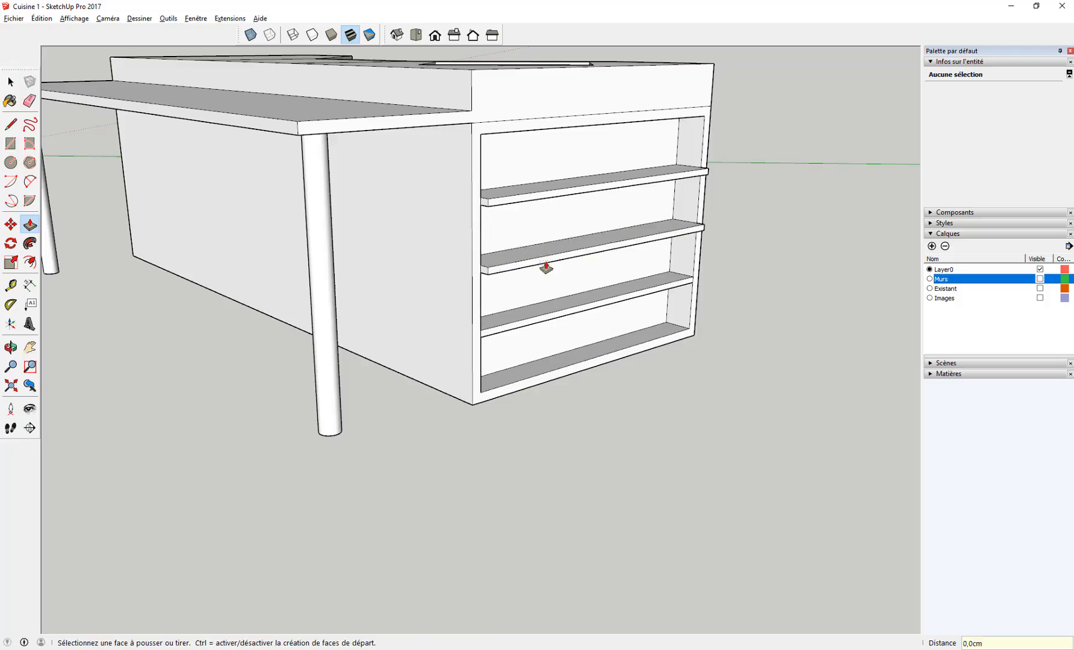
double_click(556, 319)
middle_drag(518, 353, 578, 376)
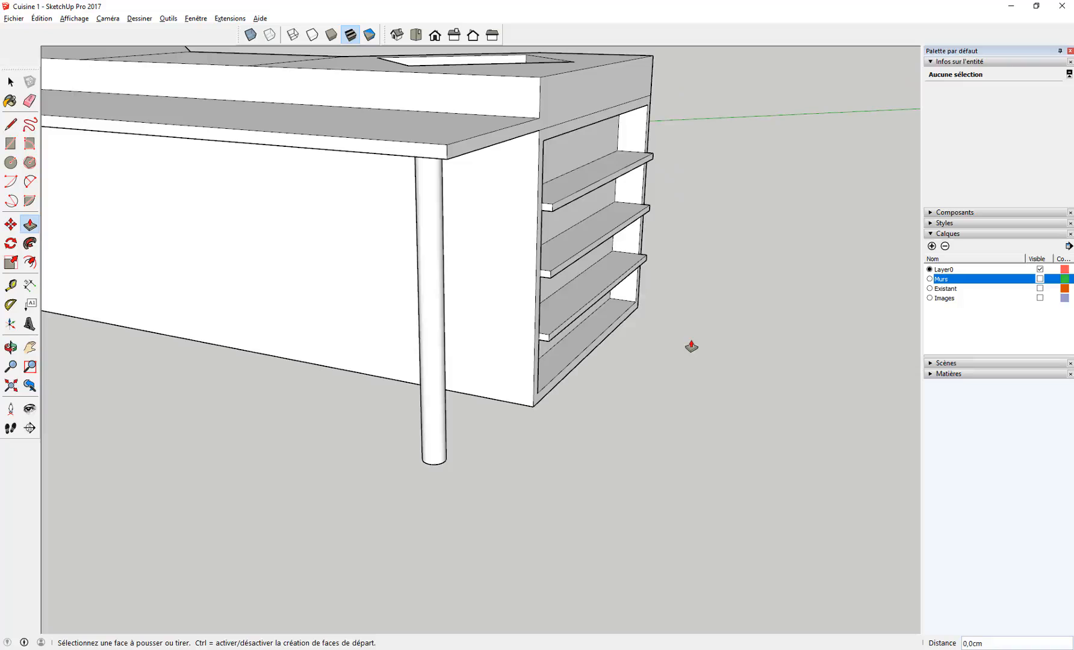
- Draw a horizontal line across the island's opposite end face, level with the bar shelf's underside
scroll(691, 347, down, 5)
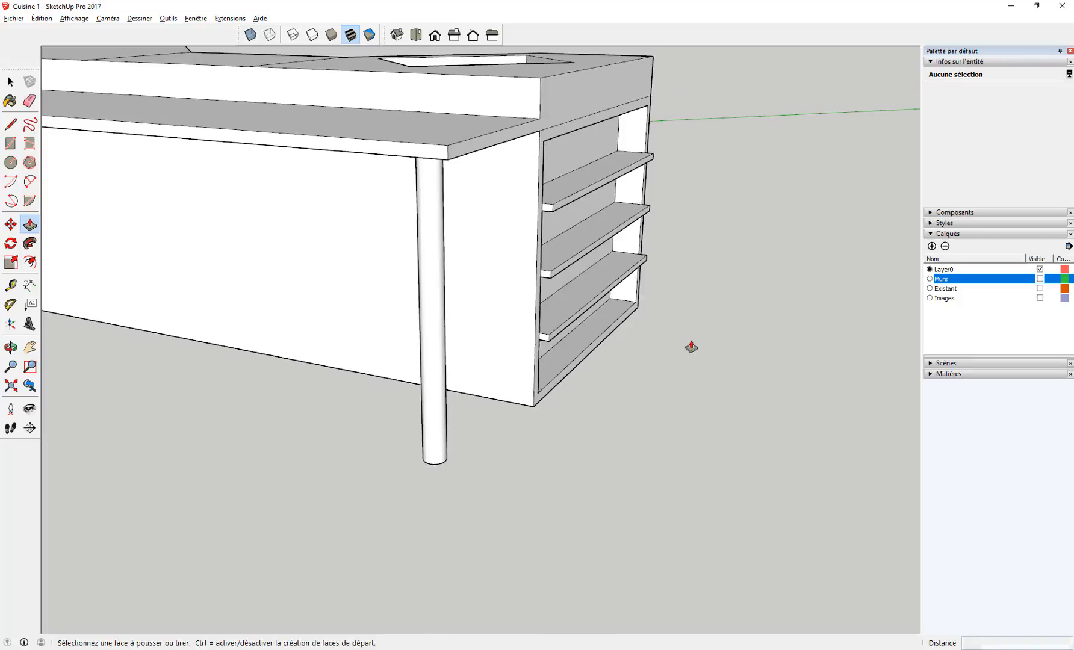
middle_drag(510, 323, 428, 349)
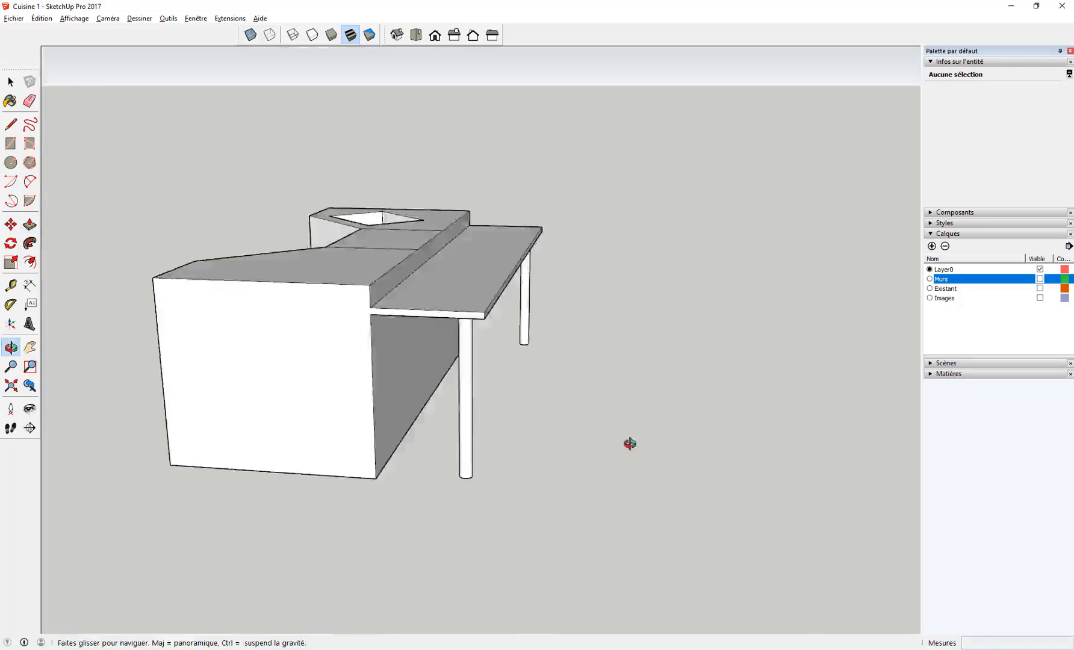
key(space)
key(l)
click(567, 271)
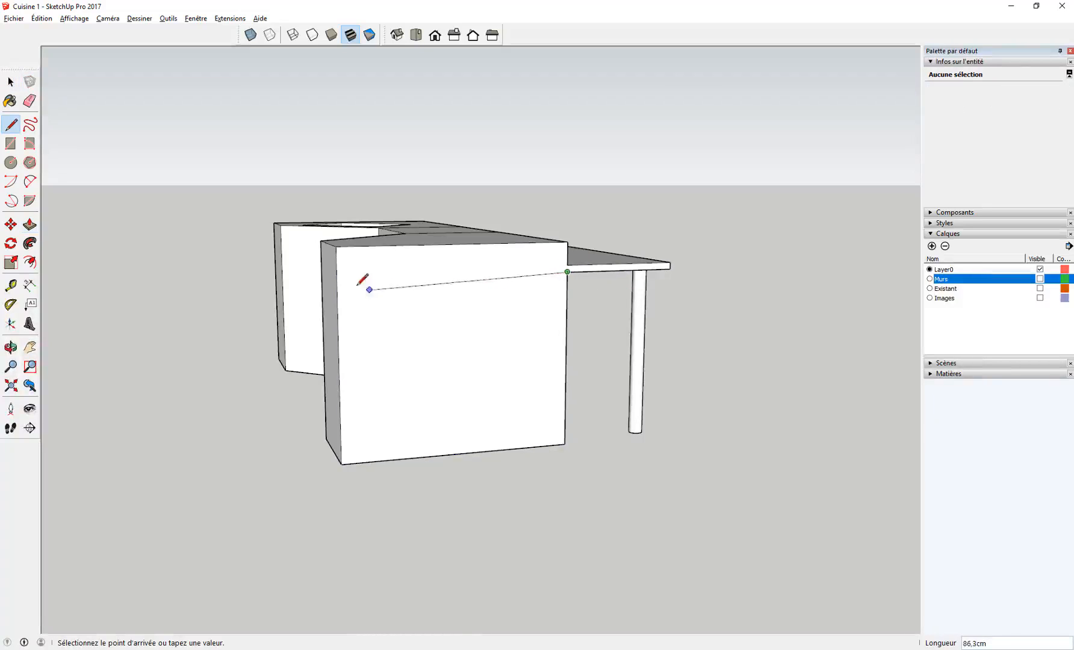
click(338, 278)
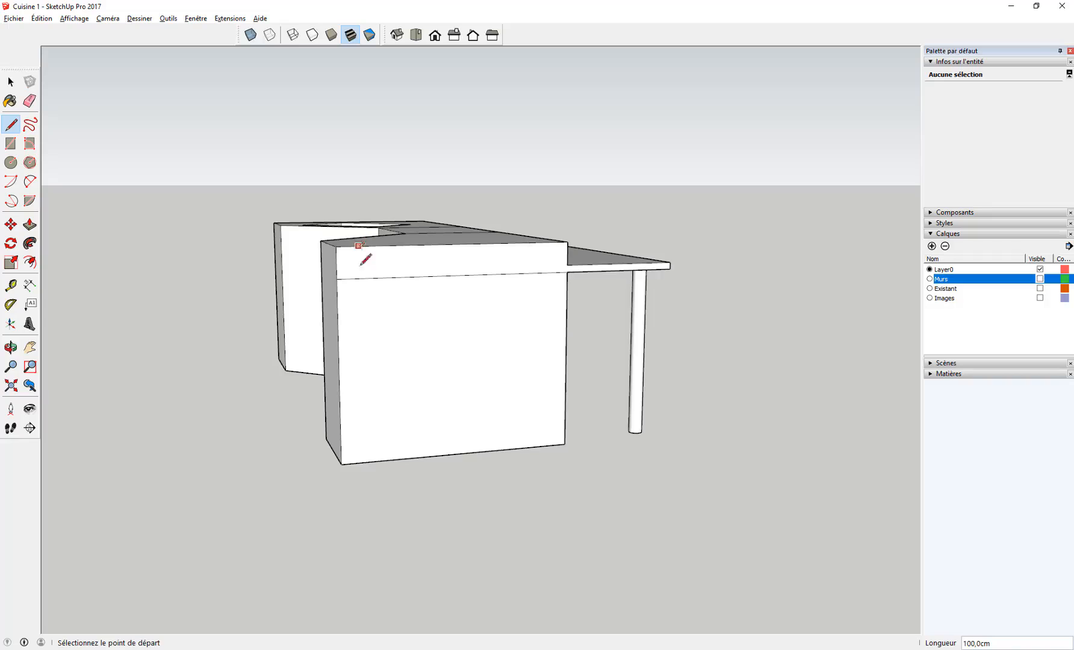
- Offset the outline of the opposite end face's lower part 3 cm inward
key(space)
key(f)
click(390, 355)
text(3)
key(Return)
- Draw a 10 by 10 cm square inside the offset outline, at its upper corner farthest from the bar shelf
key(space)
click(383, 345)
key(r)
click(344, 287)
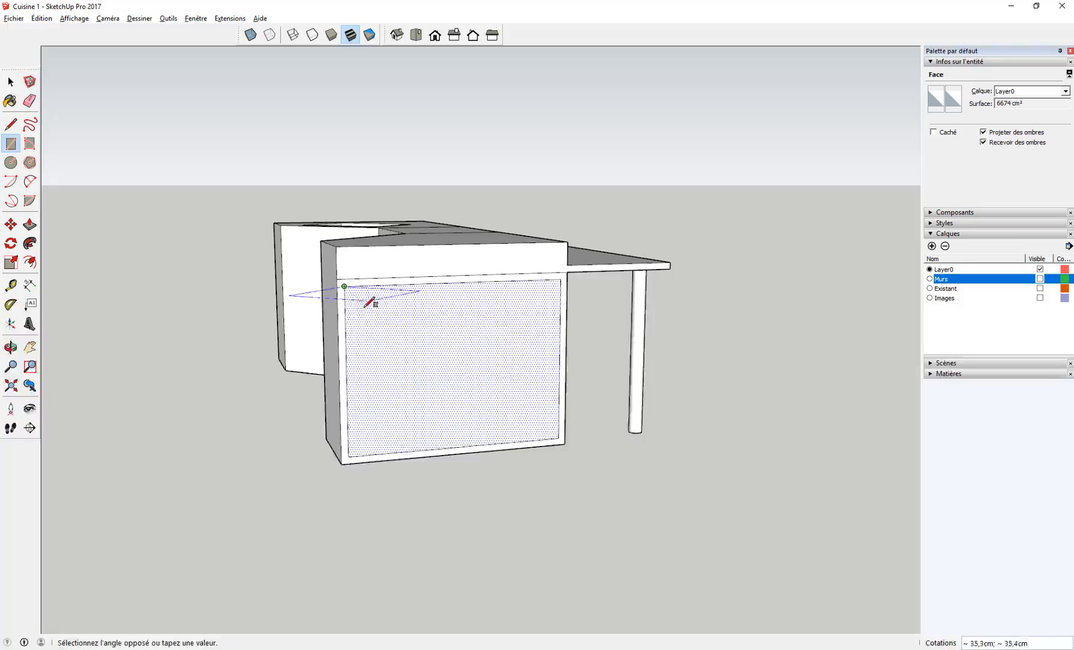
middle_drag(366, 306, 314, 315)
scroll(311, 336, up, 4)
text(10;10)
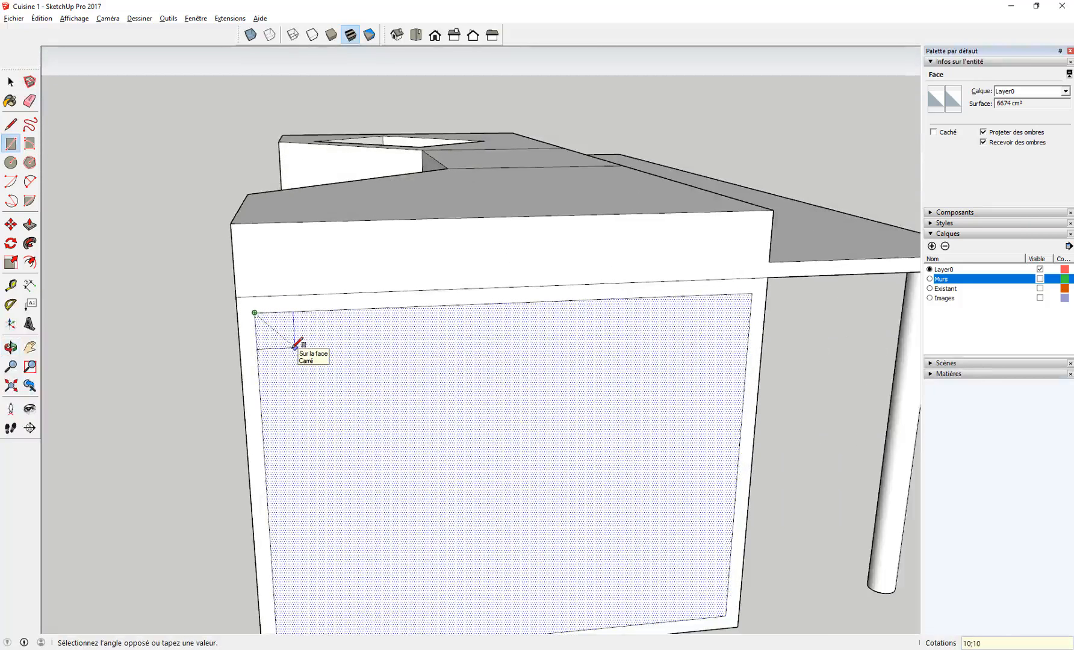
key(Return)
- Copy the 10 cm square 12 cm horizontally along the offset outline's upper edge toward the bar shelf
key(space)
click(295, 354)
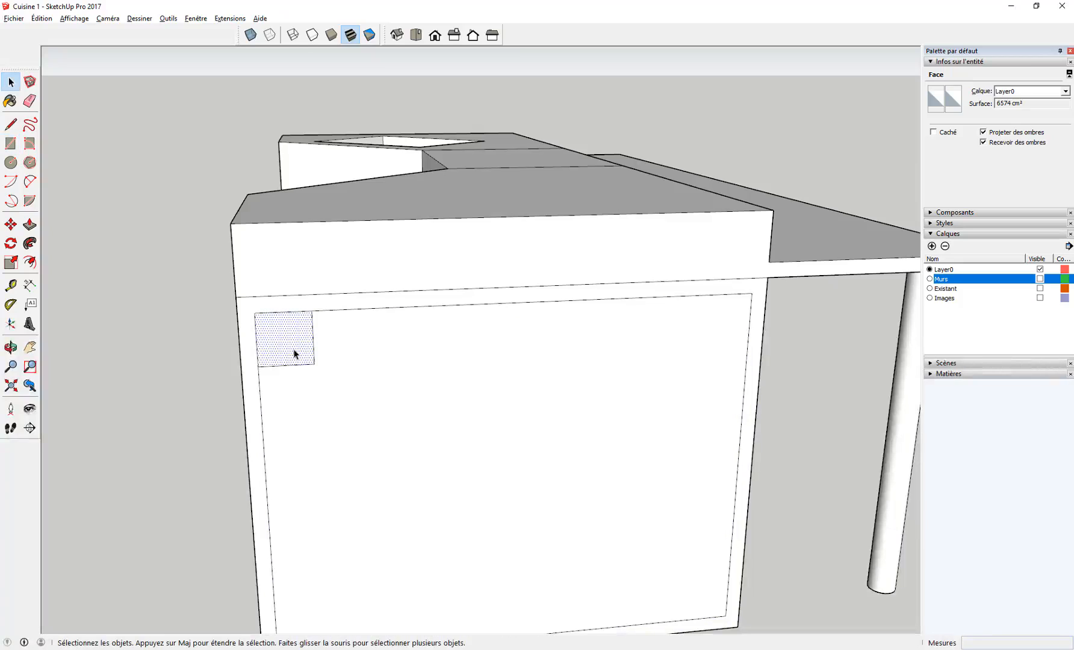
key(m)
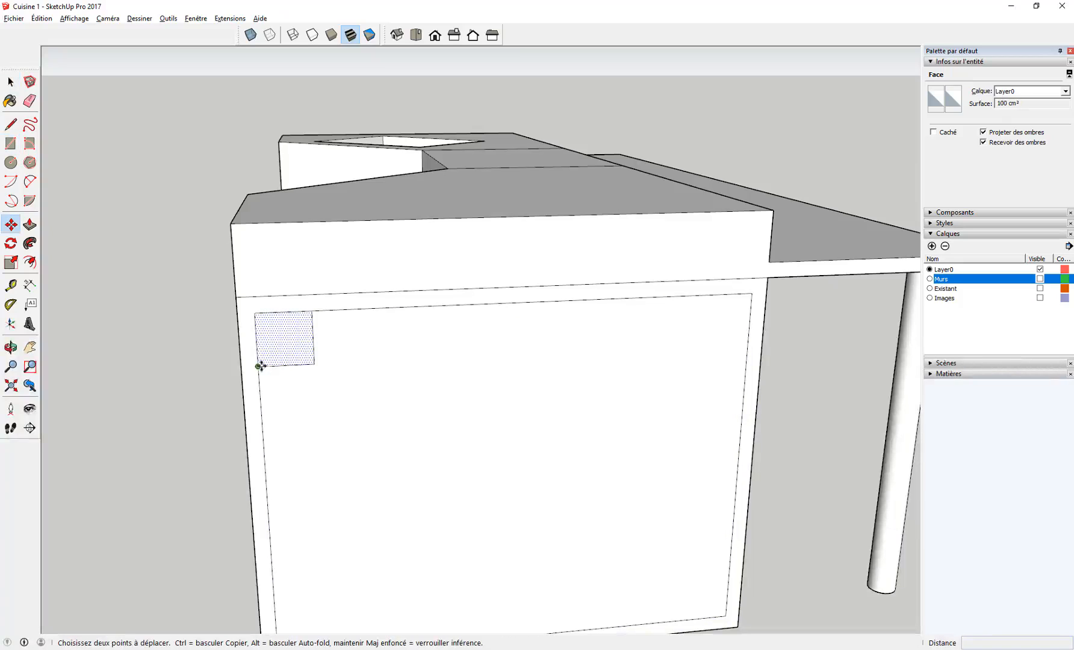
click(260, 365)
key(ctrl)
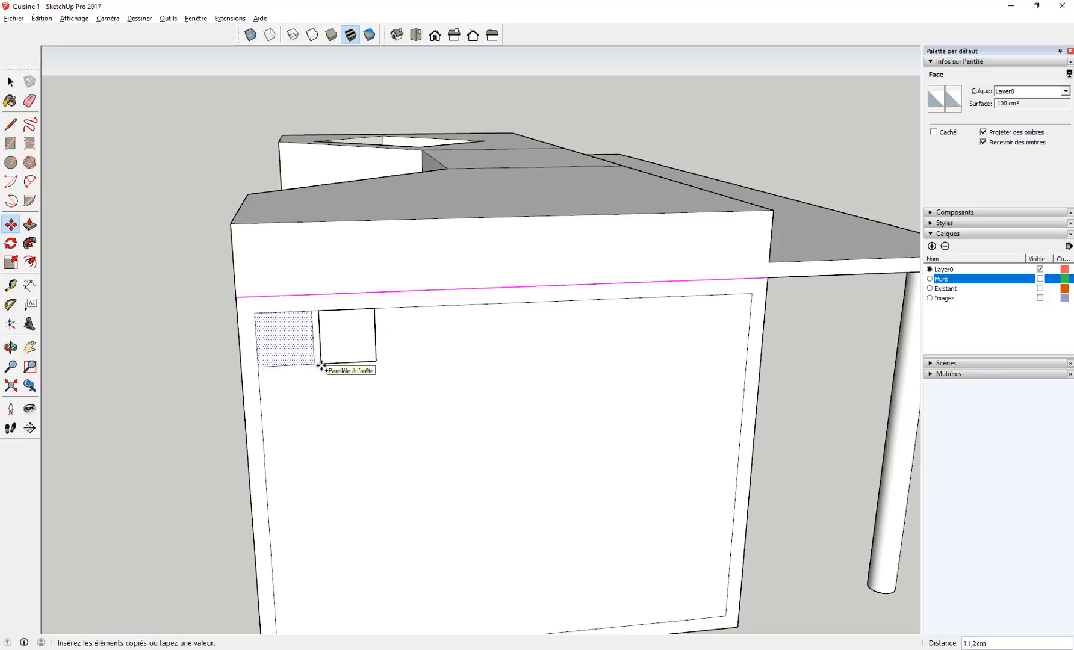
text(12)
key(Return)
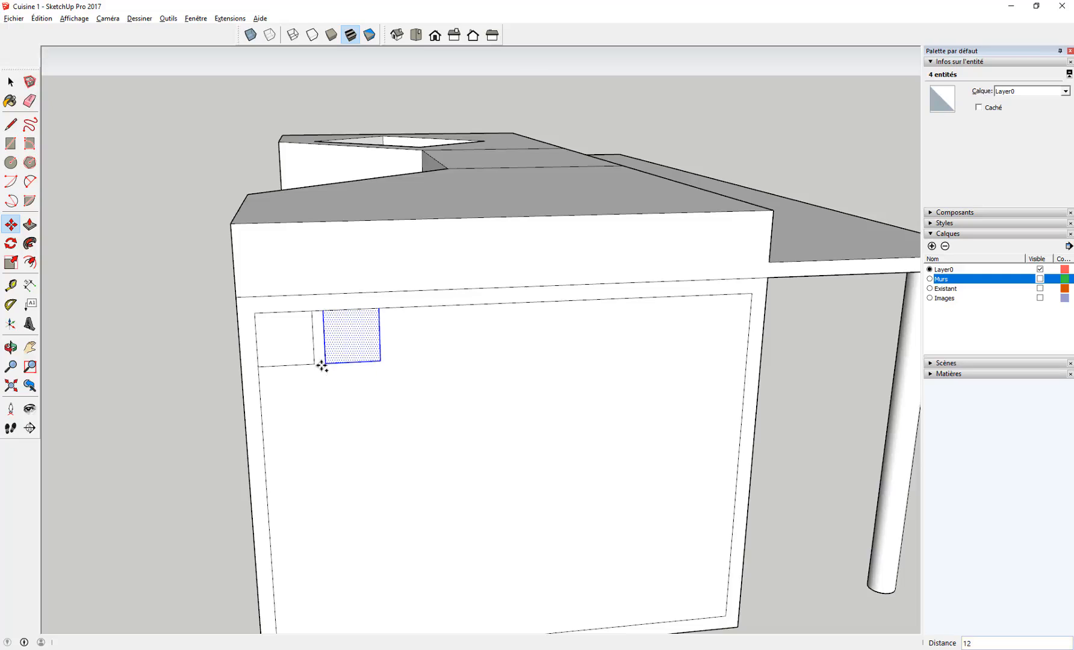
- Repeat the 12 cm copy seven times to complete a row of 10 cm squares across the end face
key(Return)
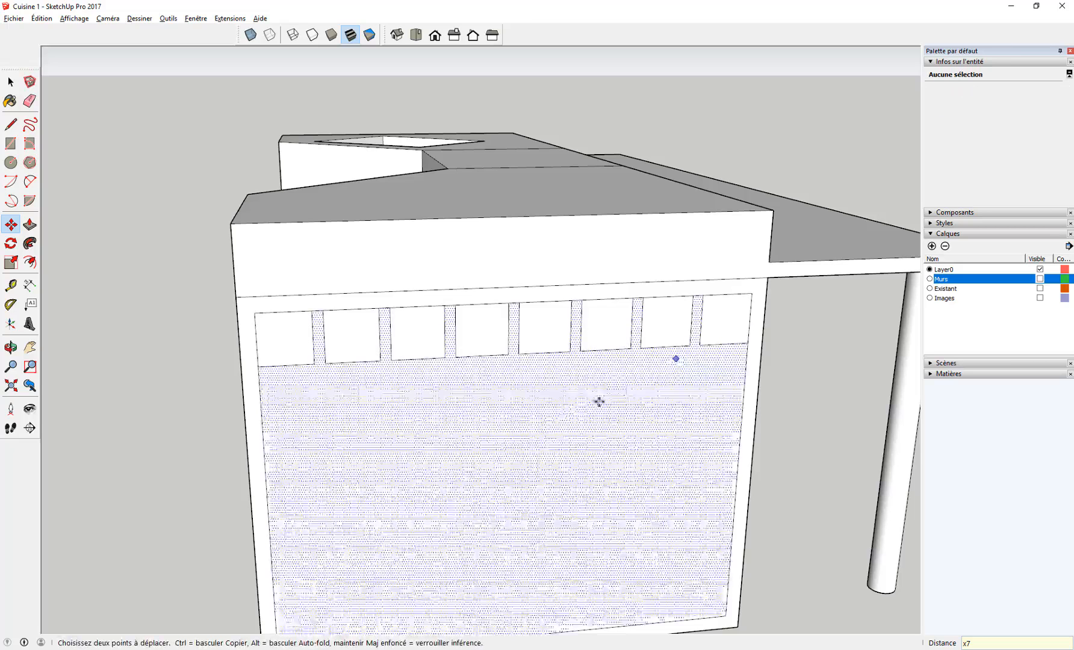
scroll(217, 452, down, 2)
middle_drag(218, 453, 189, 380)
scroll(190, 379, down, 2)
- Copy the faces of all eight squares 12 cm straight down and repeat that copy four times down the end face
key(space)
click(227, 351)
shift+click(263, 349)
shift+click(307, 342)
shift+click(336, 349)
shift+click(380, 346)
shift+click(415, 346)
shift+click(449, 347)
shift+click(476, 346)
middle_drag(239, 460, 335, 487)
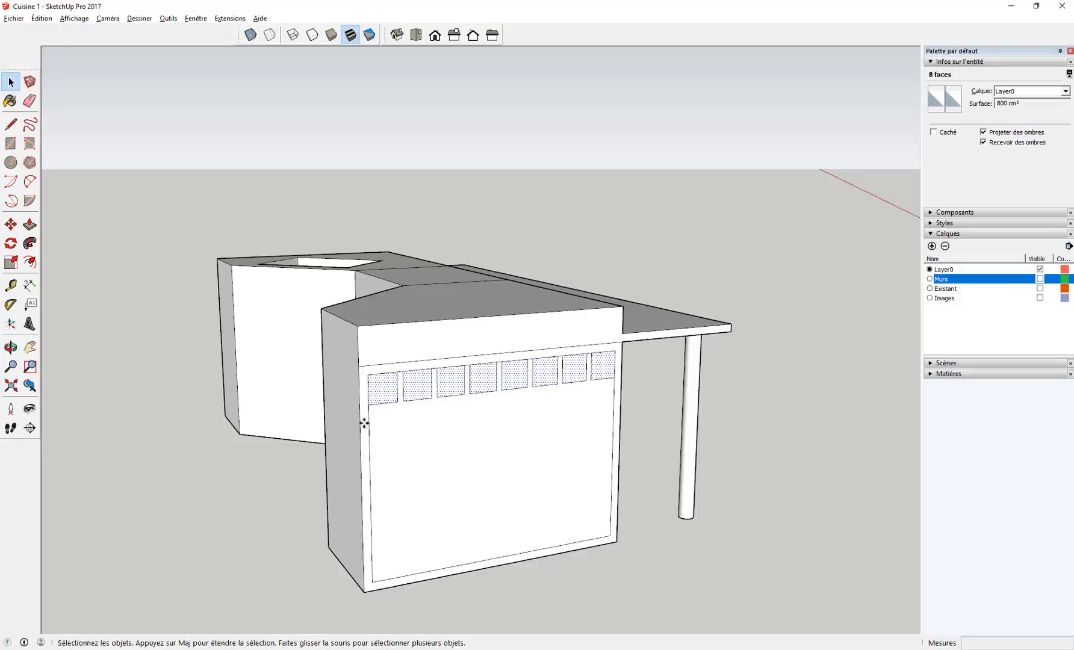
key(m)
scroll(367, 416, up, 1)
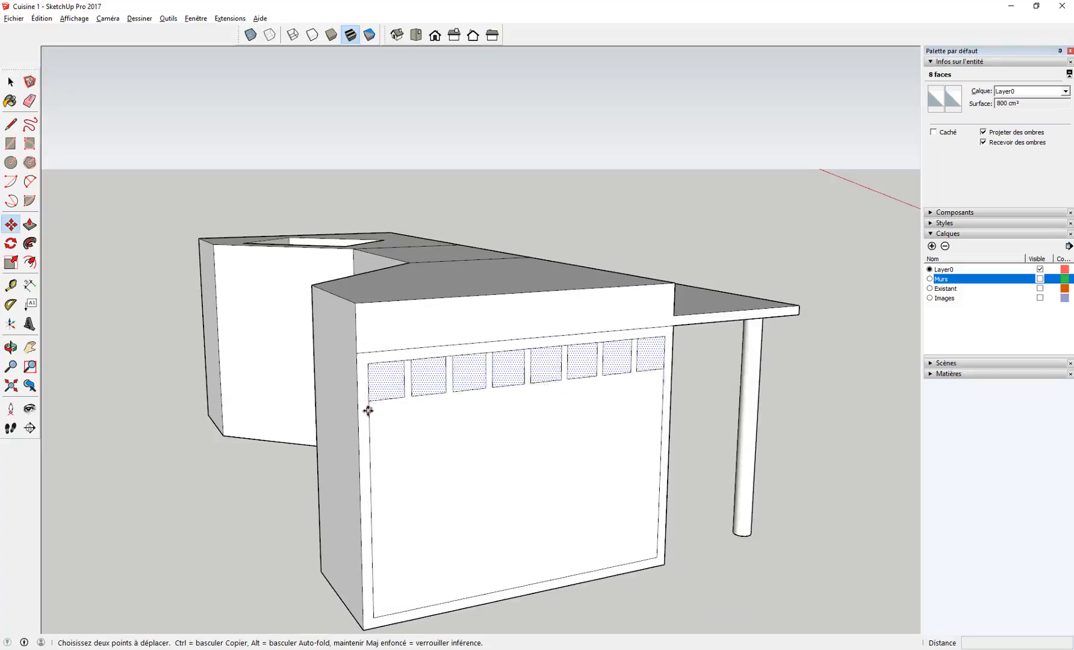
key(ctrl)
click(369, 363)
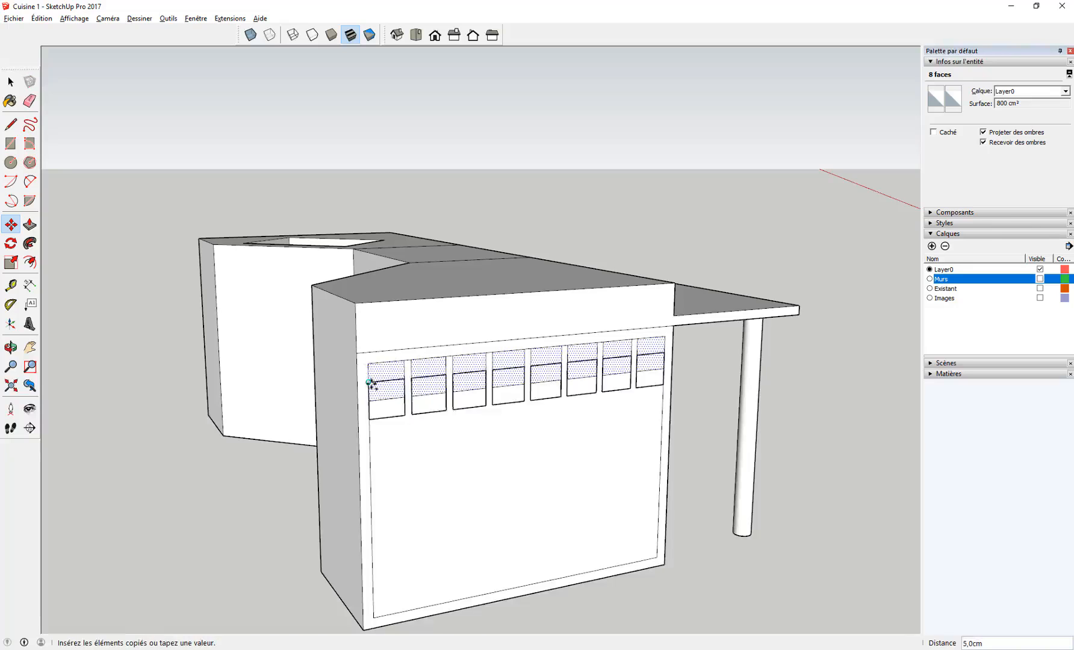
text(1)
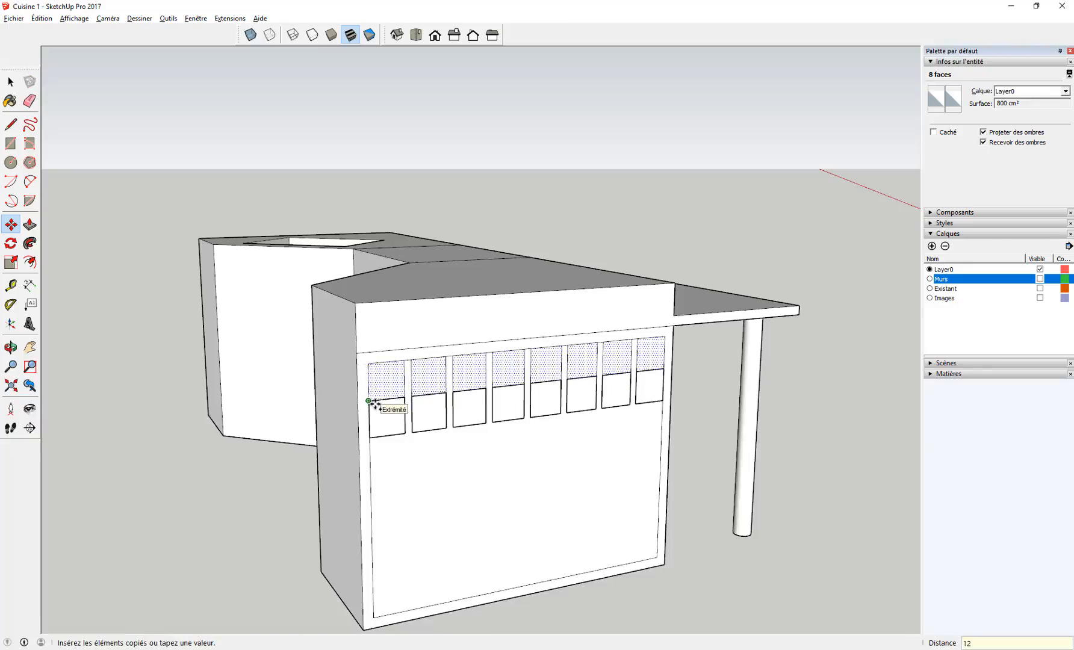
text(2)
key(Return)
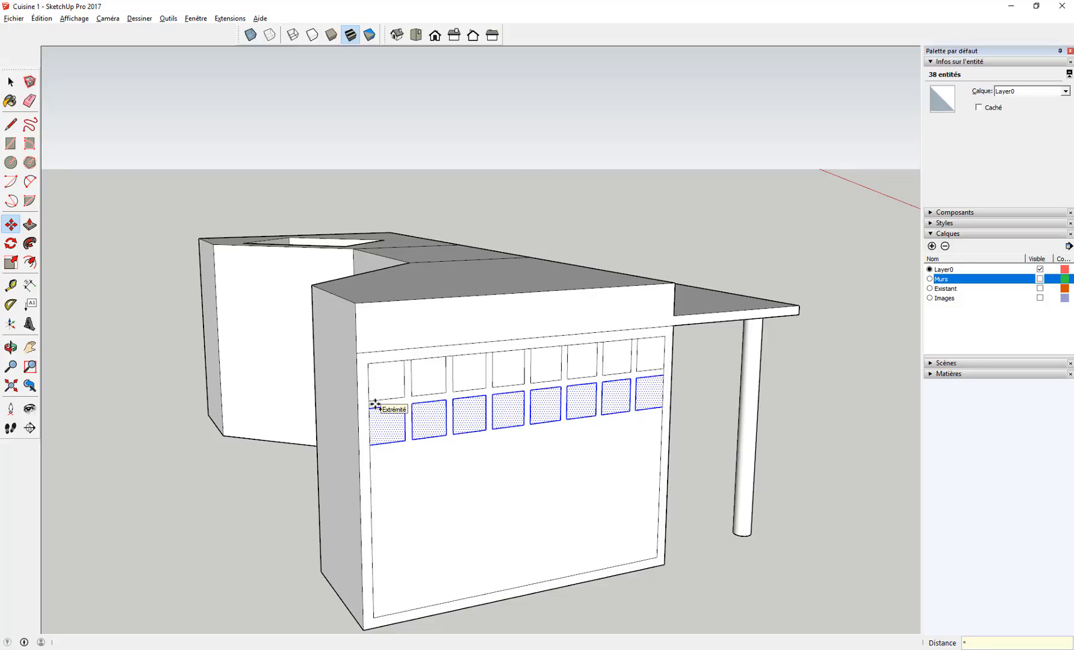
key(Return)
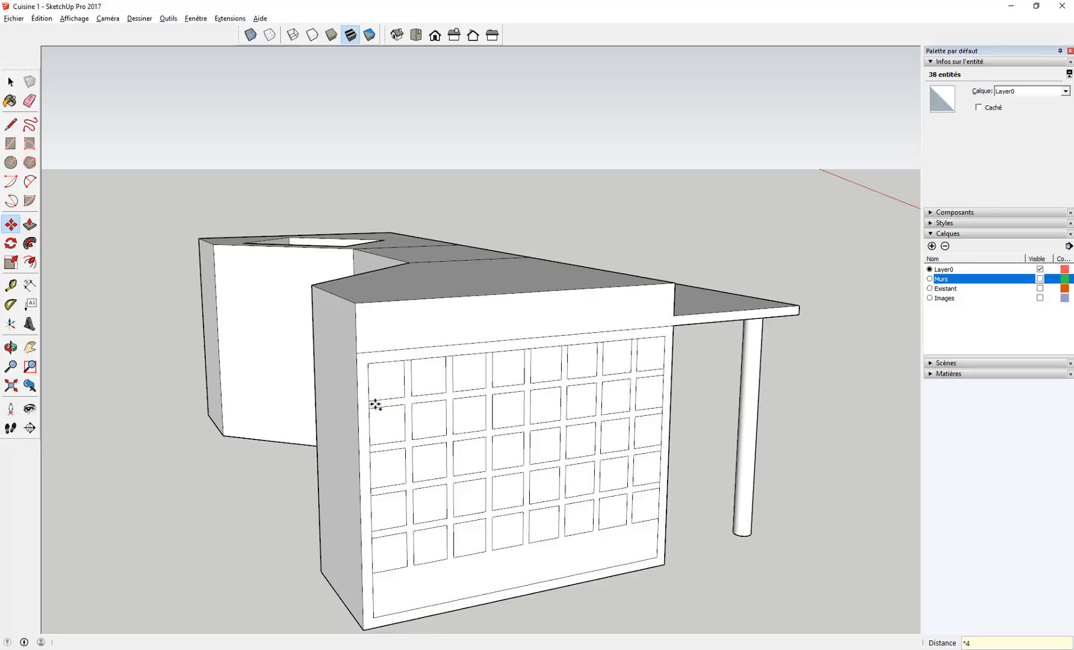
key(space)
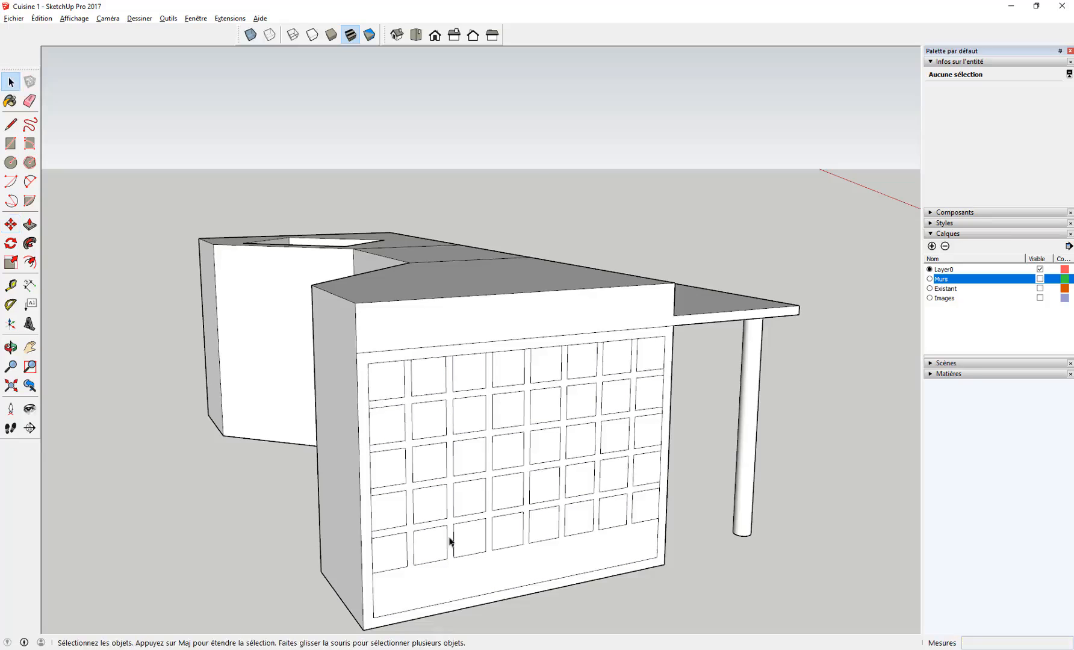
- Erase the horizontal line above the squares and the leftover offset outline segments around the grid
mouse_move(448, 541)
middle_down()
mouse_move(386, 524)
mouse_move(309, 328)
middle_up()
key(e)
scroll(309, 328, up, 3)
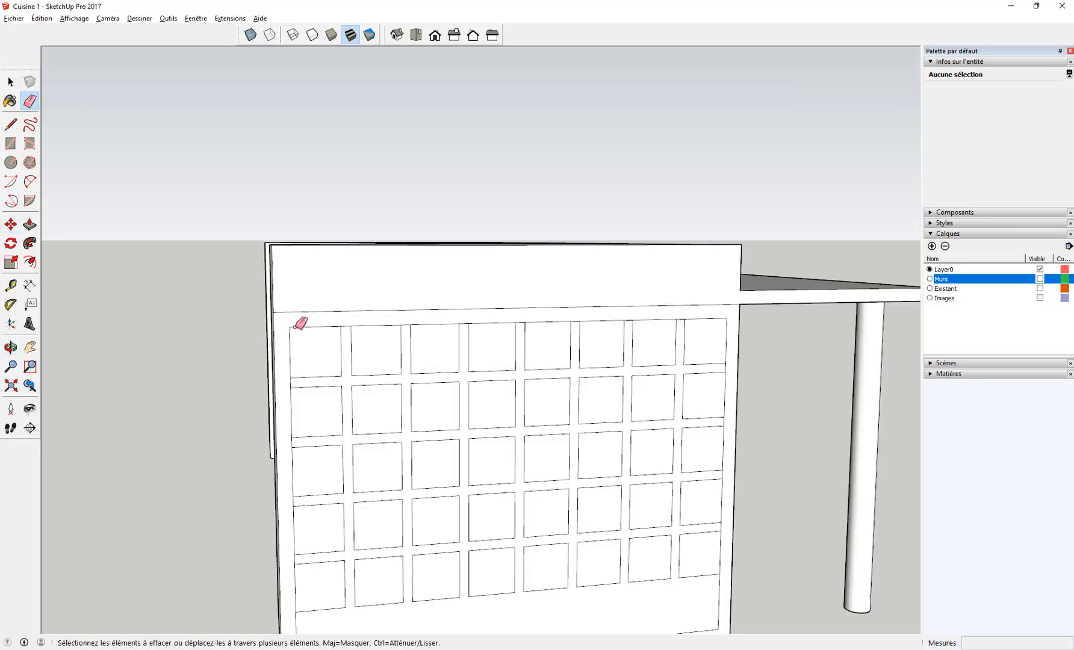
click(295, 311)
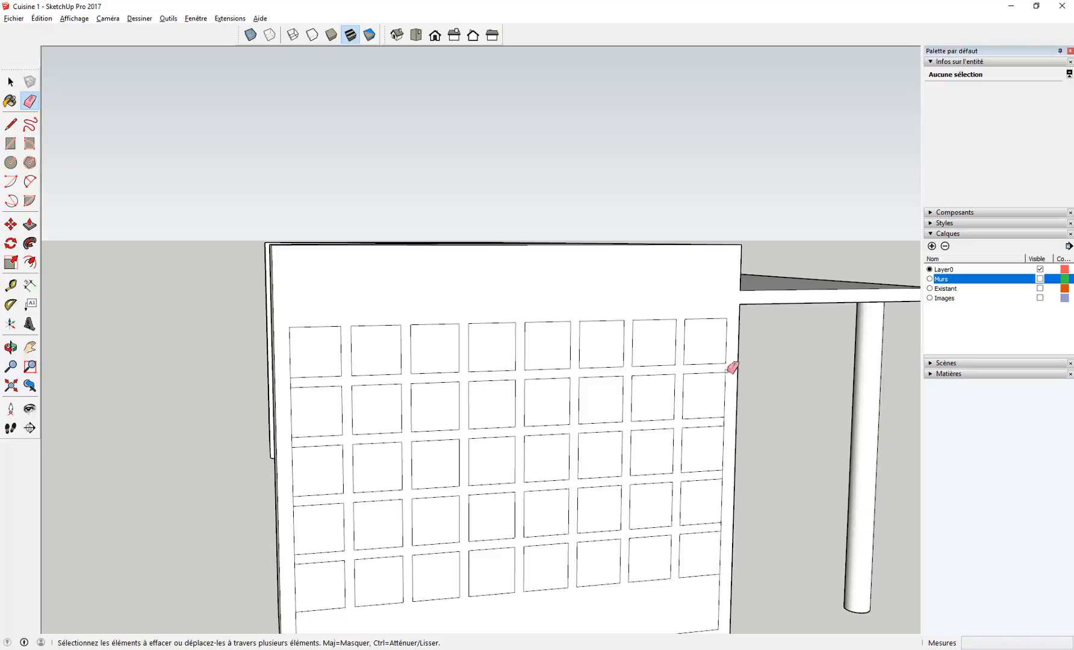
drag(724, 474, 725, 575)
shift+middle_drag(296, 458, 330, 278)
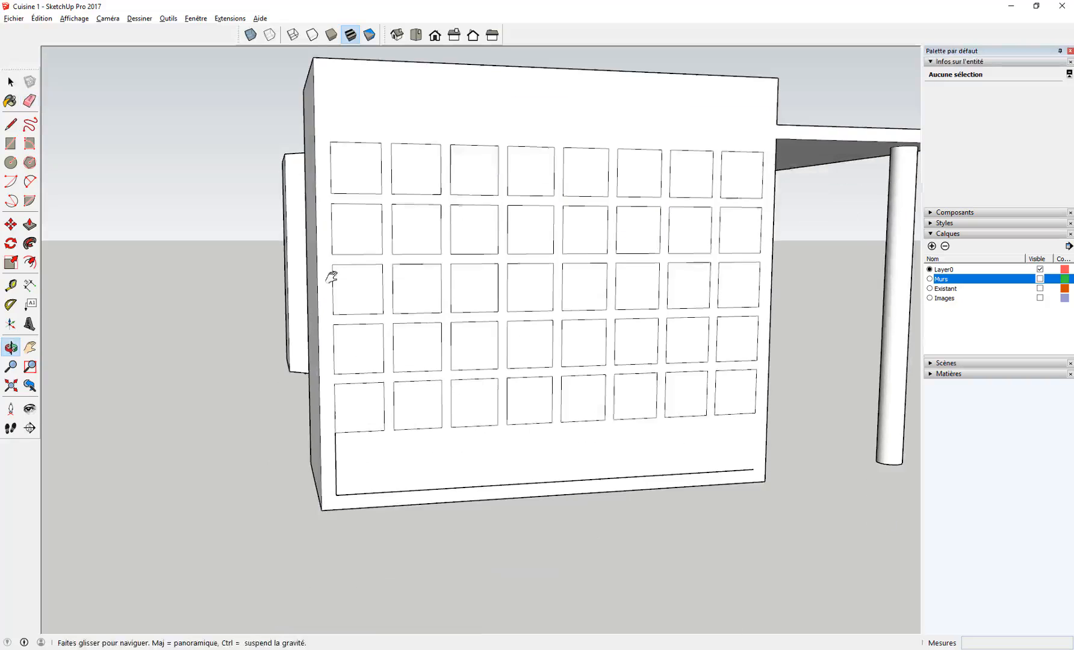
click(368, 484)
- Push all eight squares of the uppermost row into the island to the same depth
middle_drag(377, 479, 434, 540)
key(p)
click(381, 194)
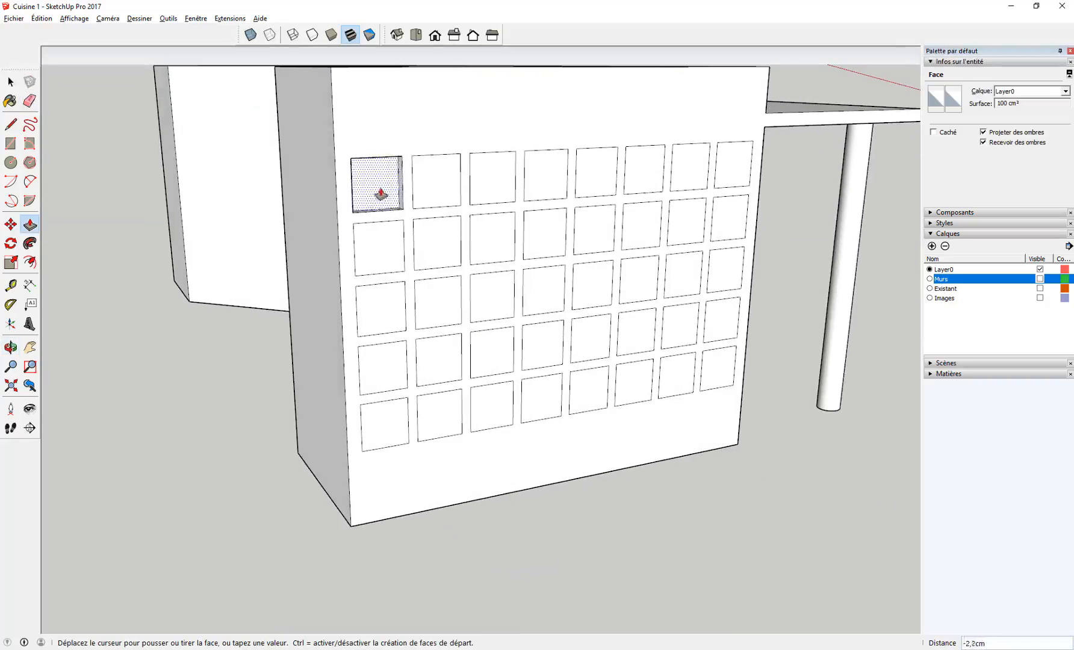
click(374, 185)
double_click(436, 184)
double_click(499, 184)
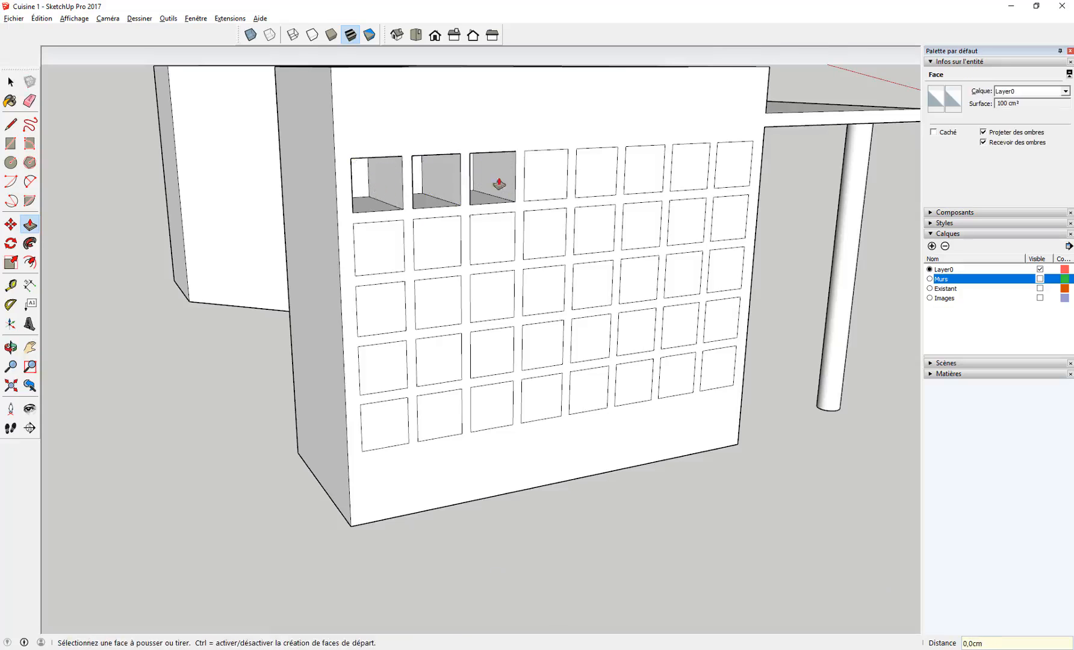
double_click(546, 175)
double_click(595, 174)
double_click(643, 172)
double_click(690, 170)
double_click(727, 167)
- Push six squares of the second row inward to the same depth, starting from the bar shelf side
click(737, 211)
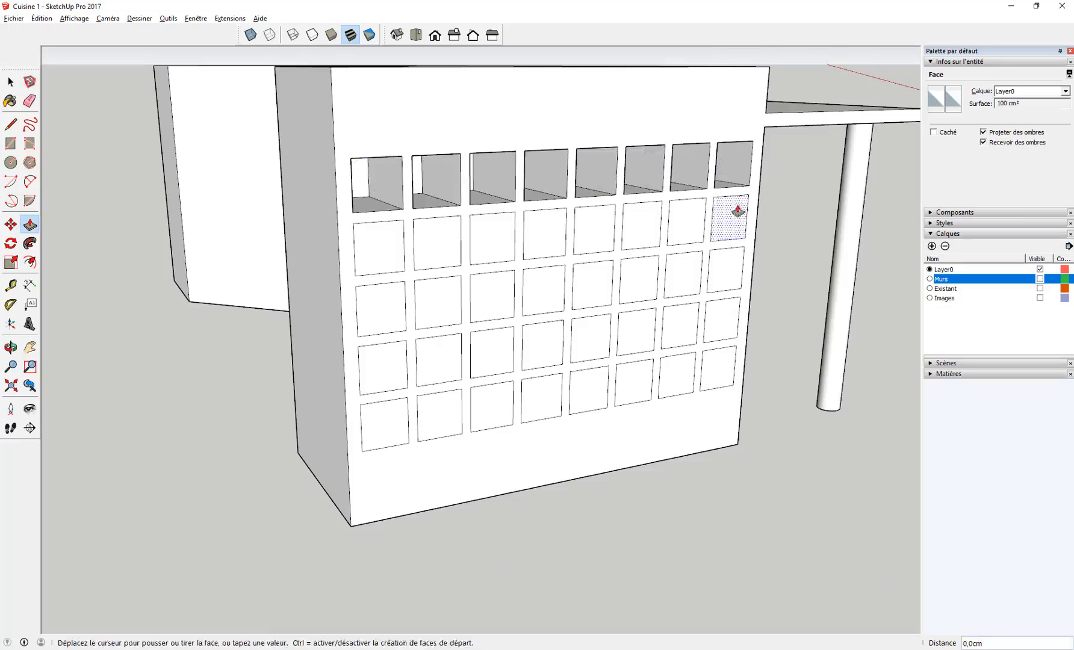
click(736, 213)
double_click(688, 221)
double_click(641, 225)
double_click(585, 234)
double_click(548, 242)
double_click(469, 250)
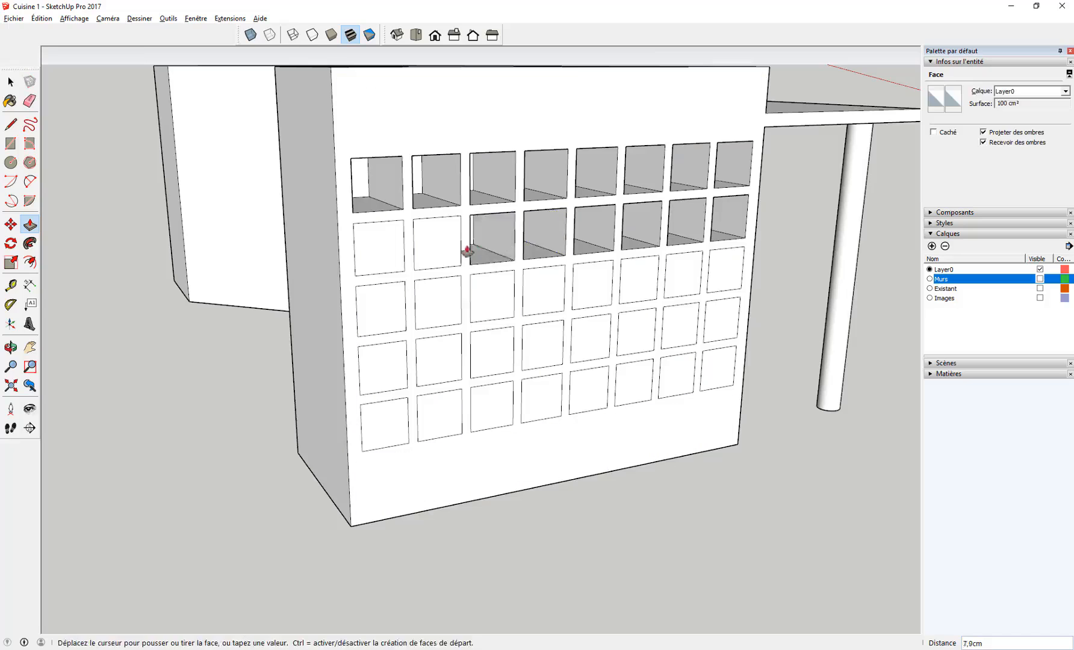
click(451, 249)
key(ctrl+z)
double_click(442, 248)
key(ctrl+z)
- Push the two remaining squares of the second row 20 cm inward
click(444, 251)
text(20)
key(Return)
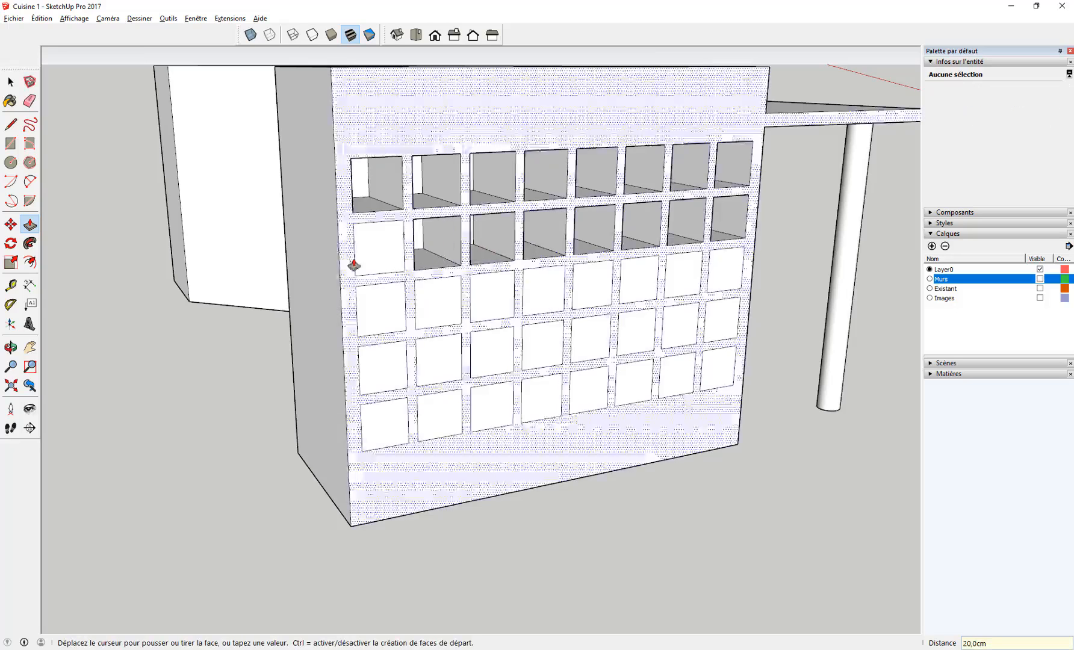
double_click(364, 256)
- Push the eight squares of the third row inward by the same 20 cm
double_click(381, 309)
double_click(438, 301)
double_click(490, 298)
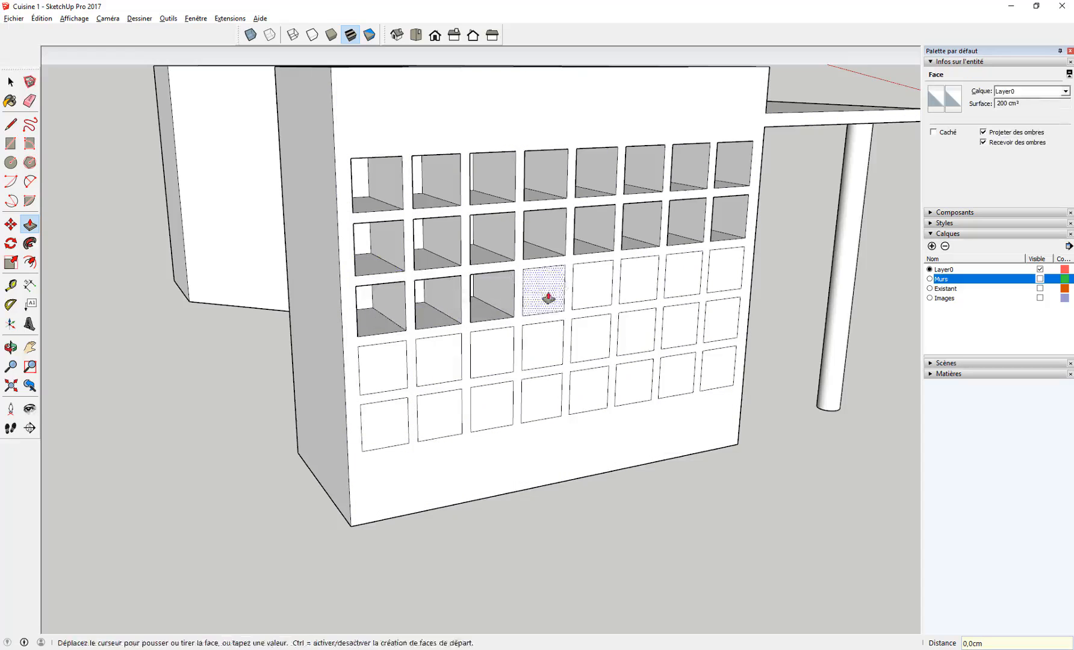
double_click(548, 295)
double_click(594, 280)
double_click(640, 280)
double_click(683, 274)
double_click(710, 271)
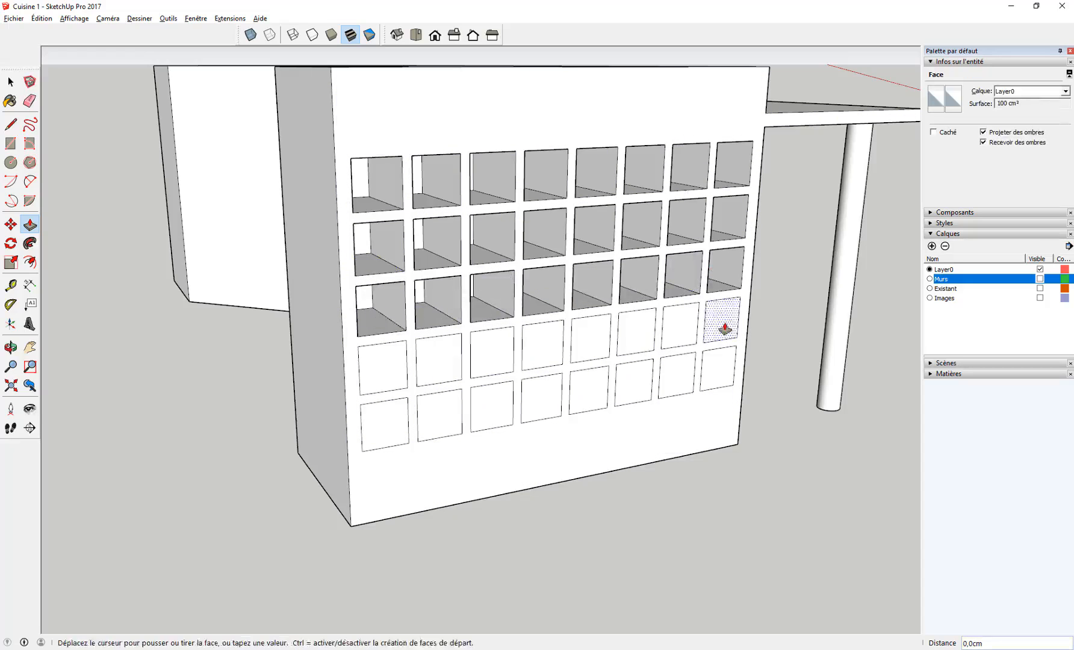
- Push the eight squares of the fourth row inward by the same 20 cm
double_click(725, 328)
double_click(680, 326)
double_click(633, 330)
double_click(589, 338)
double_click(540, 346)
double_click(491, 354)
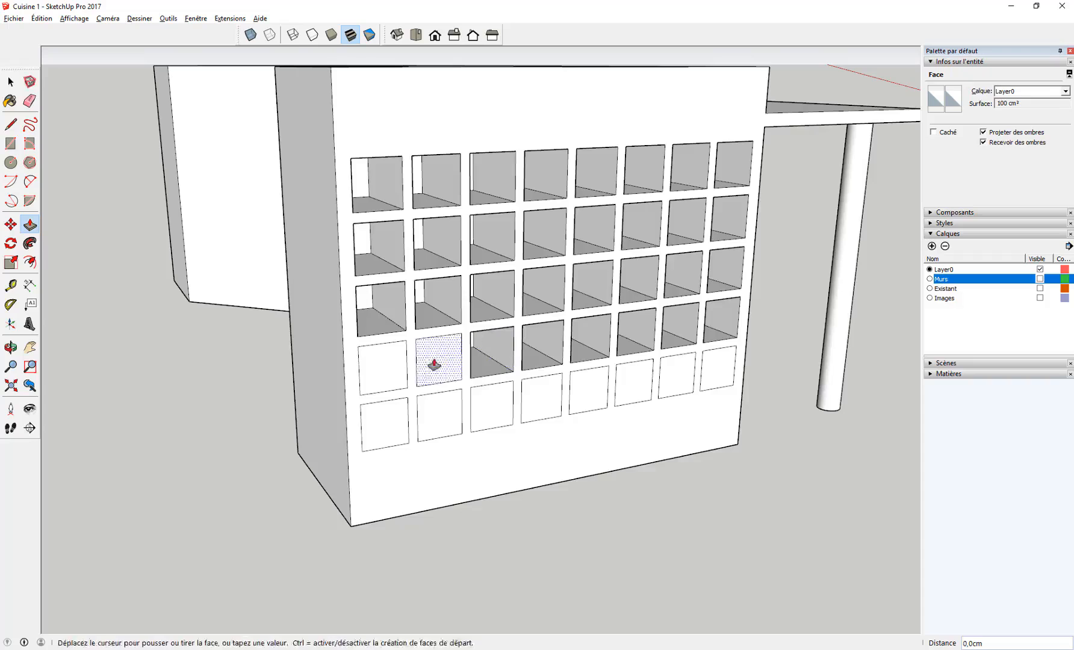
double_click(434, 364)
double_click(388, 367)
- Push the eight squares of the lowest row inward by the same 20 cm to finish the compartments
double_click(384, 421)
double_click(440, 415)
double_click(490, 406)
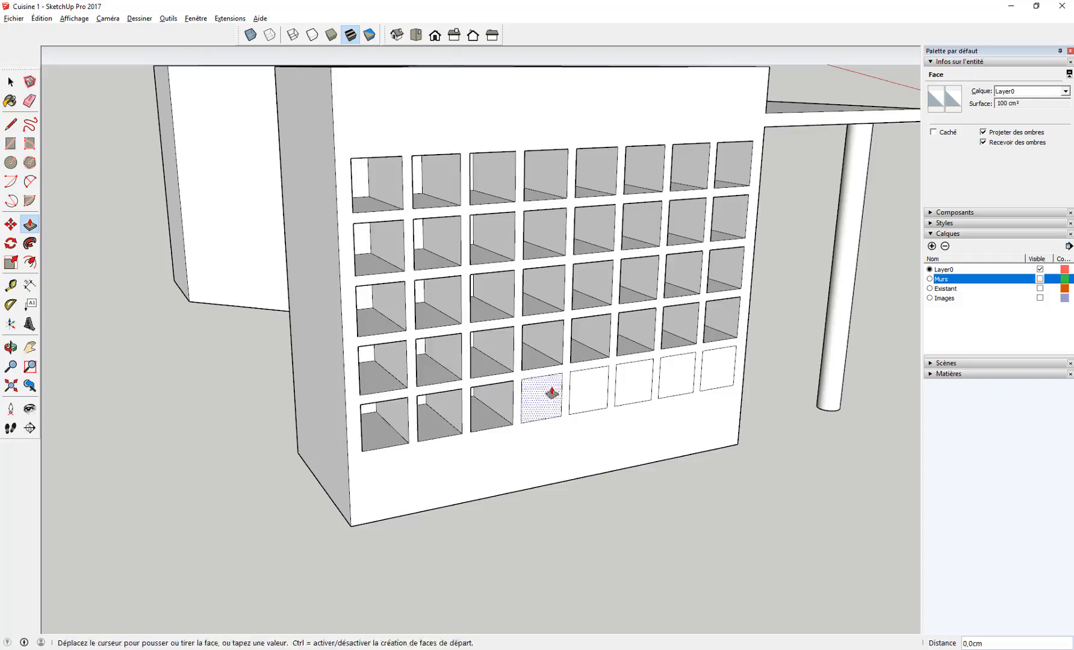
double_click(551, 393)
double_click(589, 388)
double_click(635, 379)
double_click(677, 373)
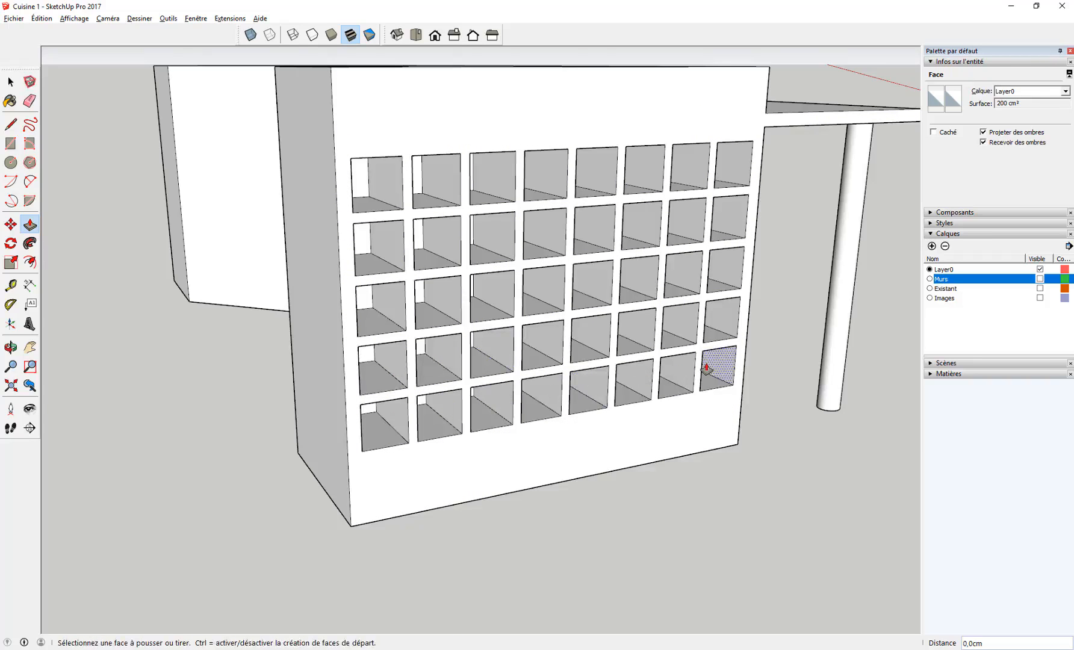
double_click(710, 364)
- Examine the island from its compartment end, the bar shelf side and the shelving end
middle_drag(712, 362, 231, 383)
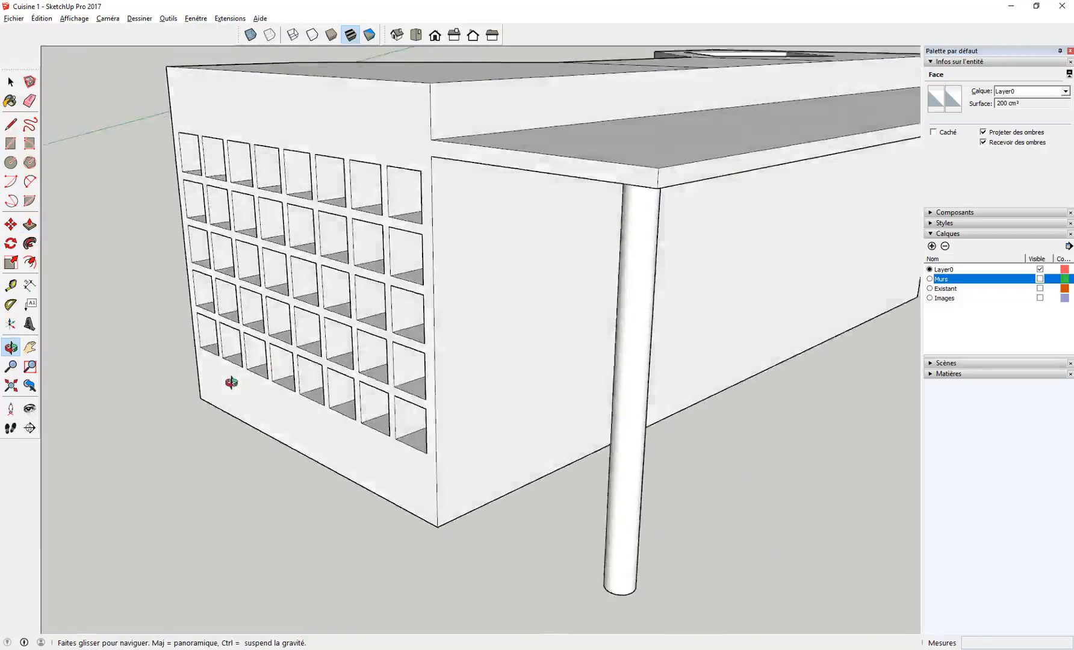
scroll(224, 405, down, 5)
middle_drag(244, 431, 186, 389)
key(space)
middle_drag(241, 420, 252, 472)
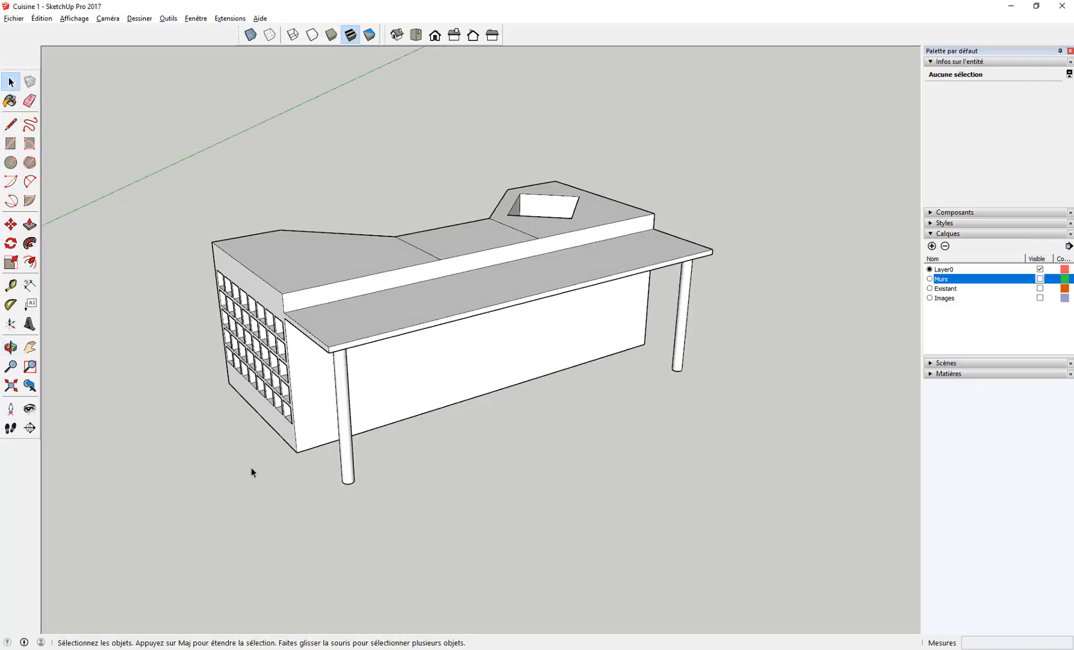
mouse_move(539, 465)
middle_down()
mouse_move(436, 287)
mouse_move(551, 208)
mouse_move(371, 396)
mouse_move(654, 319)
mouse_move(616, 329)
mouse_move(463, 273)
mouse_move(463, 175)
mouse_move(592, 300)
mouse_move(712, 347)
mouse_move(737, 392)
mouse_move(439, 520)
mouse_move(377, 493)
mouse_move(476, 408)
middle_up()
scroll(638, 310, up, 2)
key(e)
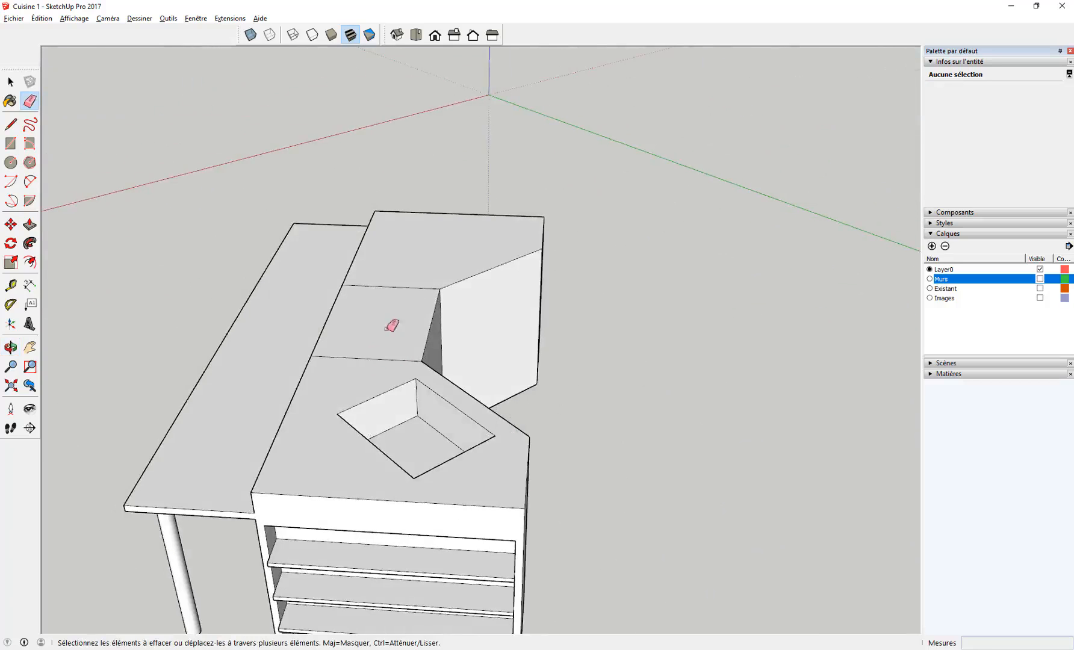
scroll(368, 421, down, 2)
- Select all the connected geometry of the island and turn it into a group
key(space)
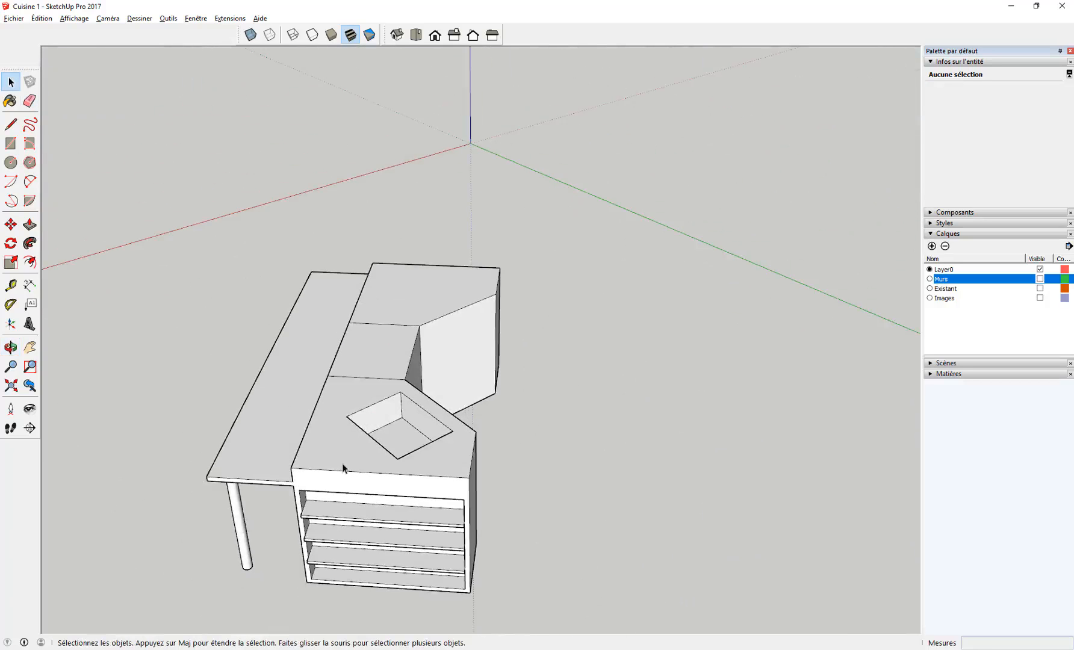
triple_click(343, 469)
right_click(343, 467)
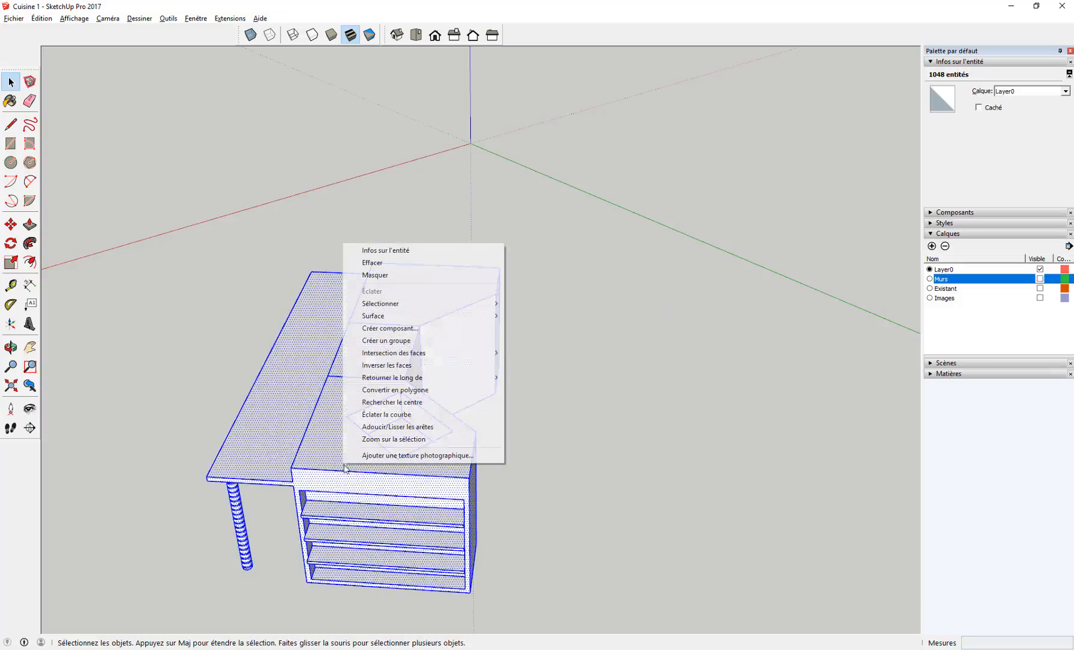
click(394, 339)
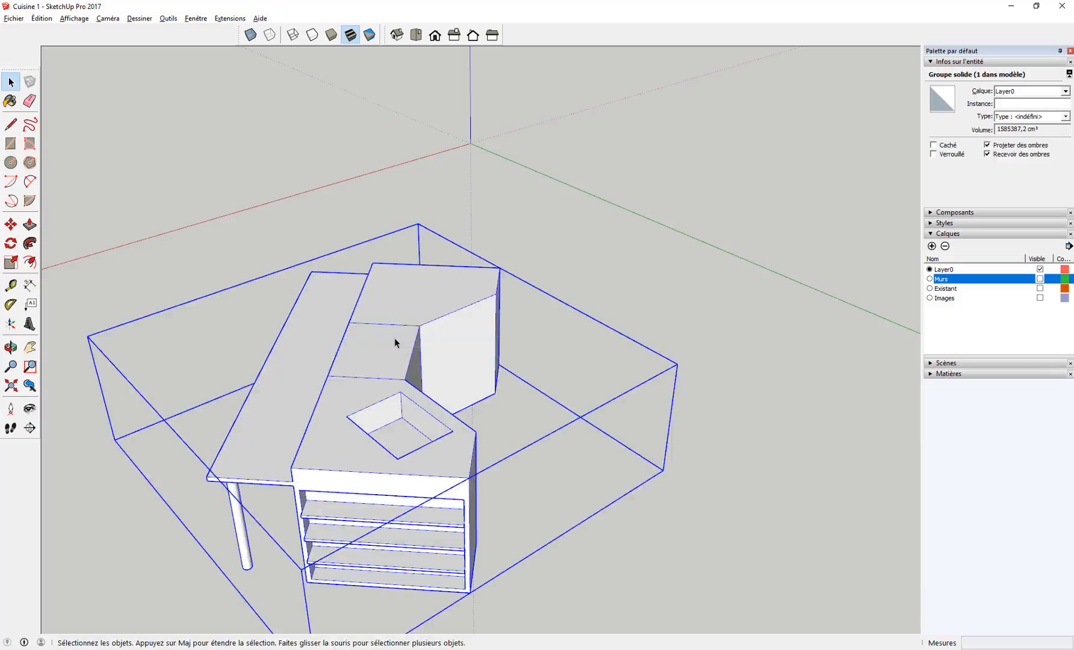